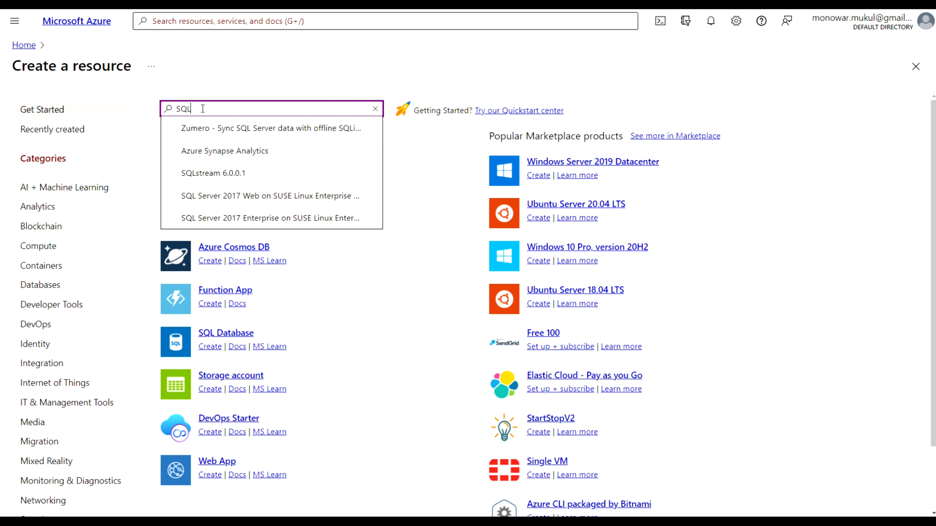
# Choose the SQL Server 2019 on Windows Server 2022 offer with the Free SQL Server License Developer plan
pyautogui.write('2019')
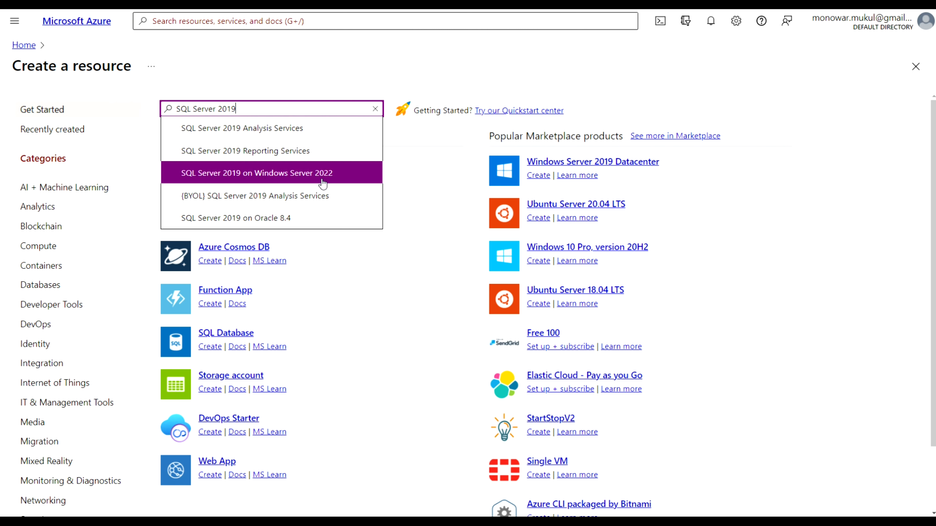
pyautogui.click(310, 174)
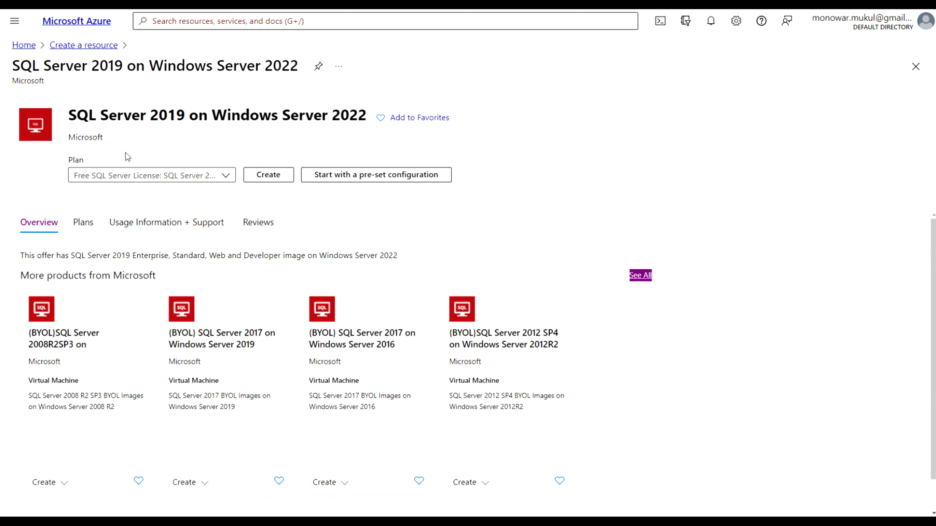
pyautogui.click(225, 177)
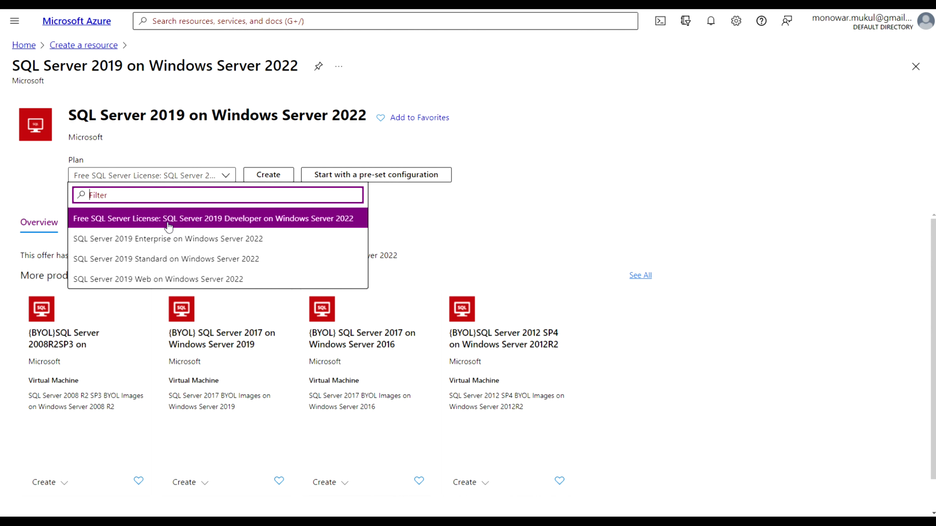
pyautogui.click(212, 222)
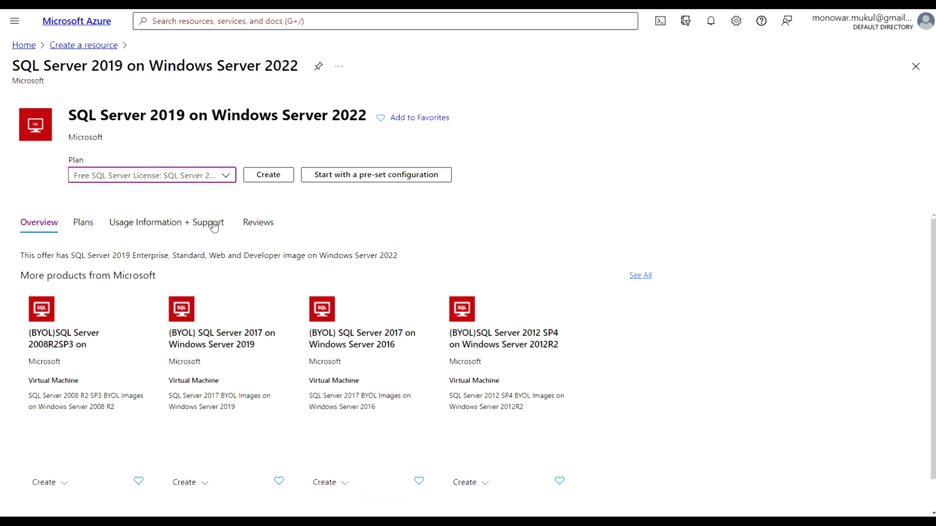
# Start a VM from the offer in a new resource group named avmrg01
pyautogui.click(274, 181)
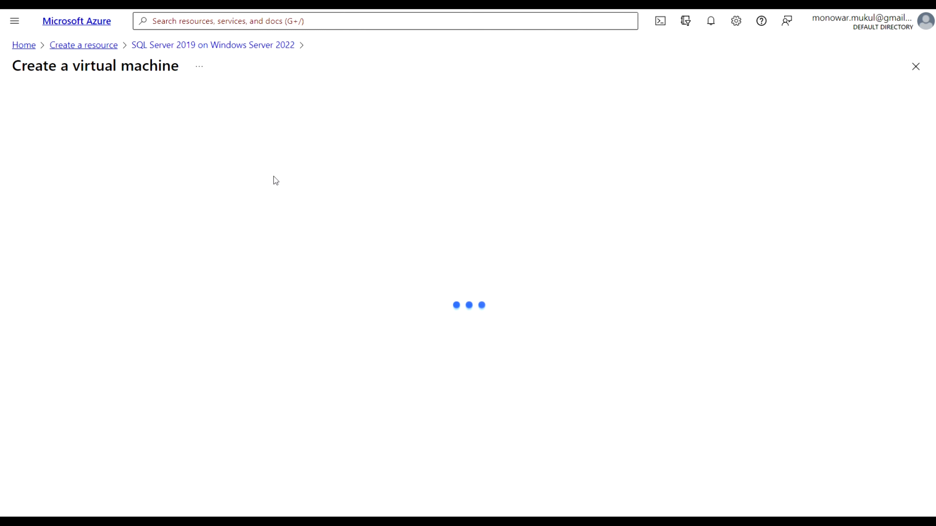
pyautogui.scroll(-2, 274, 176)
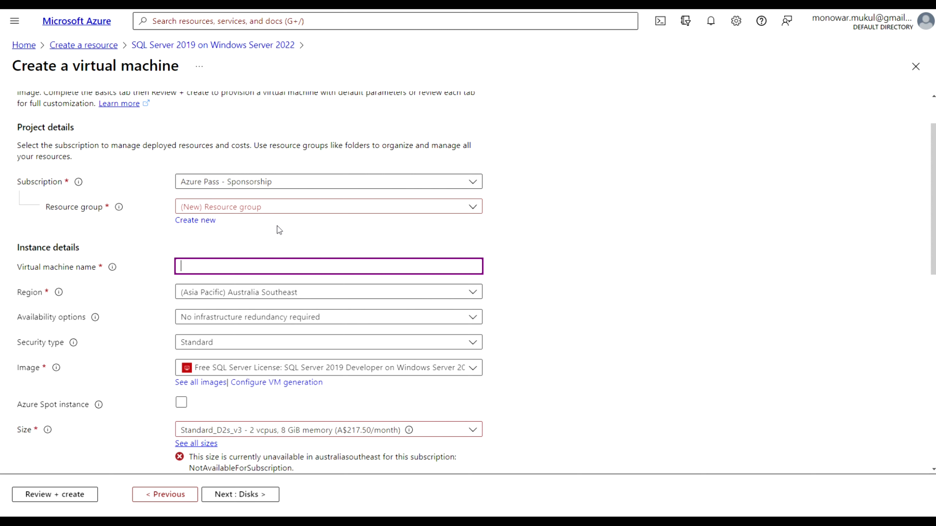
pyautogui.click(209, 226)
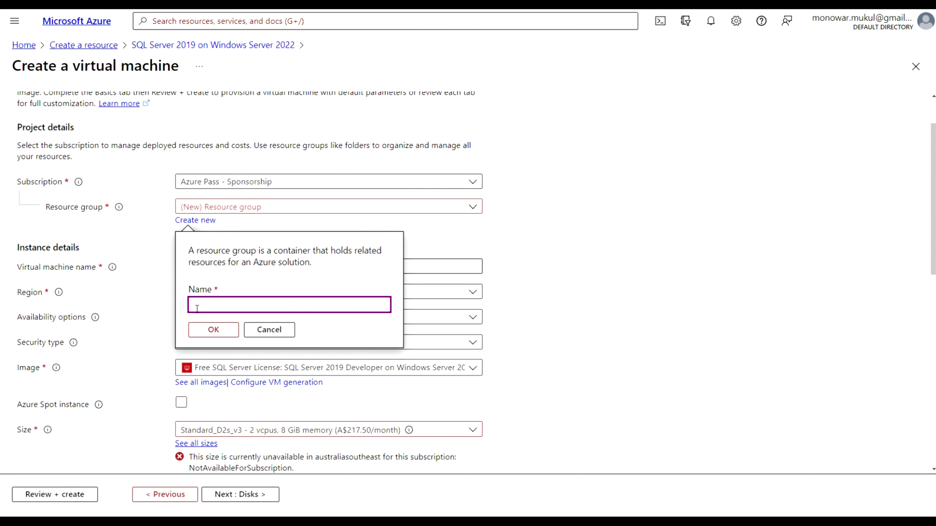
pyautogui.write('avmrg01')
pyautogui.click(217, 331)
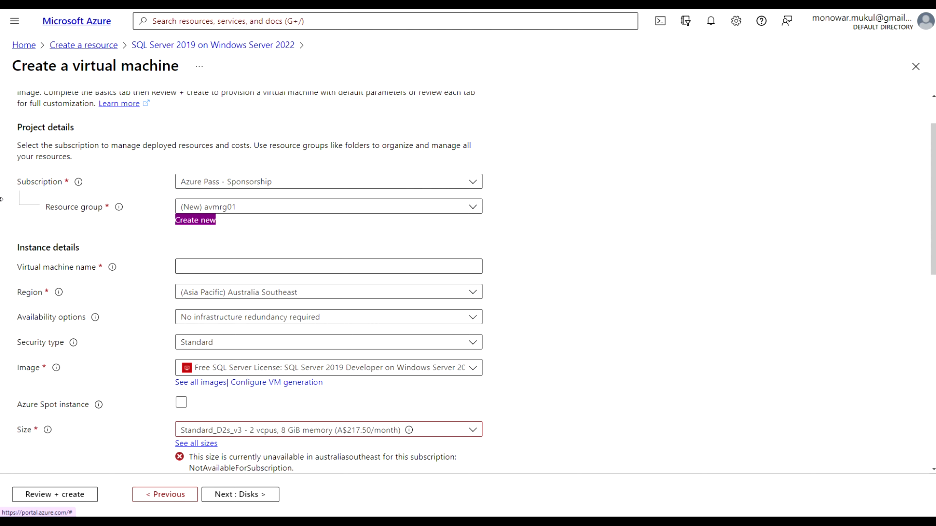
# Name the virtual machine sqlvm01
pyautogui.moveTo(1, 192)
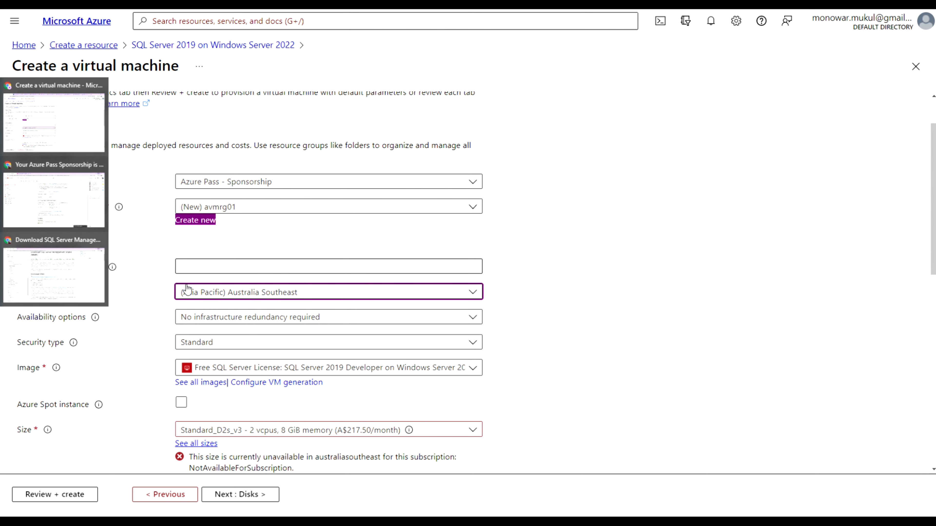
pyautogui.click(191, 266)
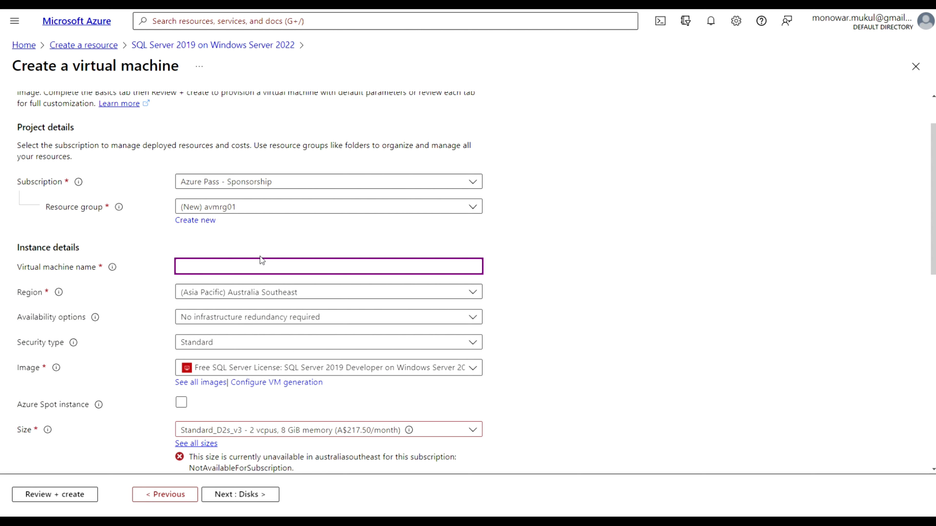
pyautogui.write('sqlvm01')
# Search 'east' in the Region list and choose (US) East US
pyautogui.click(473, 293)
pyautogui.write('e')
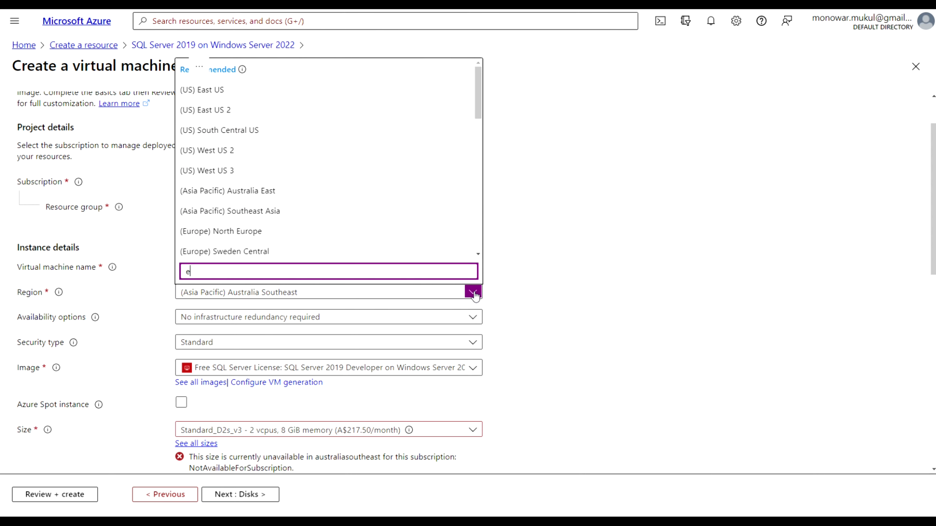
pyautogui.write('ast')
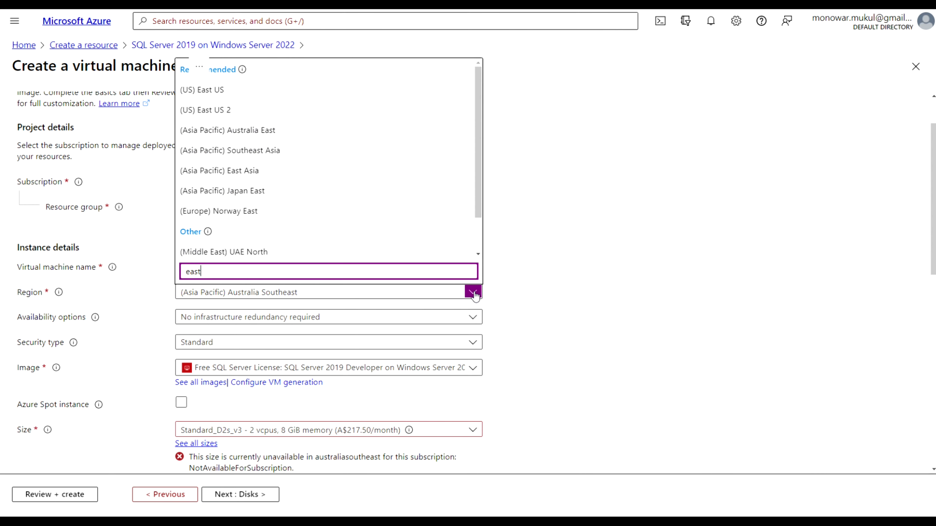
pyautogui.click(324, 92)
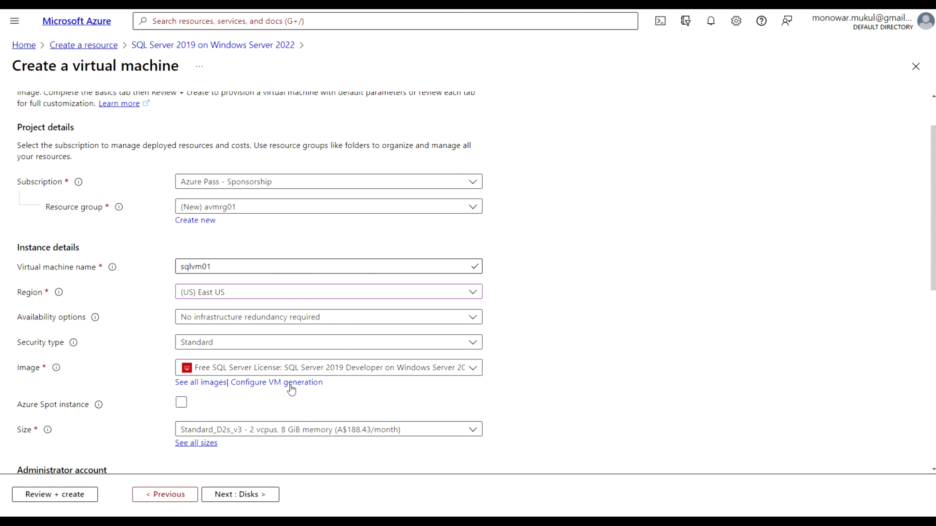
pyautogui.moveTo(112, 266)
pyautogui.moveTo(78, 183)
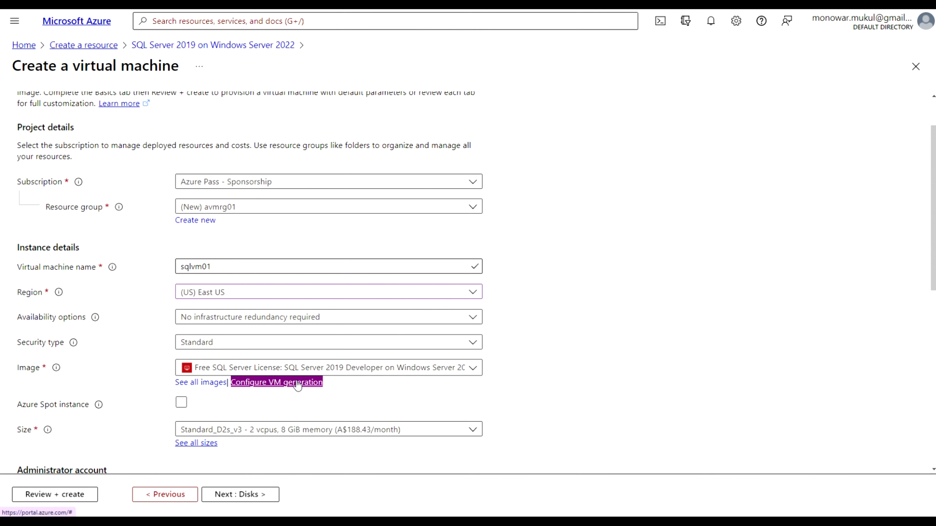
# Browse all Marketplace VM images, then return to the SQL Server 2019 on Windows Server 2022 offer
pyautogui.click(201, 382)
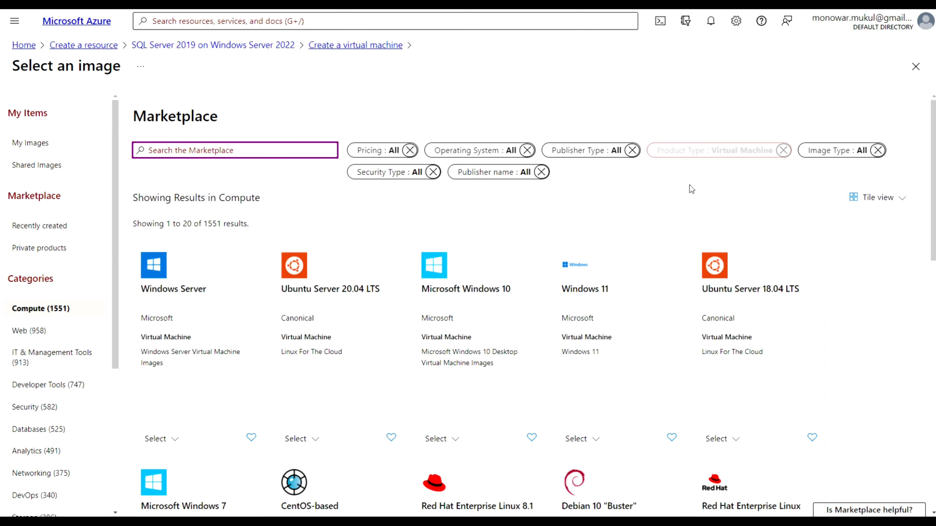
pyautogui.scroll(-3, 682, 201)
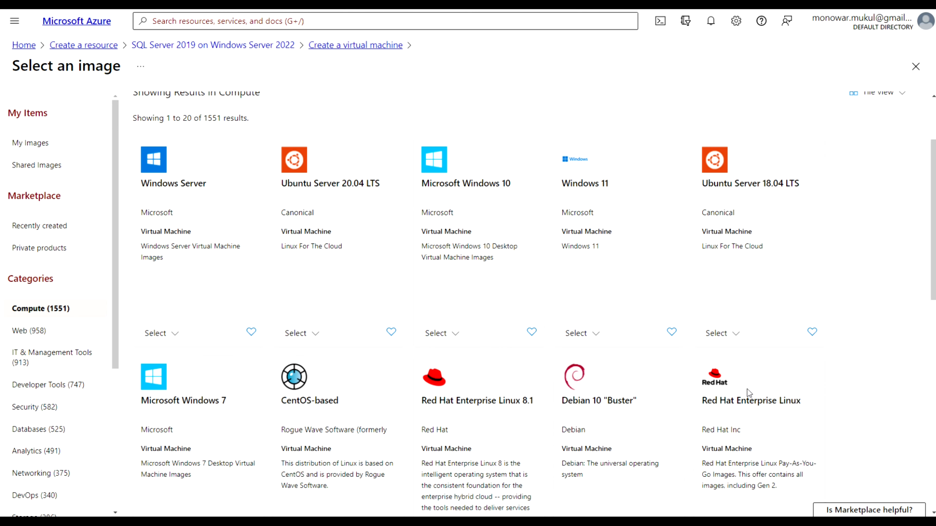
pyautogui.scroll(3, 511, 124)
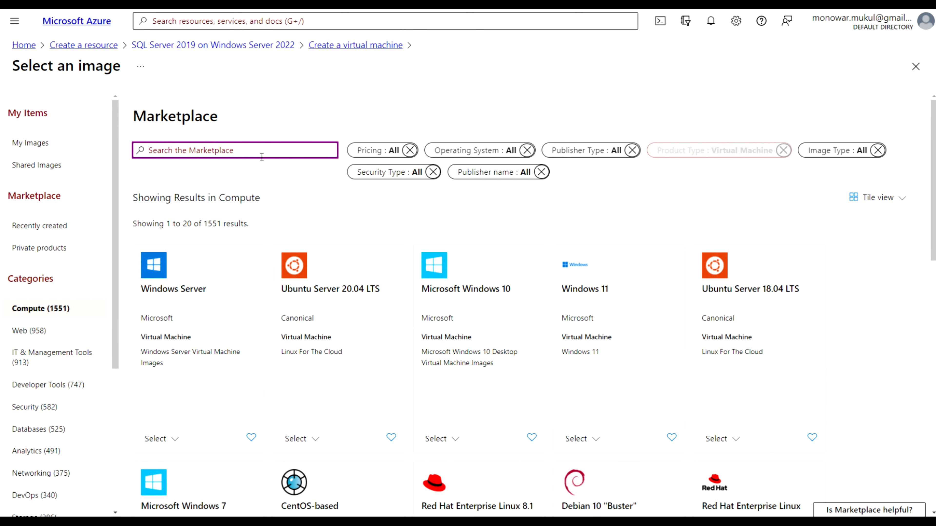
pyautogui.click(259, 46)
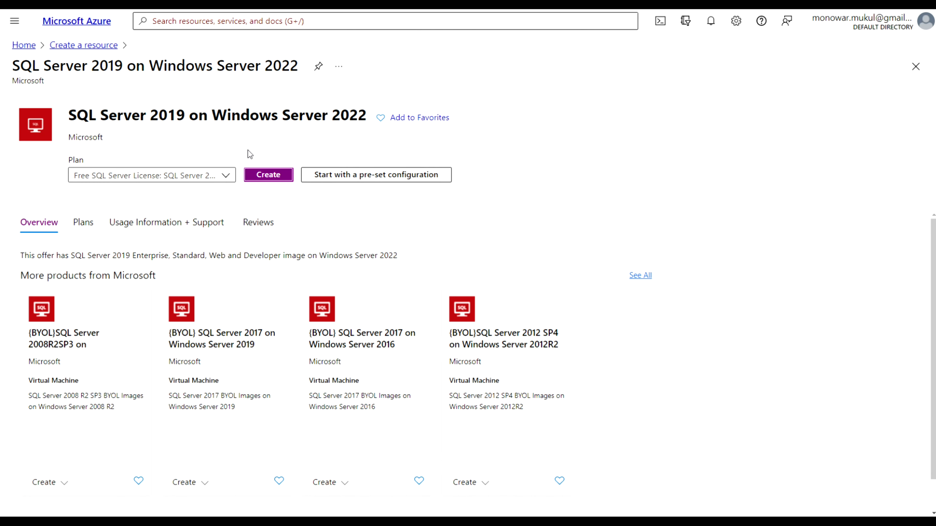
# Start a new VM with new resource group sqlvm01 and VM name sqlvm01
pyautogui.click(268, 176)
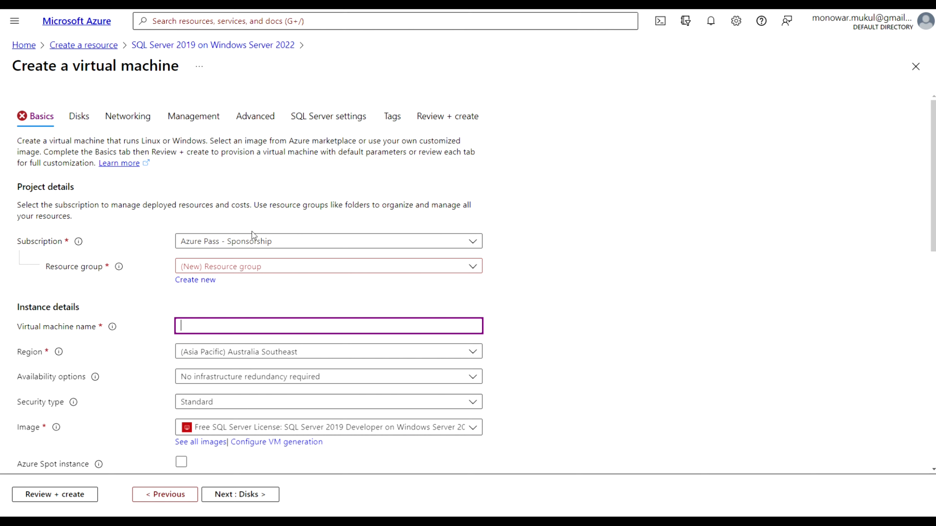
pyautogui.click(212, 281)
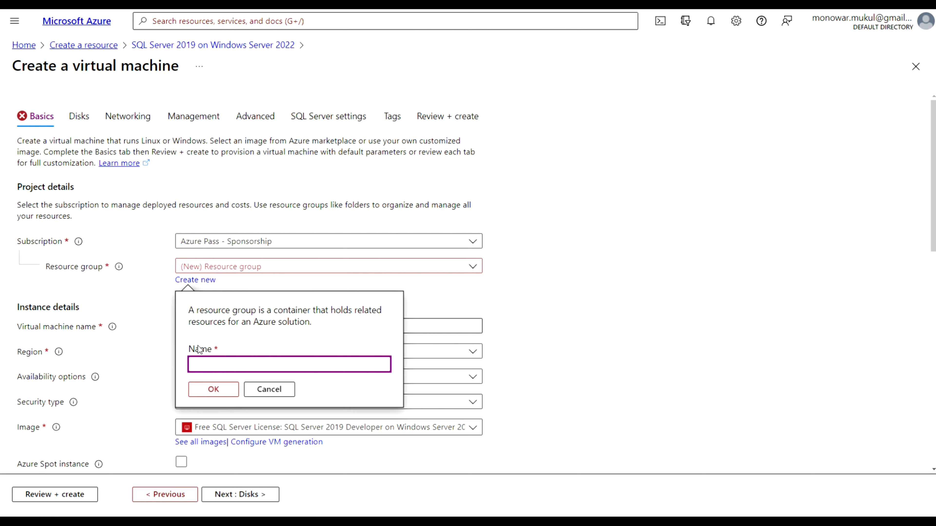
pyautogui.write('sqlvm01')
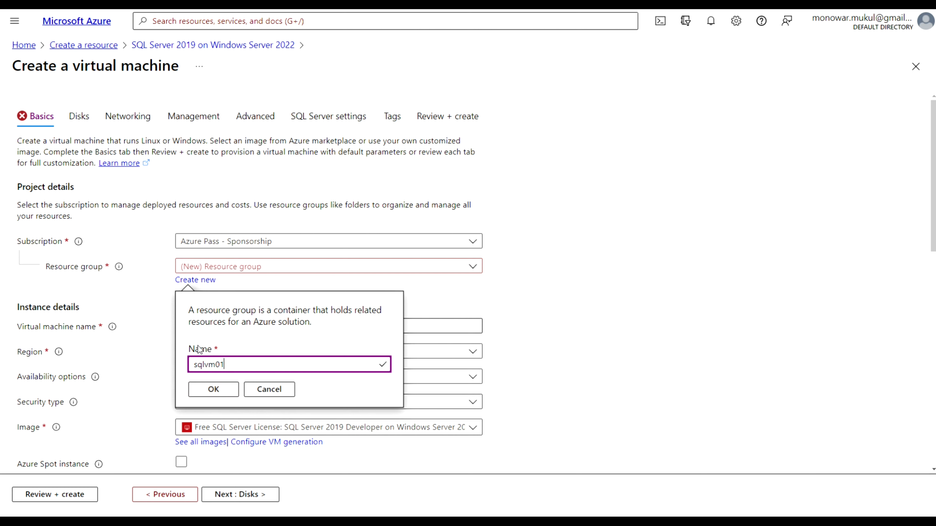
pyautogui.click(212, 390)
pyautogui.click(206, 327)
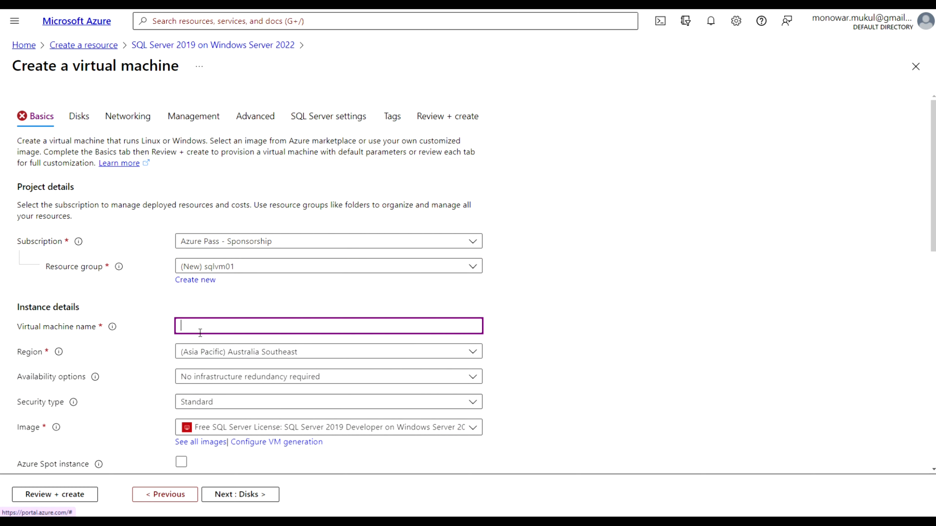
pyautogui.write('sqlvm01')
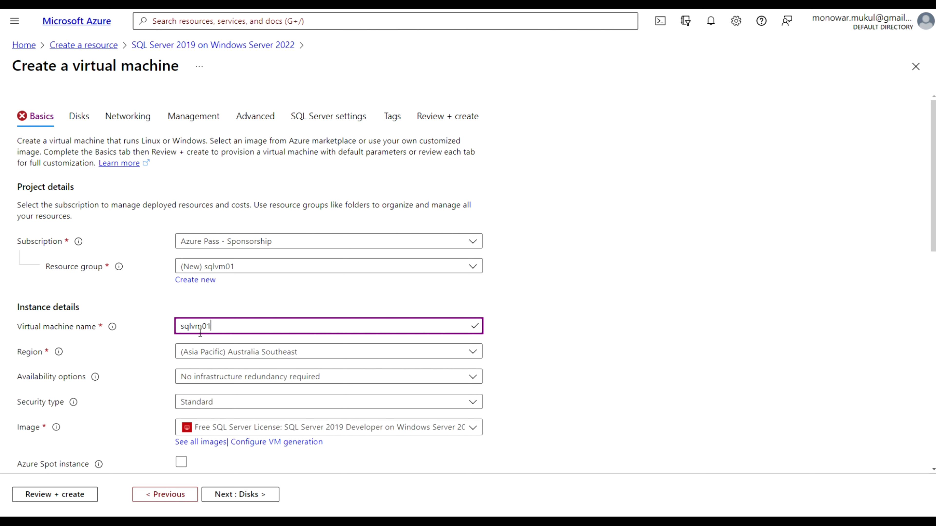
# Set the region to (US) East US and keep No infrastructure redundancy required
pyautogui.click(275, 352)
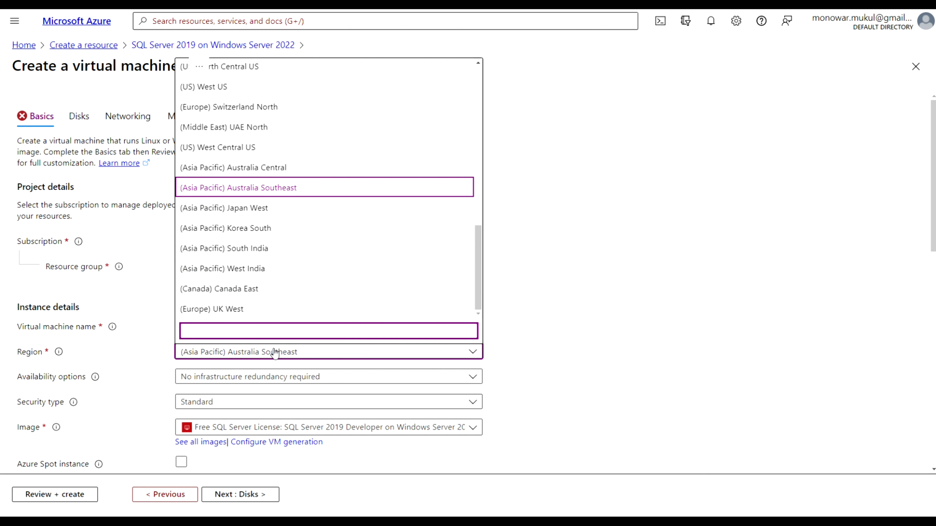
pyautogui.write('eas')
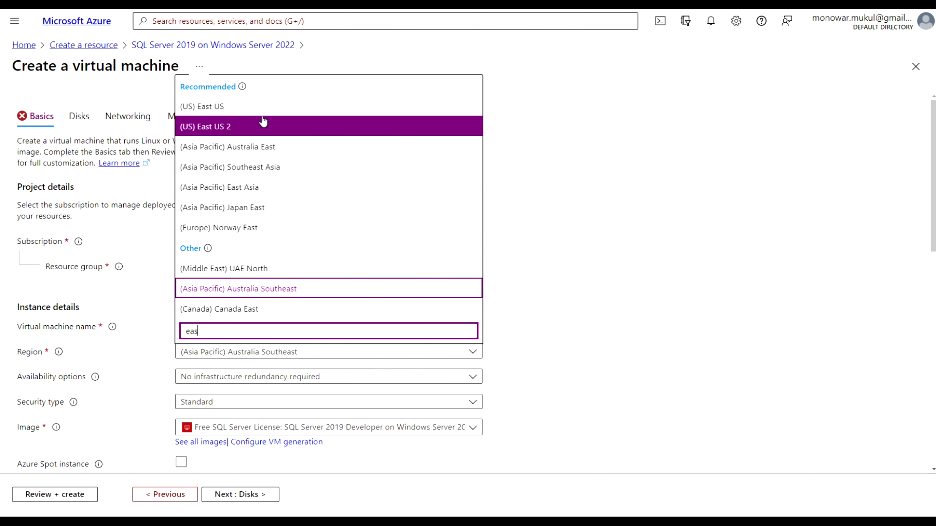
pyautogui.click(257, 110)
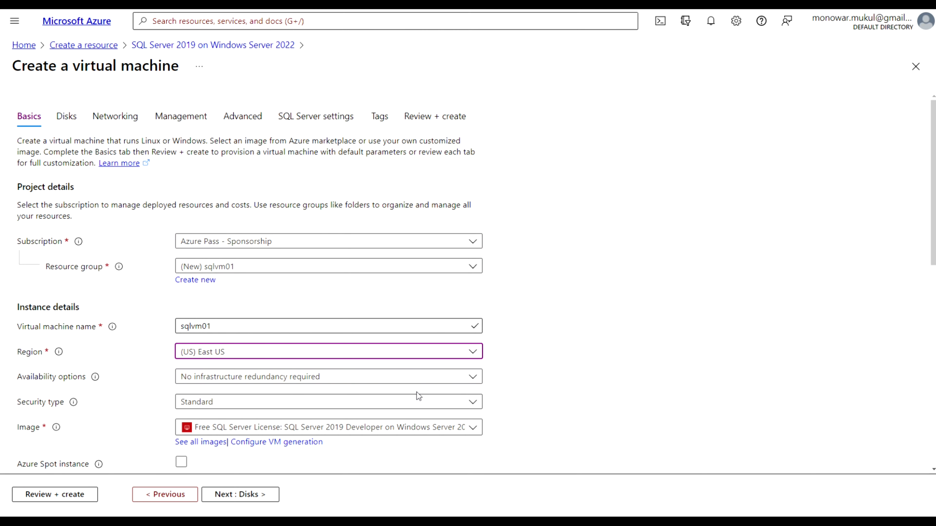
pyautogui.click(475, 379)
pyautogui.click(473, 377)
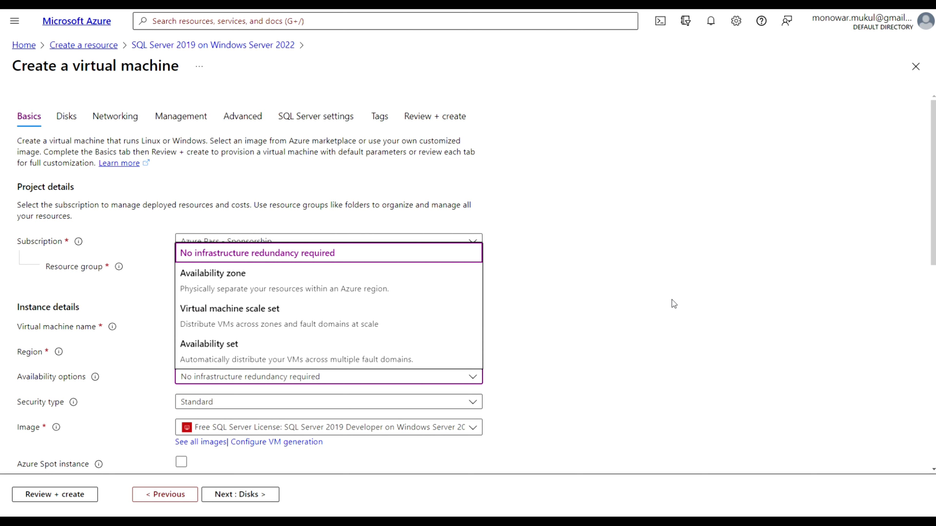
pyautogui.click(661, 312)
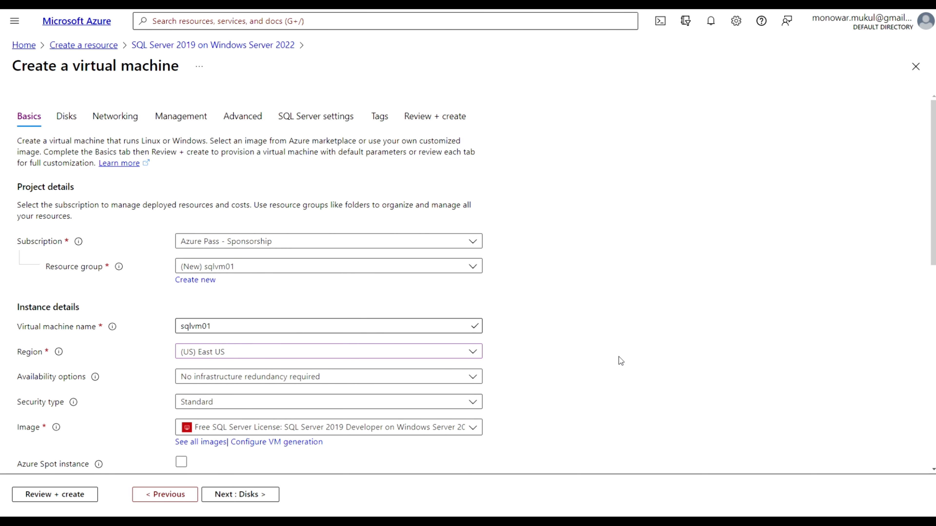
# Compare the full VM size list and keep Standard_D2s_v3 (2 vcpus, 8 GiB memory)
pyautogui.scroll(-1, 618, 357)
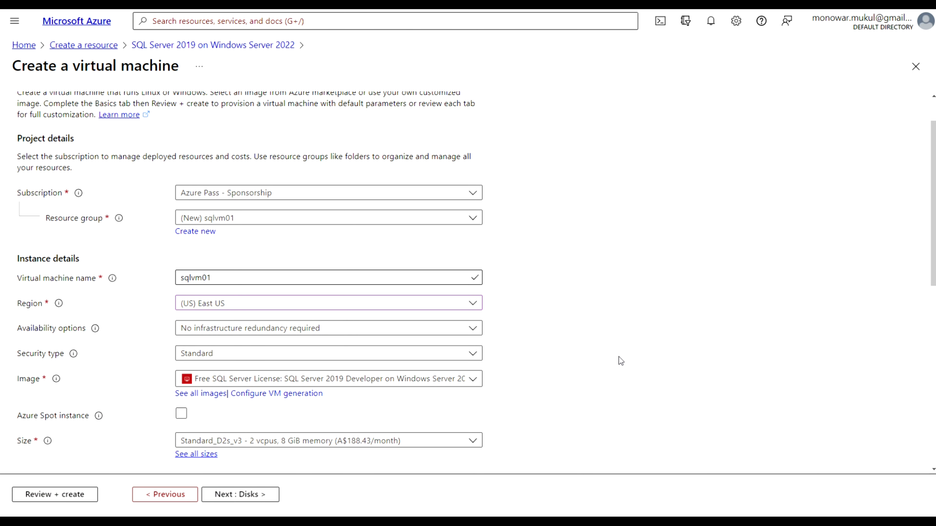
pyautogui.scroll(-1, 619, 353)
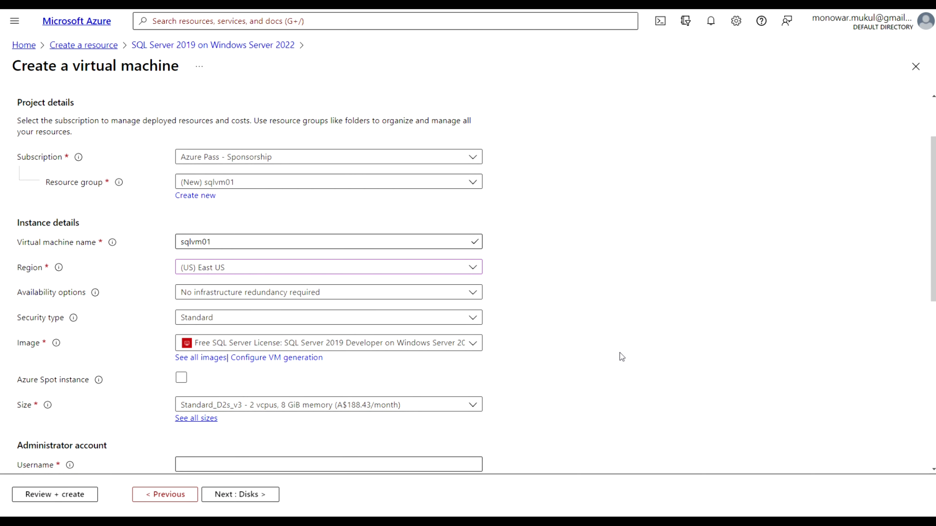
pyautogui.scroll(-1, 619, 353)
pyautogui.scroll(-1, 620, 353)
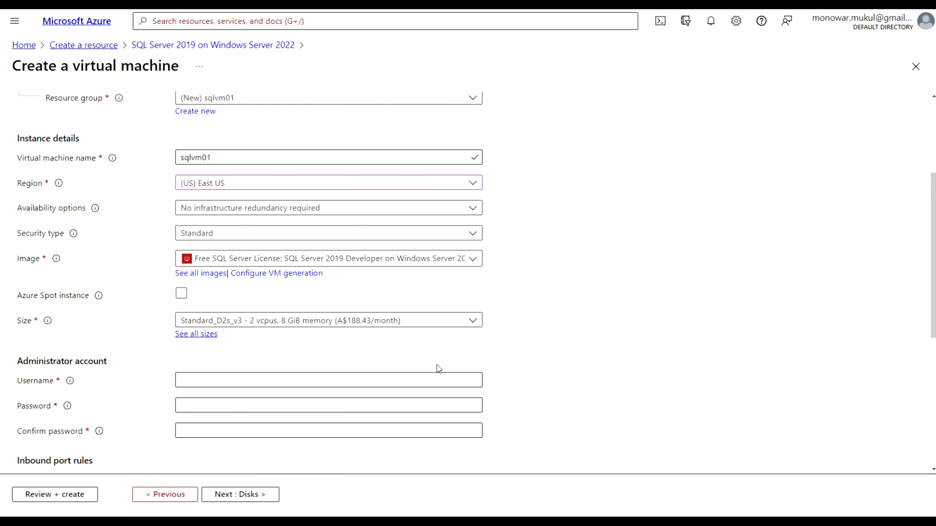
pyautogui.click(205, 335)
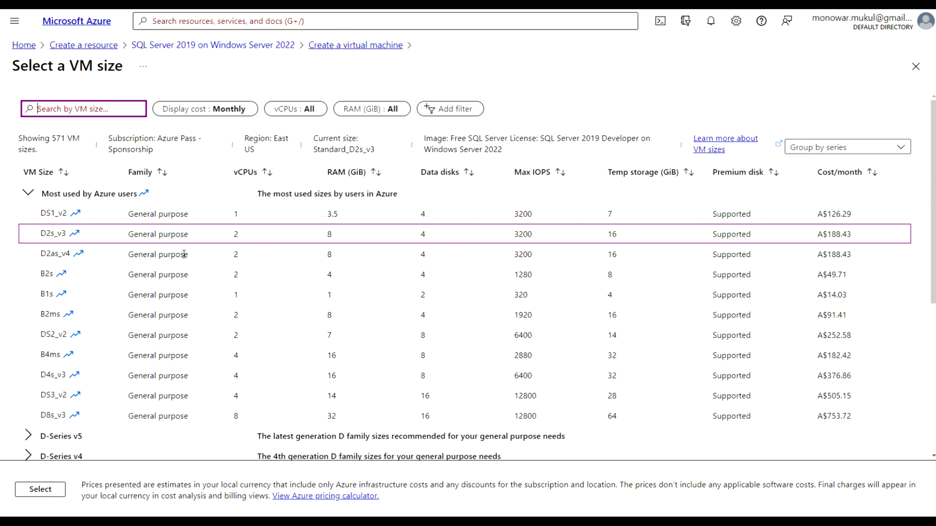
pyautogui.click(44, 492)
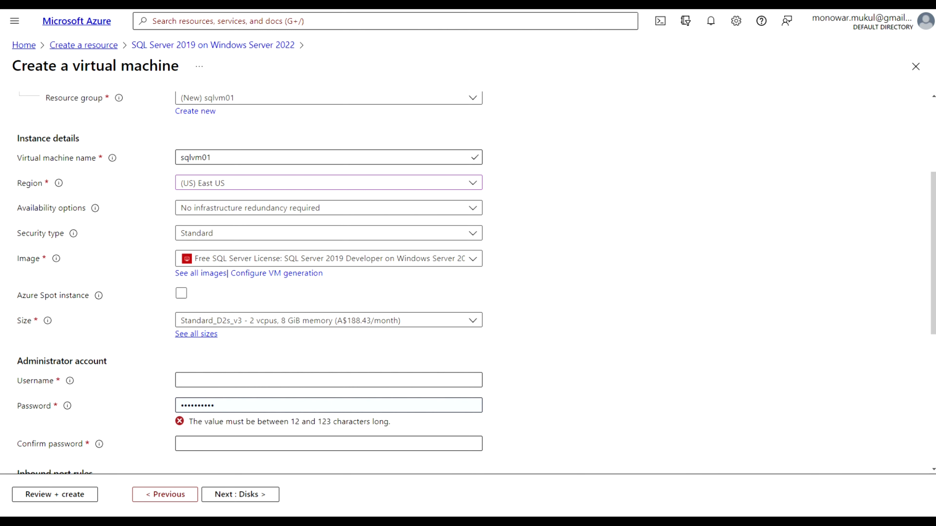
# Enter administrator username azureadmin and a password with its confirmation
pyautogui.click(215, 405)
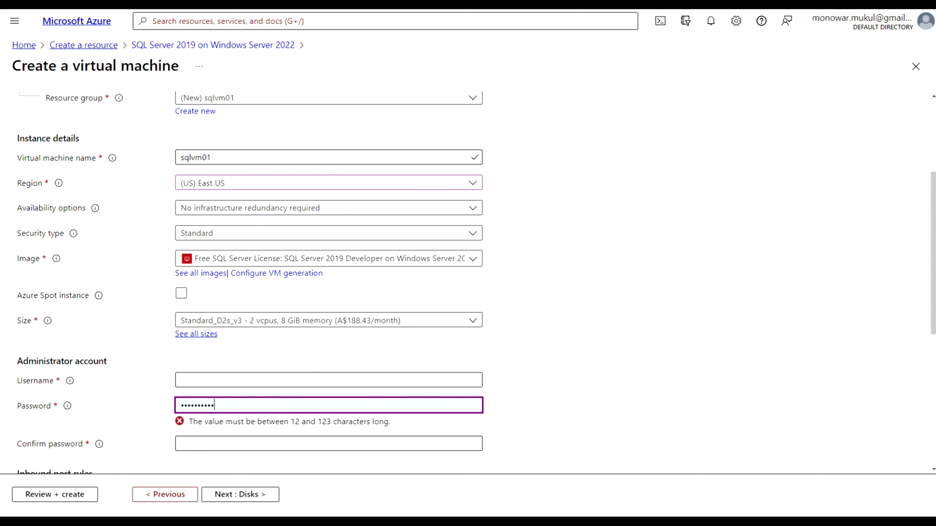
pyautogui.click(264, 383)
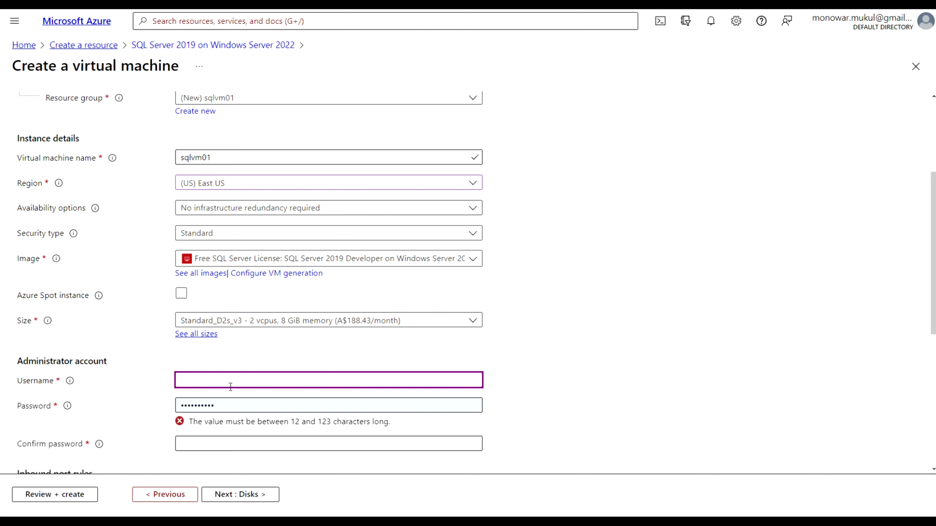
pyautogui.write('azureadmin')
pyautogui.press('Tab')
pyautogui.write('•••••••••••')
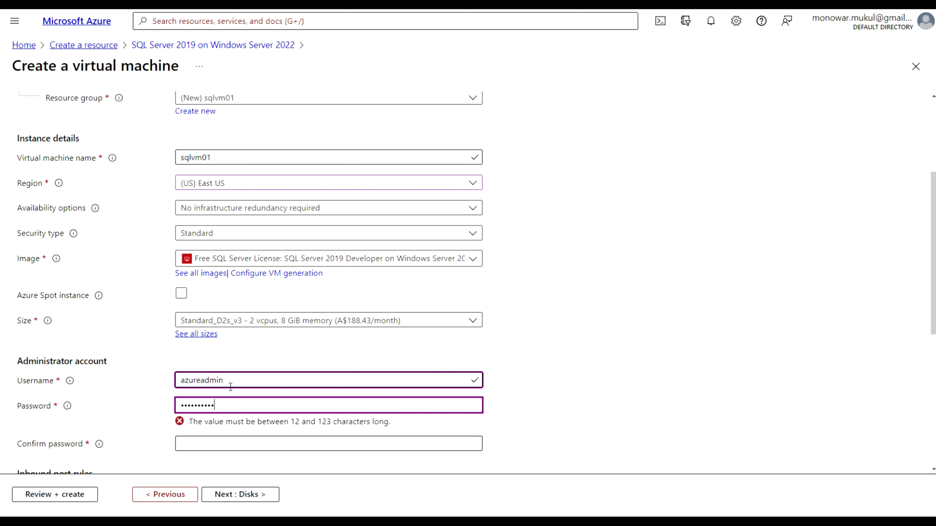
pyautogui.click(220, 443)
pyautogui.write('•••••••••')
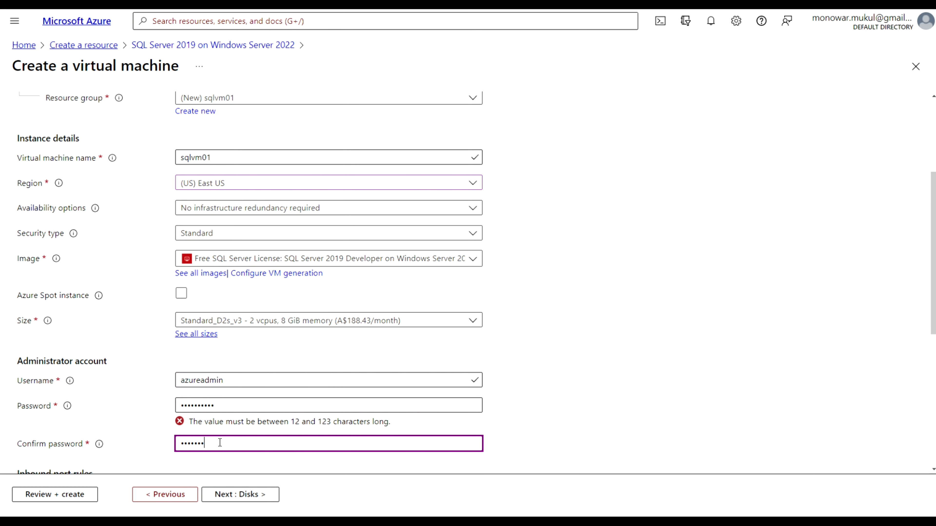
pyautogui.write('•')
pyautogui.click(582, 400)
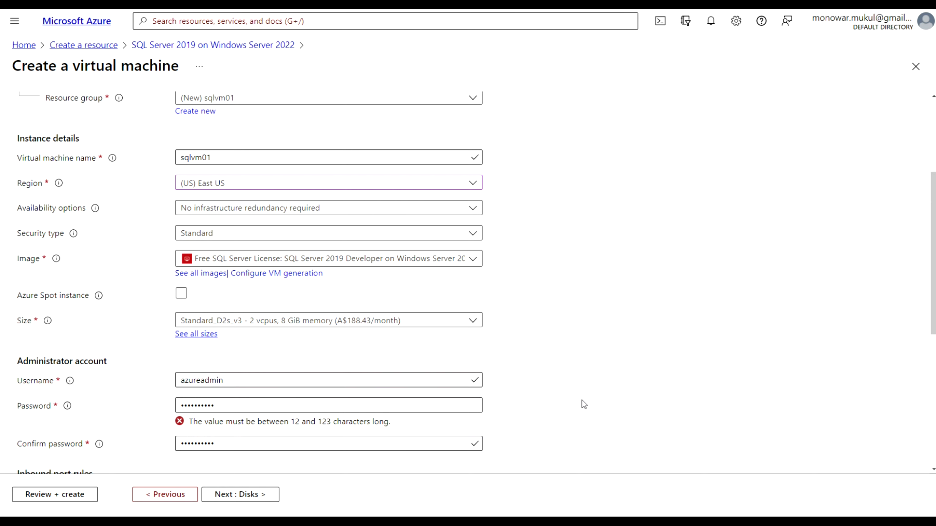
# Replace both password fields with a matching password of at least 12 characters
pyautogui.scroll(-2, 584, 397)
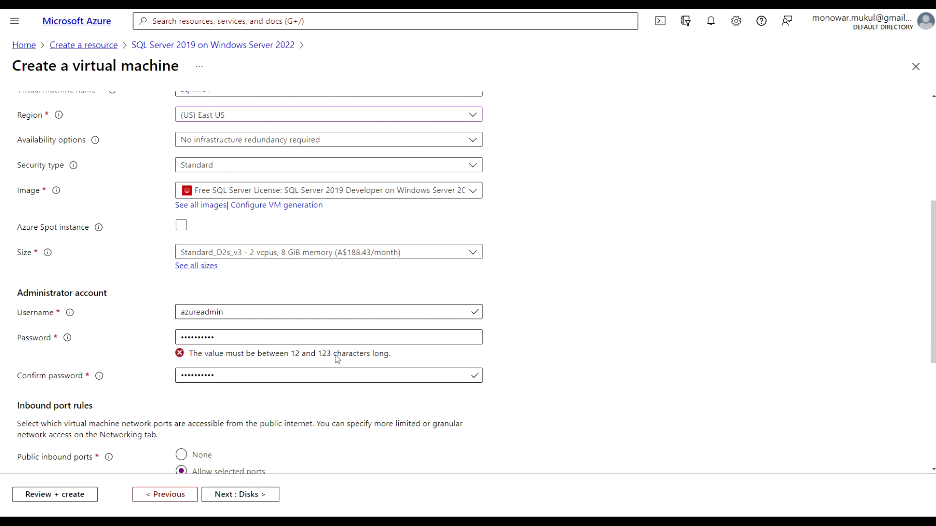
pyautogui.moveTo(274, 342); pyautogui.dragTo(171, 338)
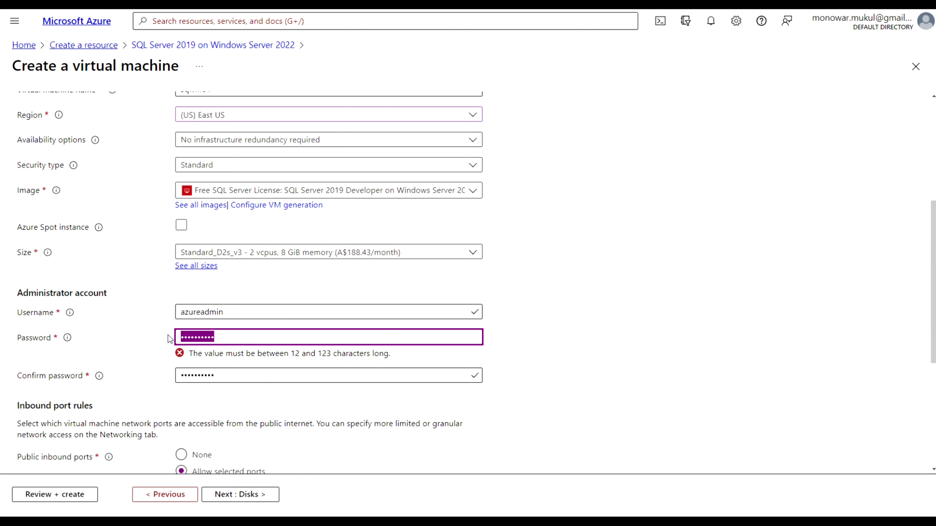
pyautogui.write('••••••••••')
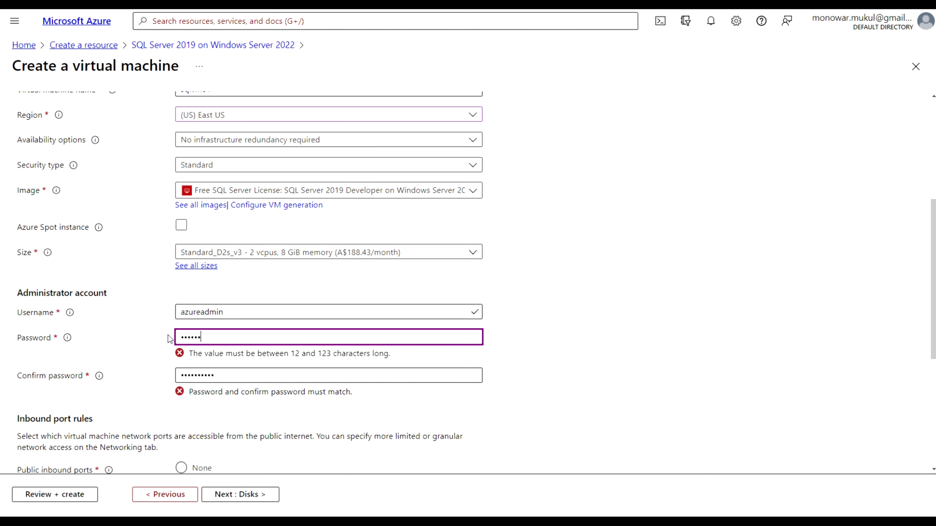
pyautogui.write('••••••')
pyautogui.moveTo(220, 363); pyautogui.dragTo(166, 363)
pyautogui.write('•••••••••••••••')
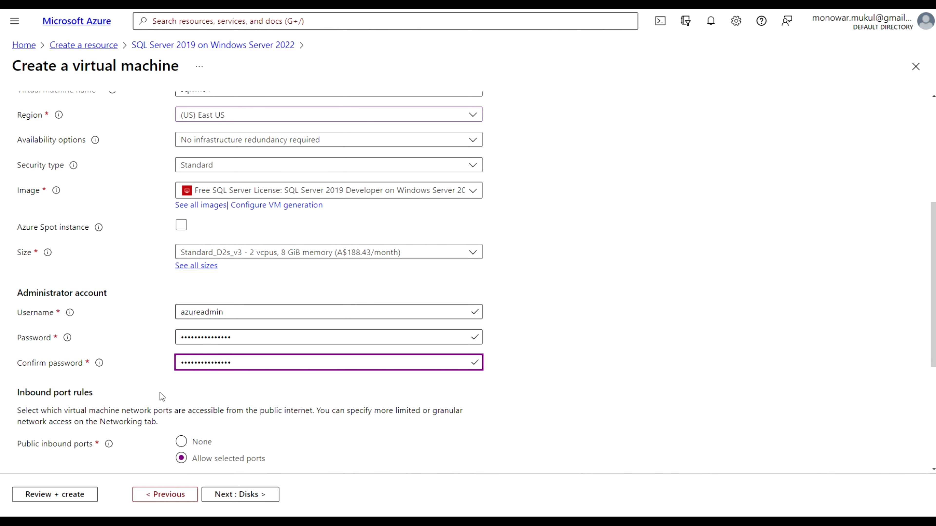
pyautogui.scroll(-2, 161, 395)
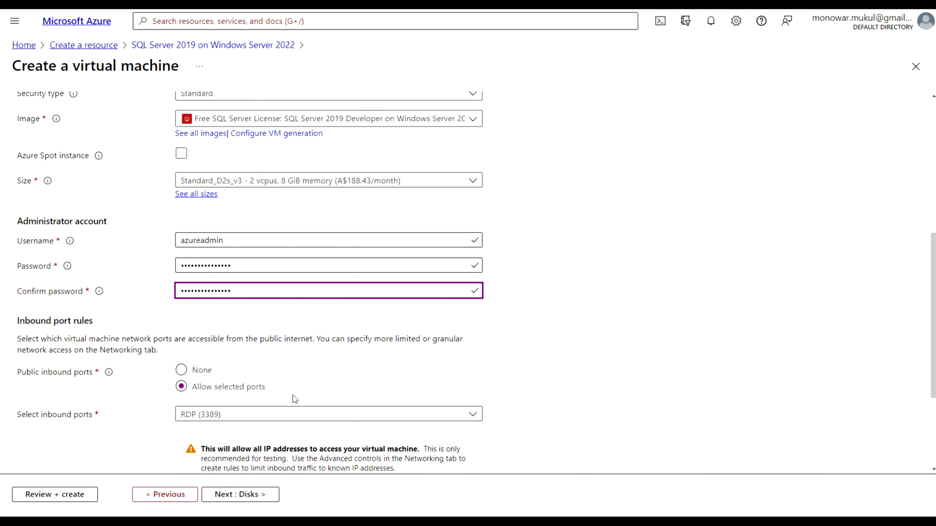
pyautogui.scroll(-2, 301, 394)
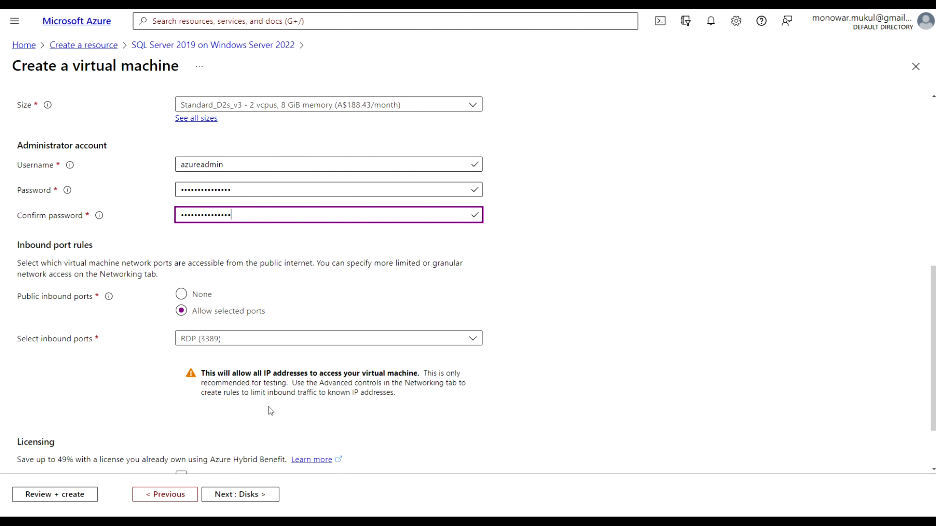
pyautogui.scroll(-2, 269, 407)
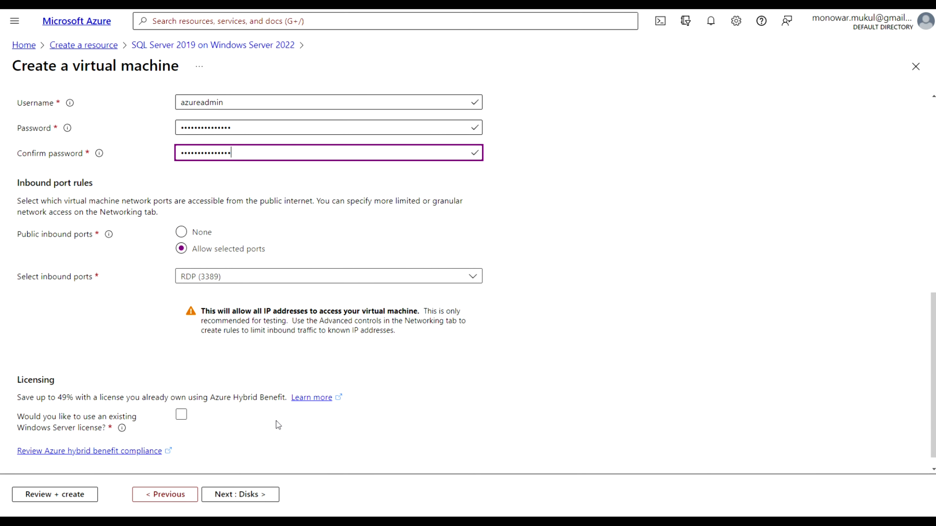
# On the Disks tab, keep Premium SSD for the OS disk and expand the advanced options
pyautogui.click(243, 495)
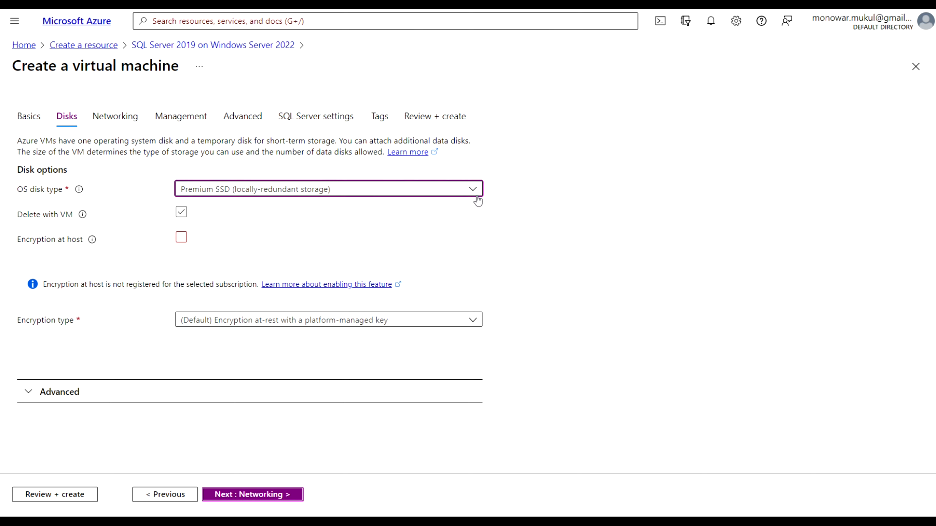
pyautogui.click(473, 190)
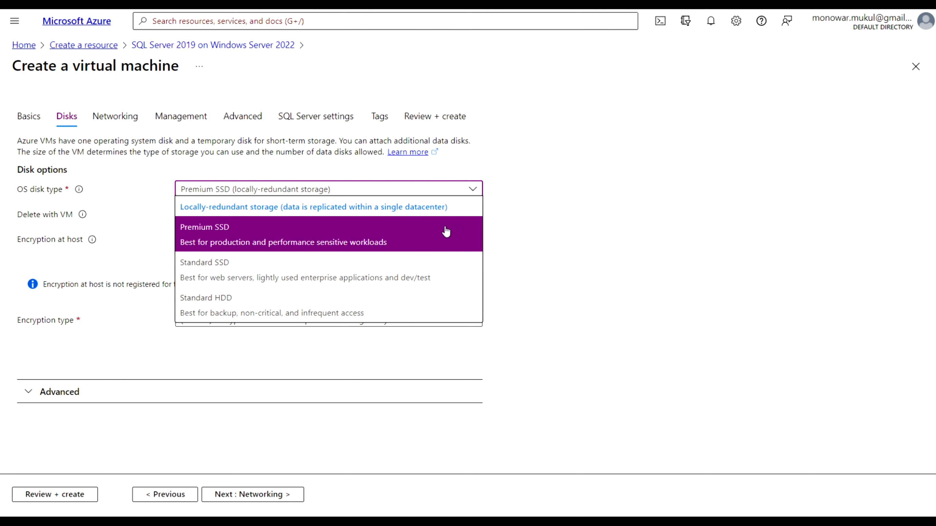
pyautogui.click(434, 235)
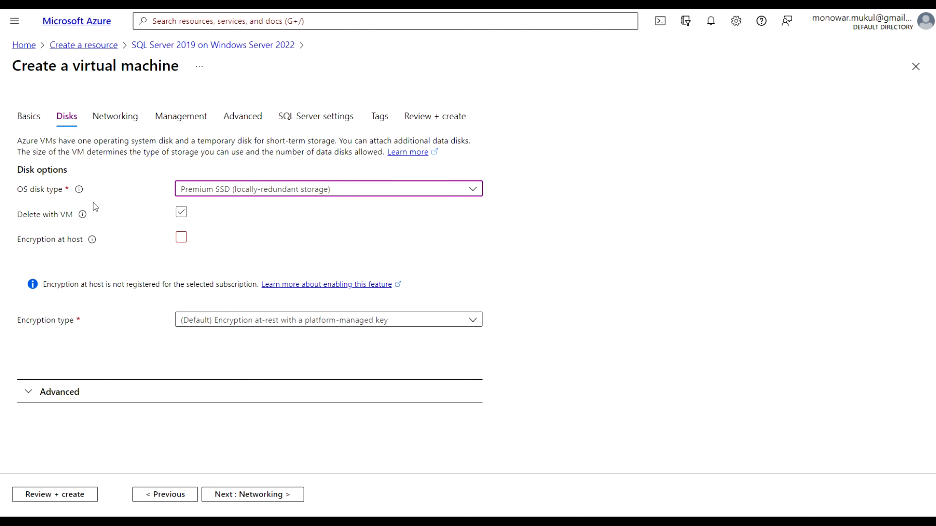
pyautogui.moveTo(80, 197)
pyautogui.click(28, 391)
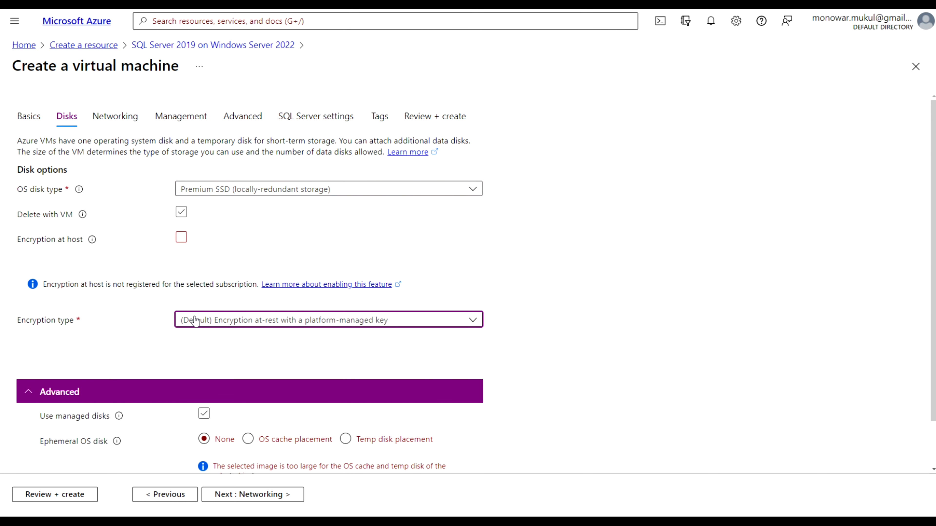
pyautogui.scroll(-2, 147, 344)
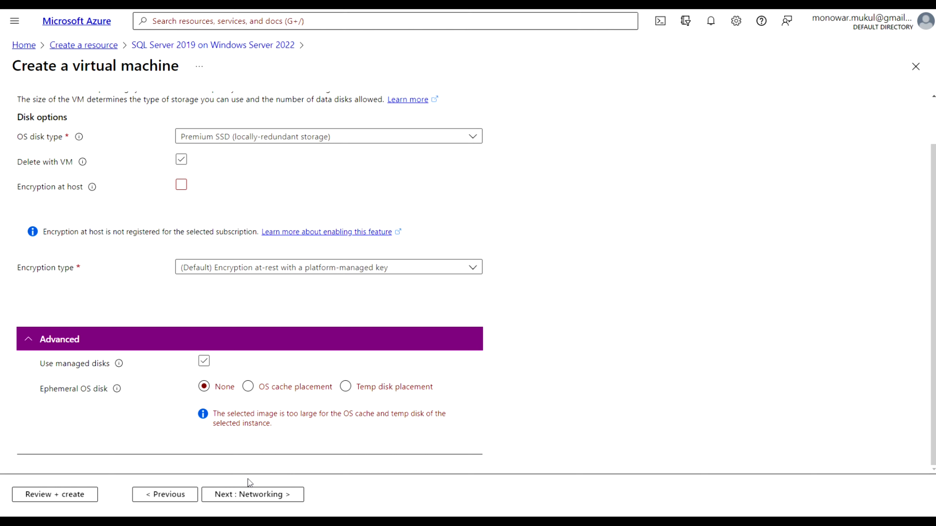
# Review networking: new sqlvm01-vnet, default 10.0.0.0/24 subnet, public IP sqlvm01-ip, RDP 3389
pyautogui.click(248, 496)
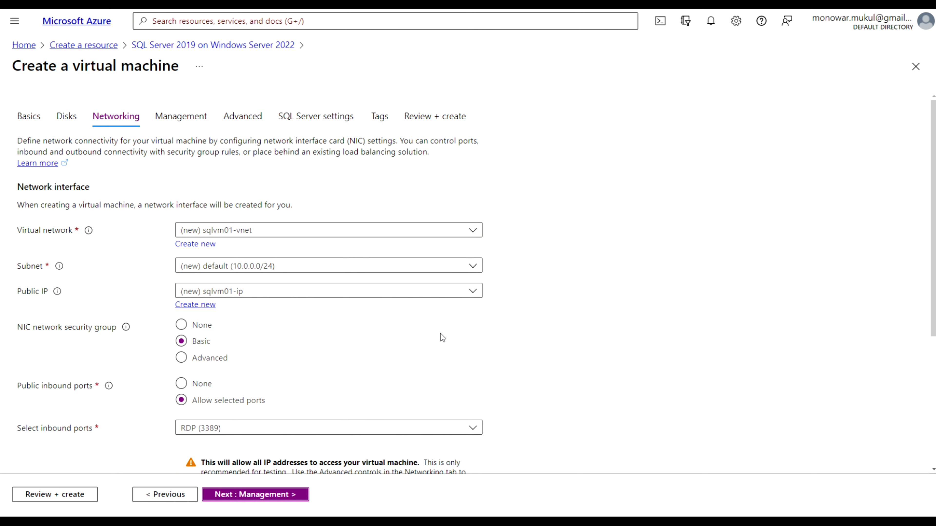
pyautogui.scroll(-1, 440, 333)
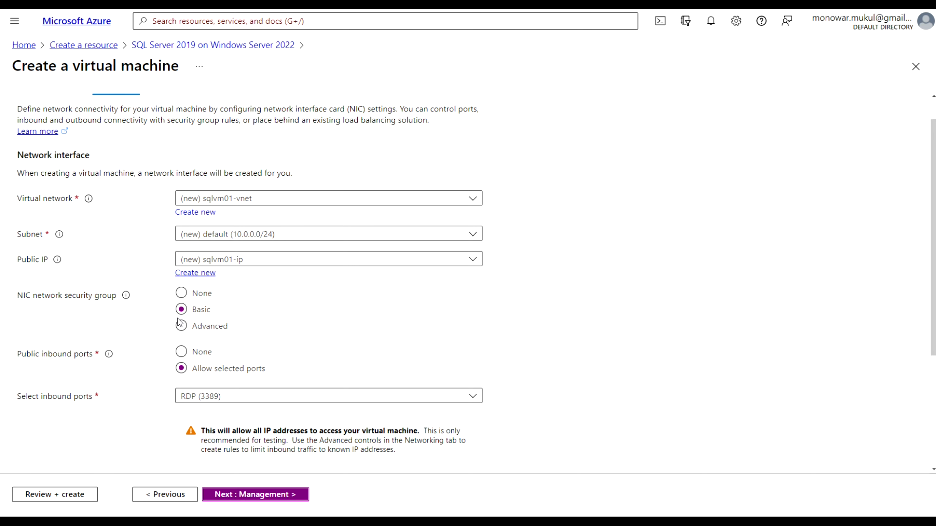
pyautogui.scroll(-2, 149, 336)
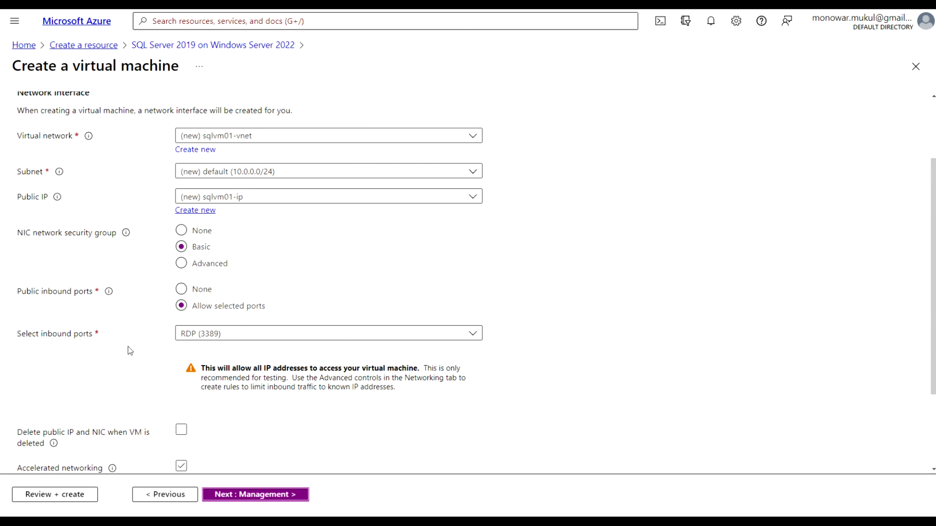
pyautogui.scroll(-4, 130, 349)
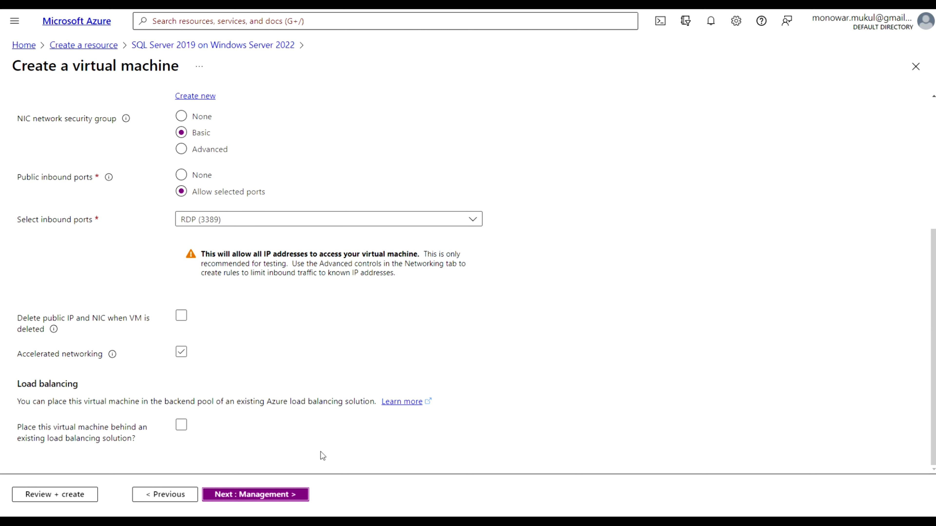
pyautogui.scroll(4, 378, 330)
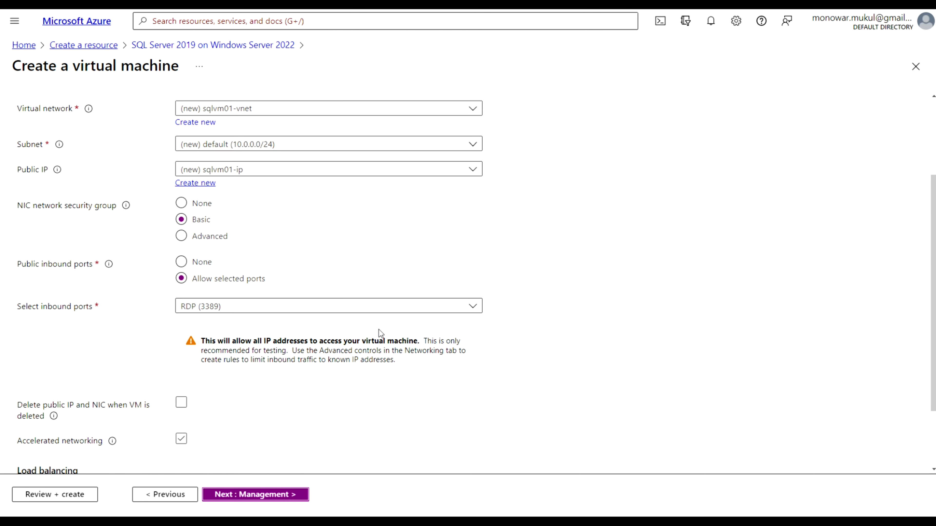
pyautogui.scroll(3, 378, 330)
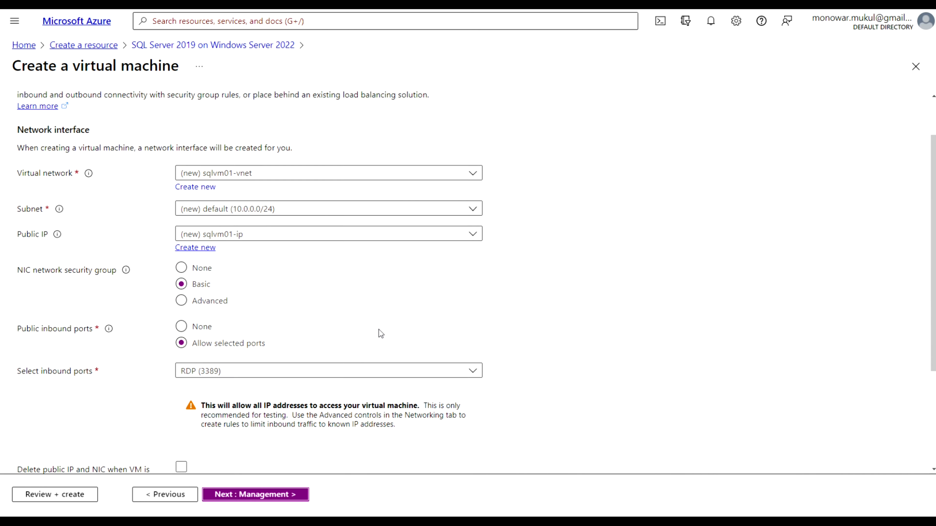
pyautogui.scroll(-4, 379, 330)
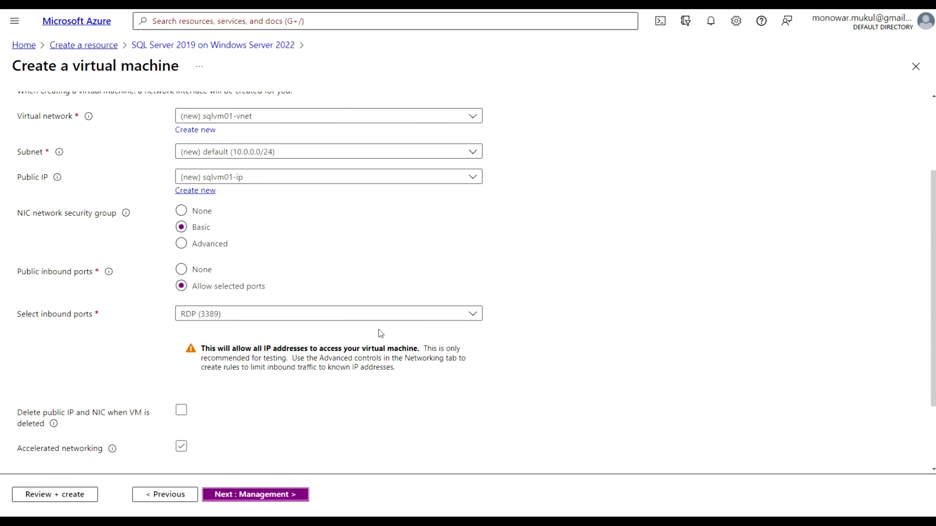
pyautogui.scroll(-3, 379, 330)
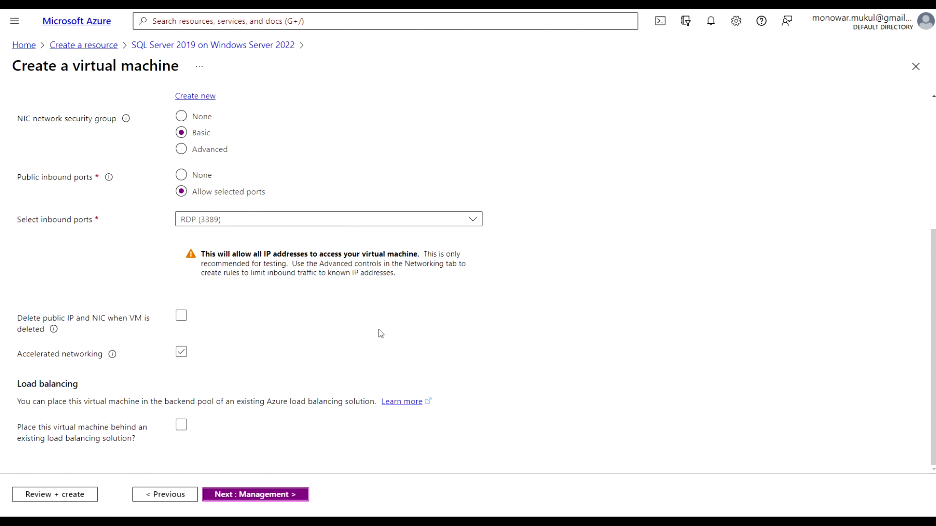
# Look through the Management tab, leaving every option at its default
pyautogui.click(255, 495)
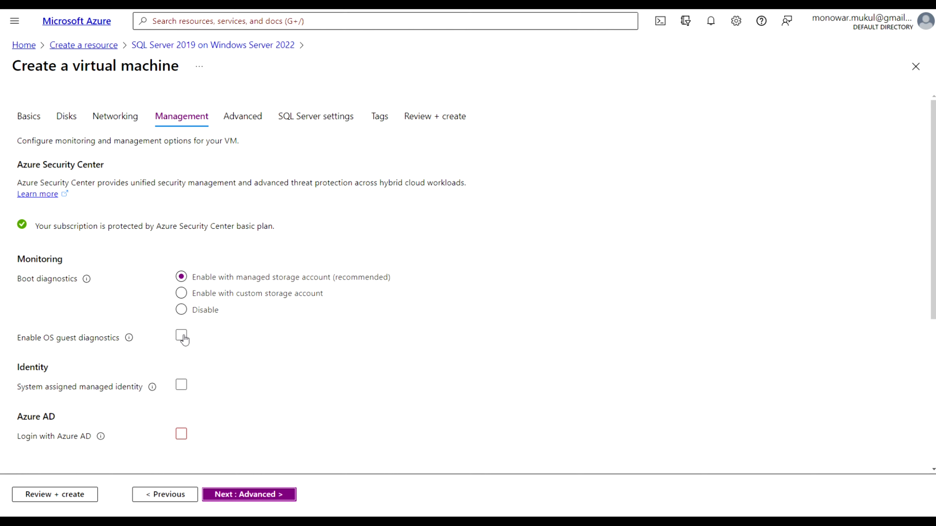
pyautogui.click(184, 312)
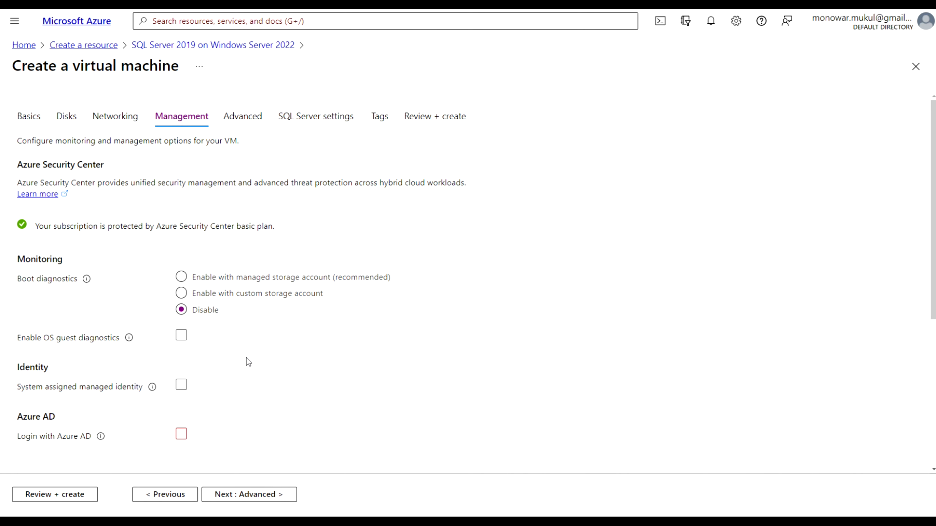
pyautogui.scroll(-1, 246, 357)
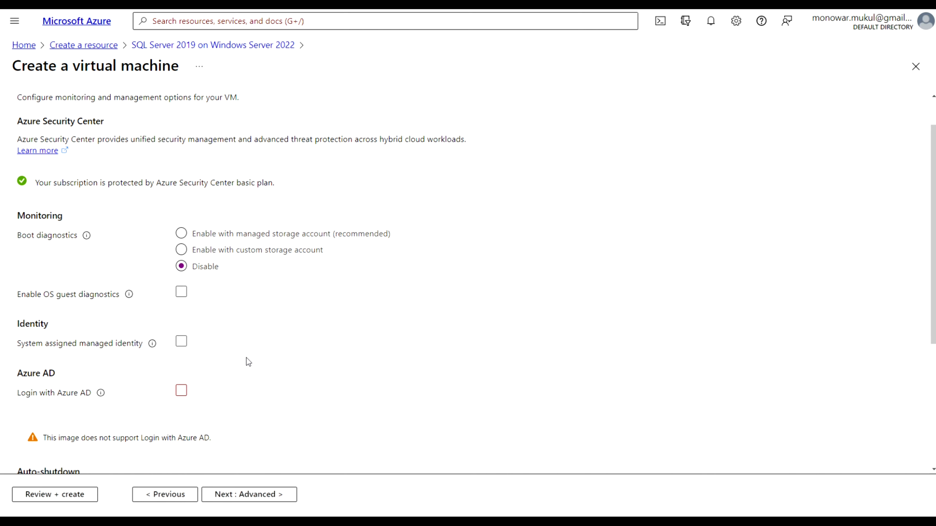
pyautogui.scroll(-4, 246, 358)
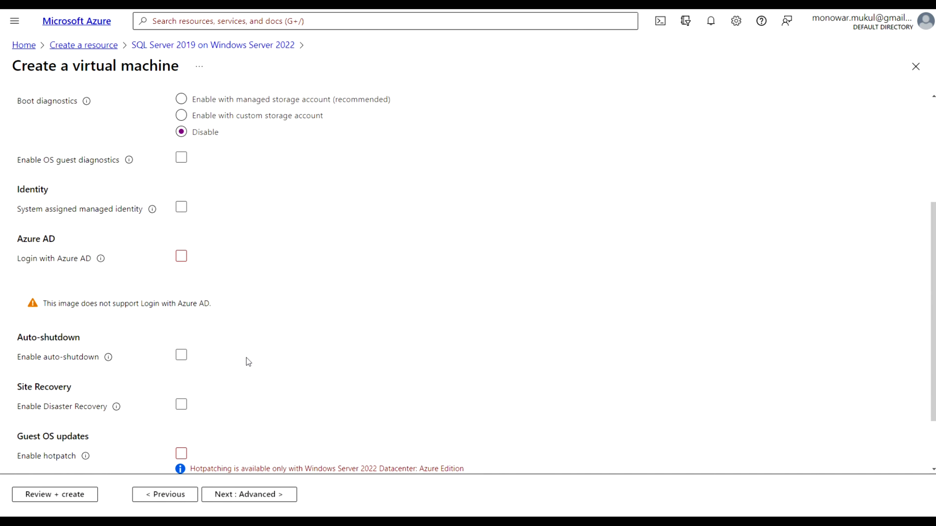
pyautogui.scroll(-1, 247, 363)
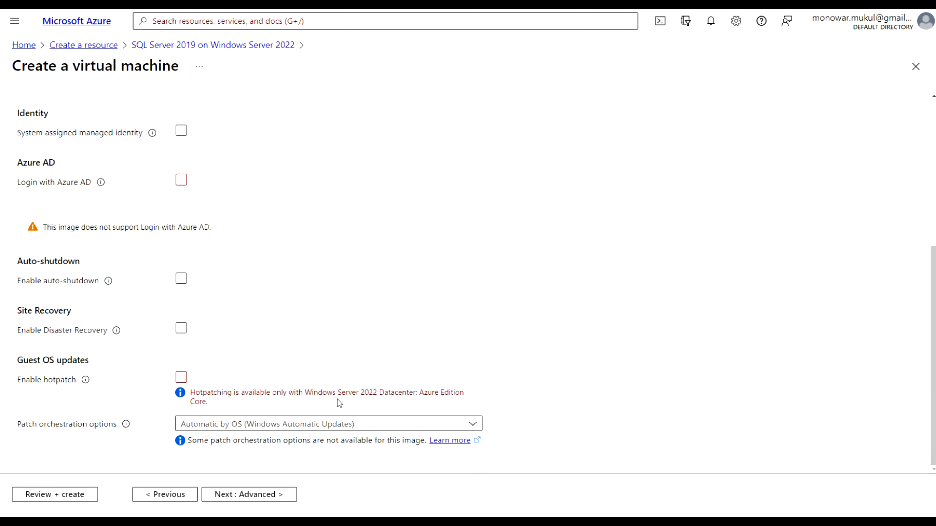
# Review the Advanced tab: no extensions, empty custom data, user data off, capacity reservation None
pyautogui.click(253, 501)
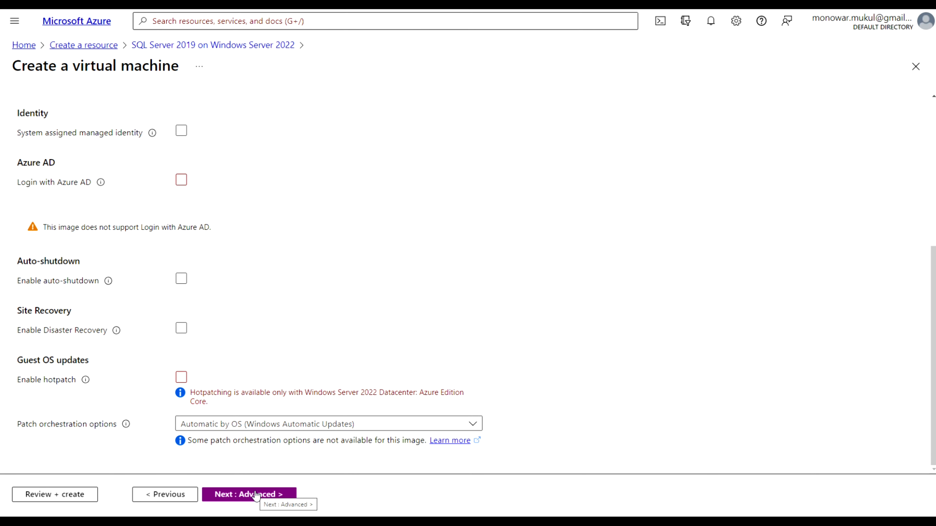
pyautogui.click(257, 495)
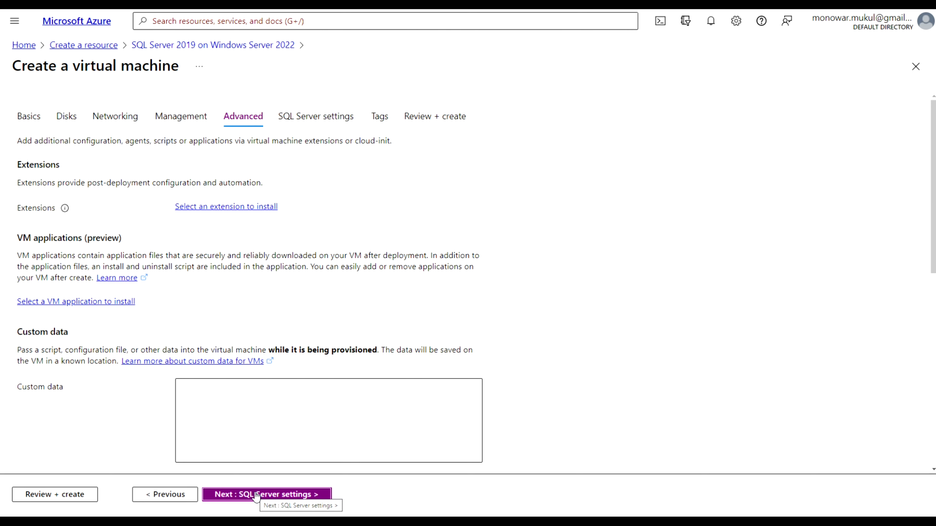
pyautogui.scroll(-5, 518, 294)
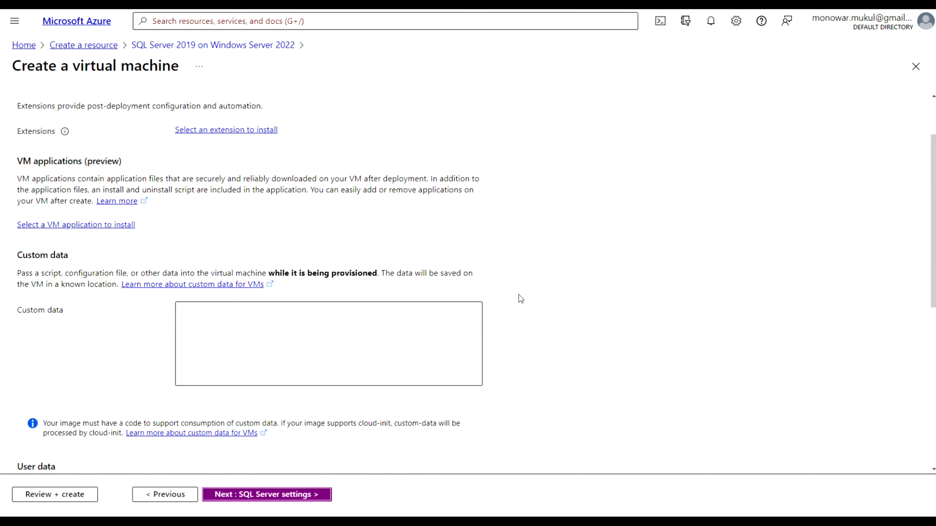
pyautogui.scroll(-6, 518, 295)
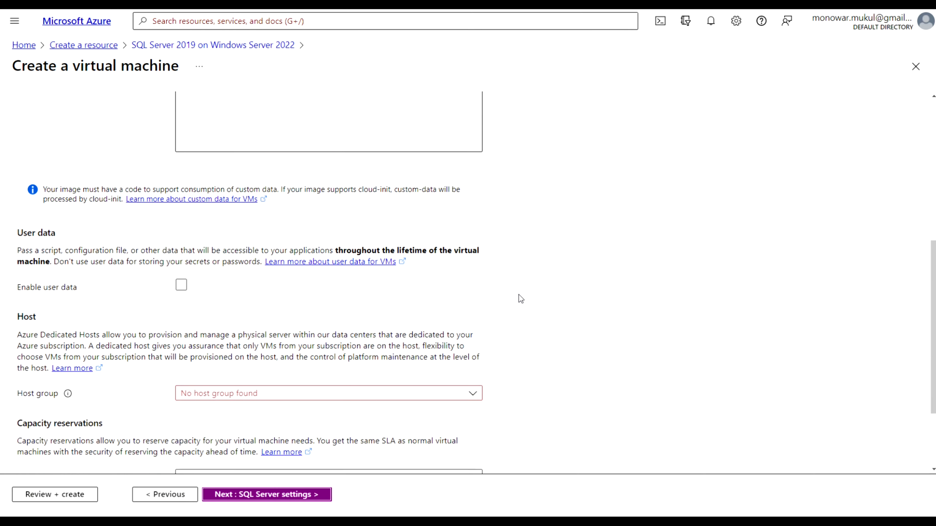
pyautogui.scroll(-1, 519, 295)
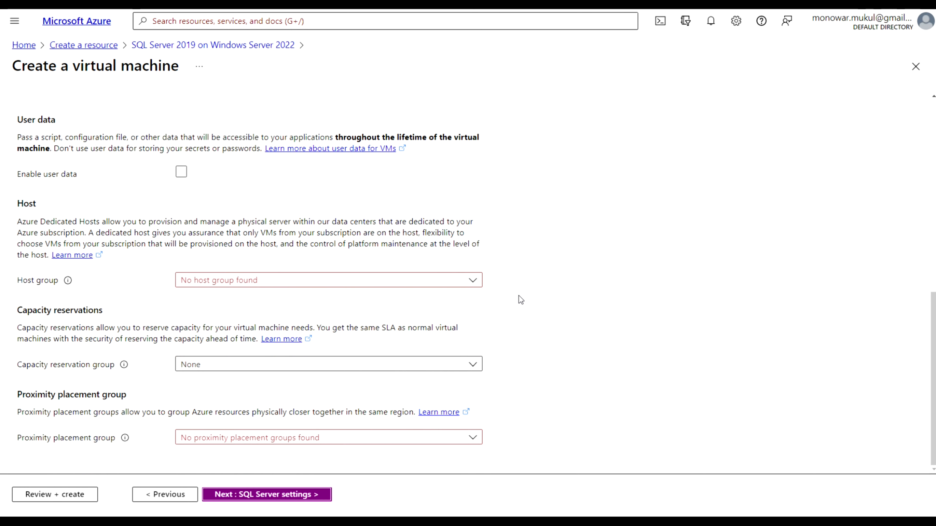
# On the SQL Server settings tab, keep SQL port 1433 and enable SQL Authentication
pyautogui.click(295, 497)
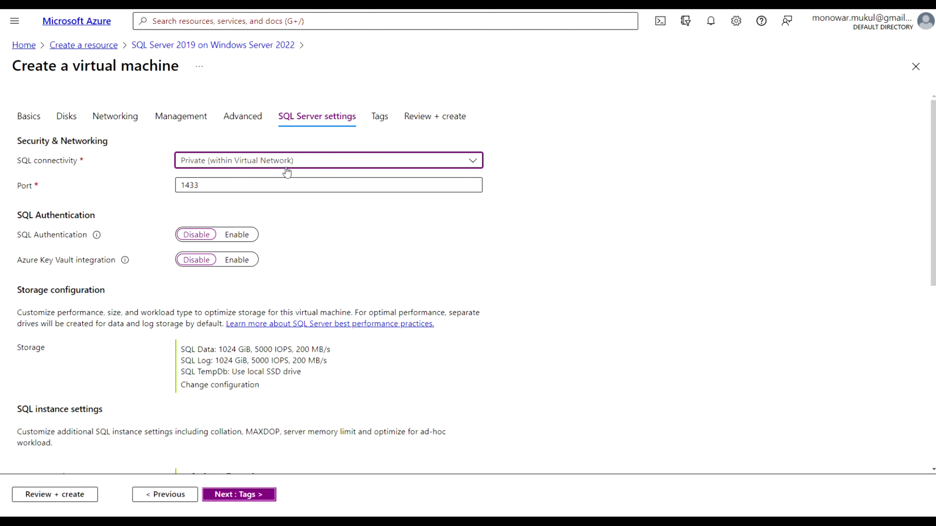
pyautogui.click(221, 182)
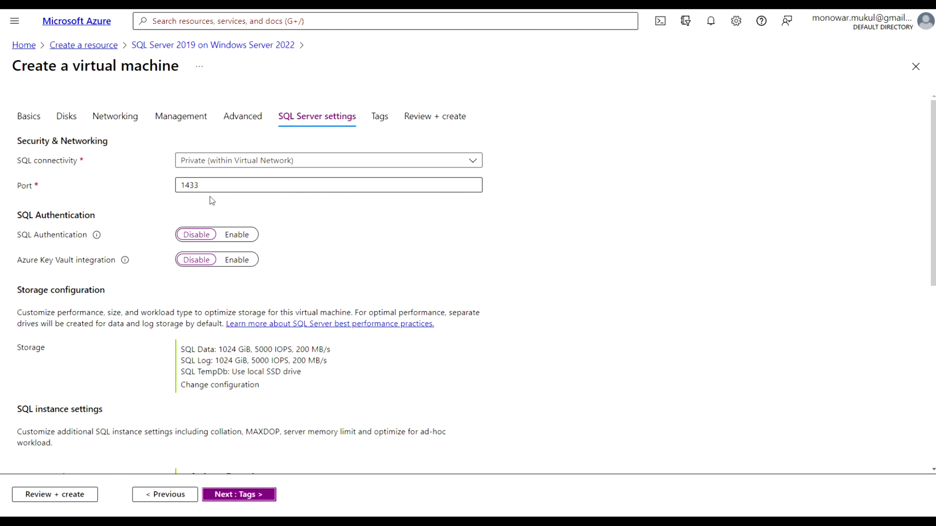
pyautogui.click(237, 238)
# Enter the SQL Authentication login name and password
pyautogui.click(299, 260)
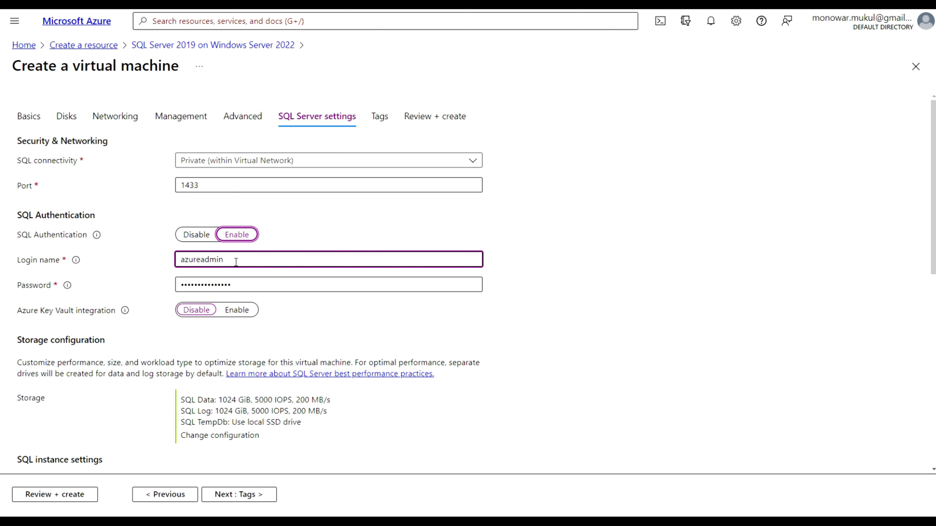
pyautogui.click(241, 284)
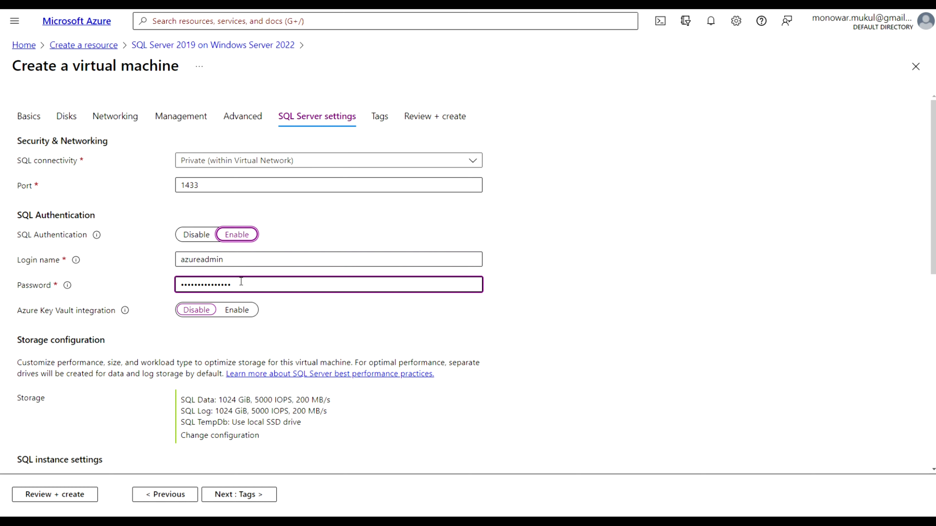
pyautogui.click(227, 335)
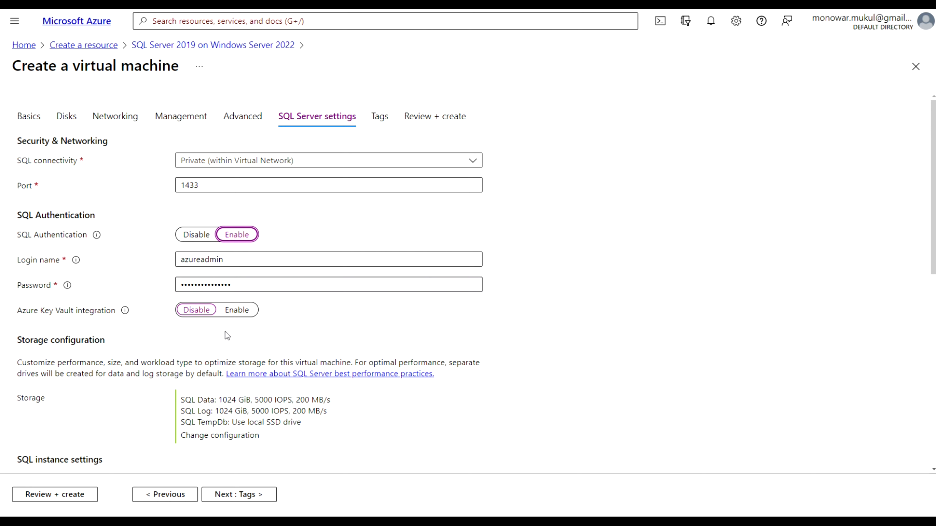
# Review the default storage: Data and Log 1024 GiB, 5000 IOPS, 200 MB/s, and TempDb on local SSD
pyautogui.scroll(-3, 298, 344)
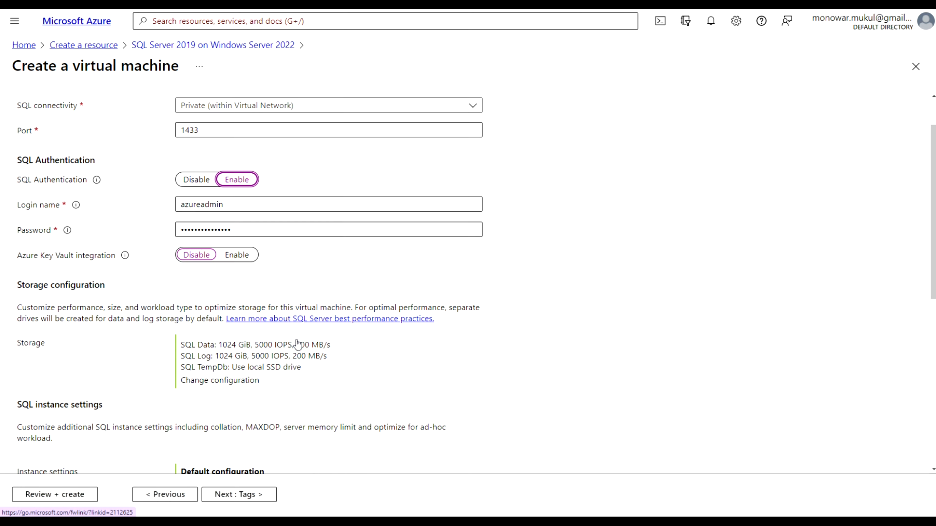
pyautogui.scroll(-2, 297, 339)
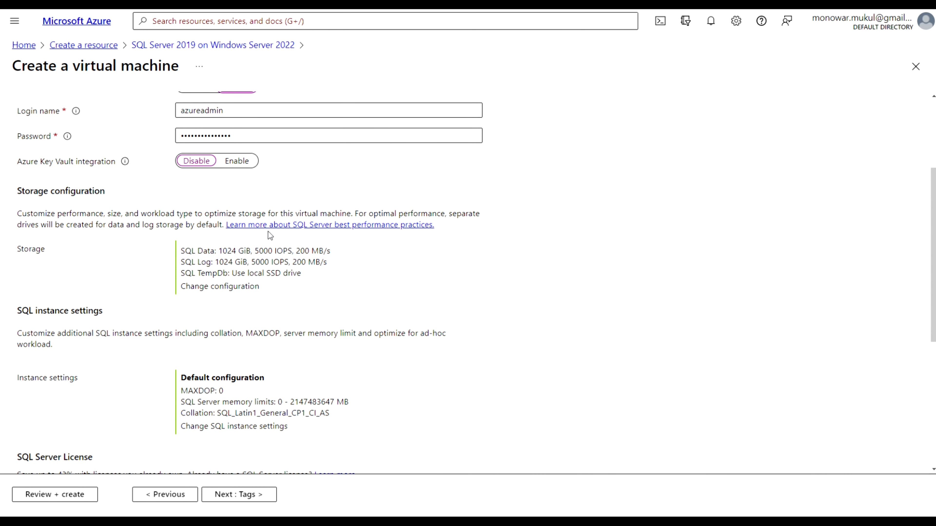
pyautogui.scroll(-1, 163, 279)
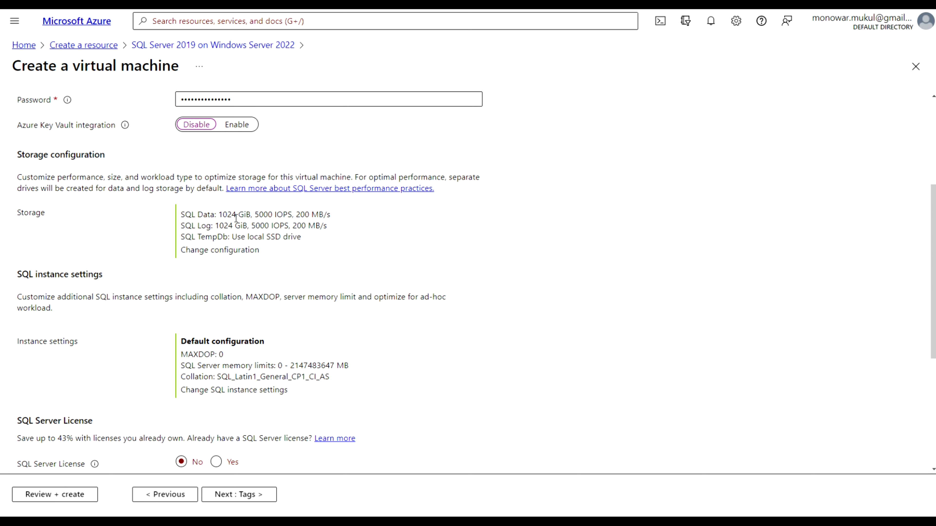
pyautogui.moveTo(198, 216); pyautogui.dragTo(333, 215)
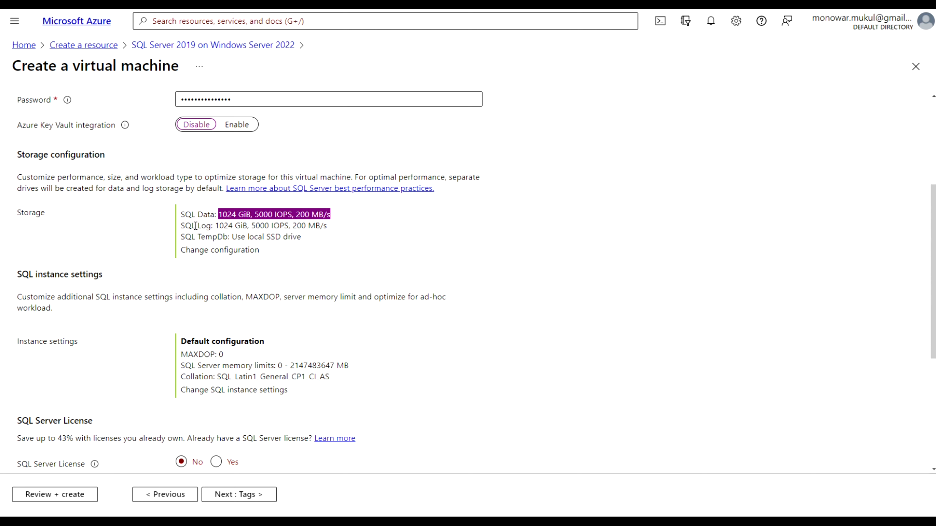
pyautogui.moveTo(198, 227); pyautogui.dragTo(325, 229)
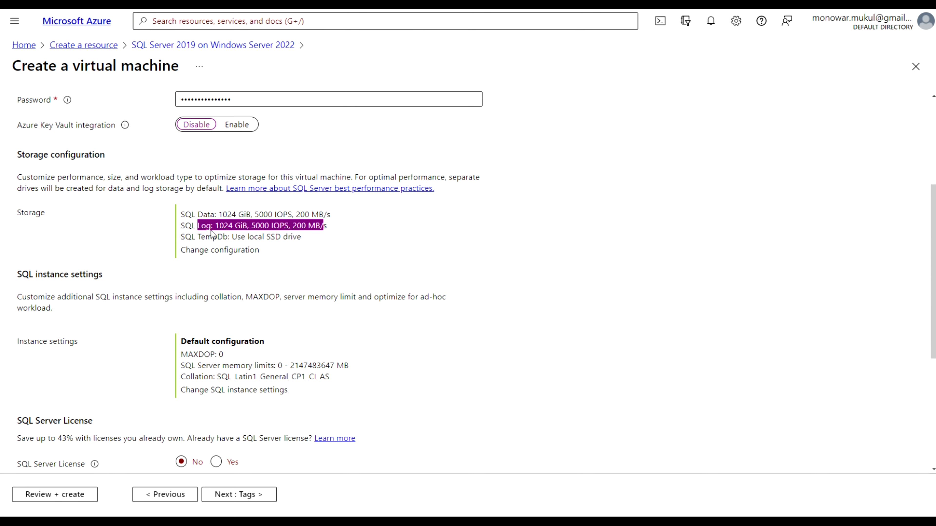
pyautogui.moveTo(198, 237); pyautogui.dragTo(304, 242)
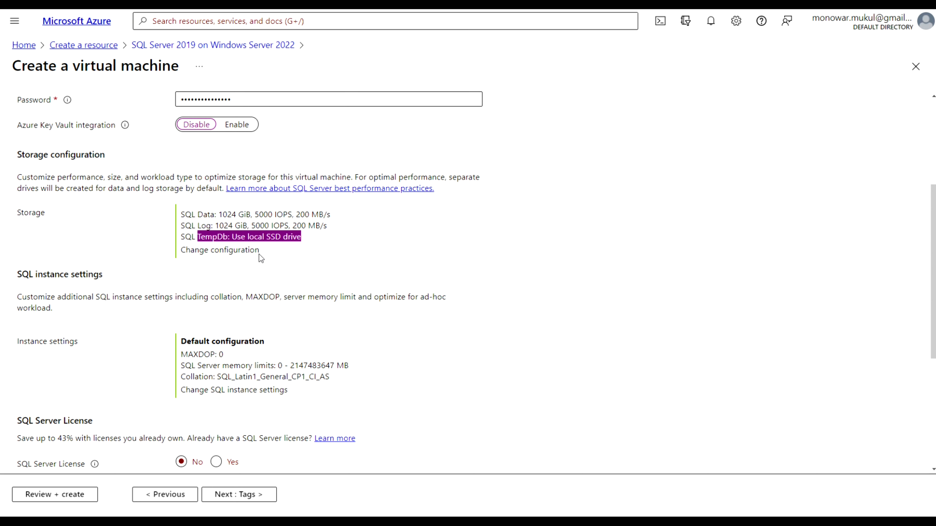
pyautogui.click(242, 254)
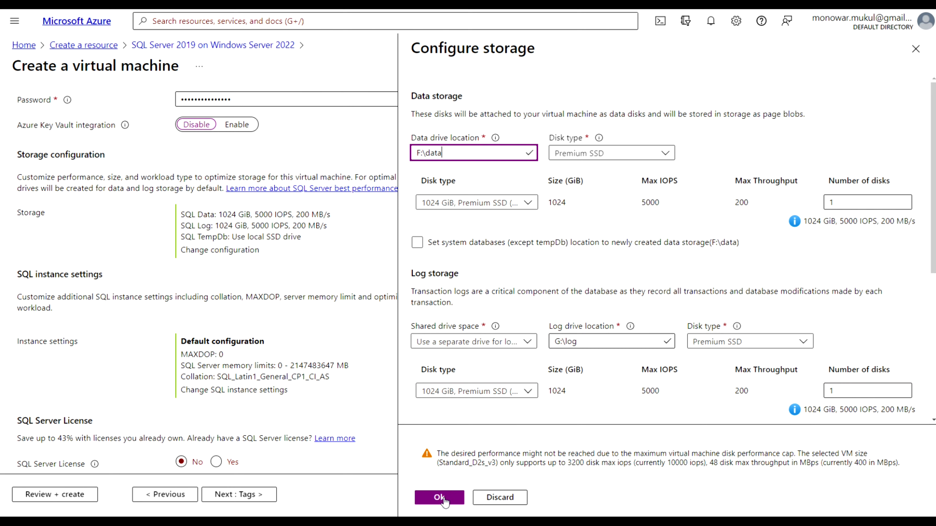
pyautogui.click(493, 499)
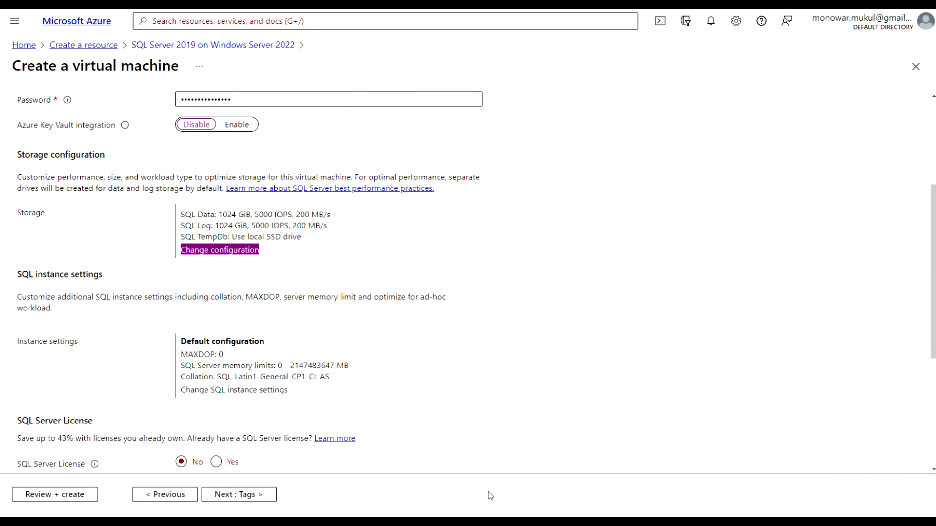
# Add the tag name sqlvm with value mmsqlvm, then go to Review + create
pyautogui.click(248, 495)
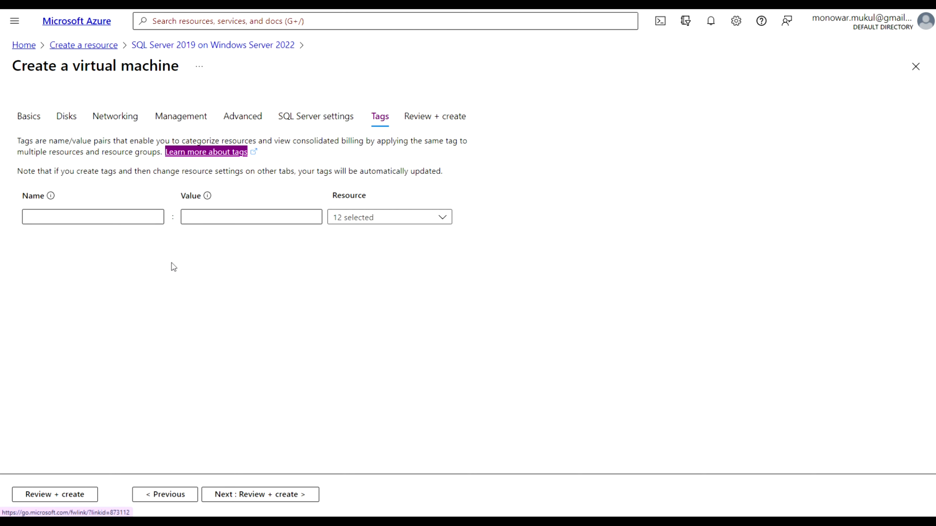
pyautogui.click(130, 219)
pyautogui.write('sqlvm')
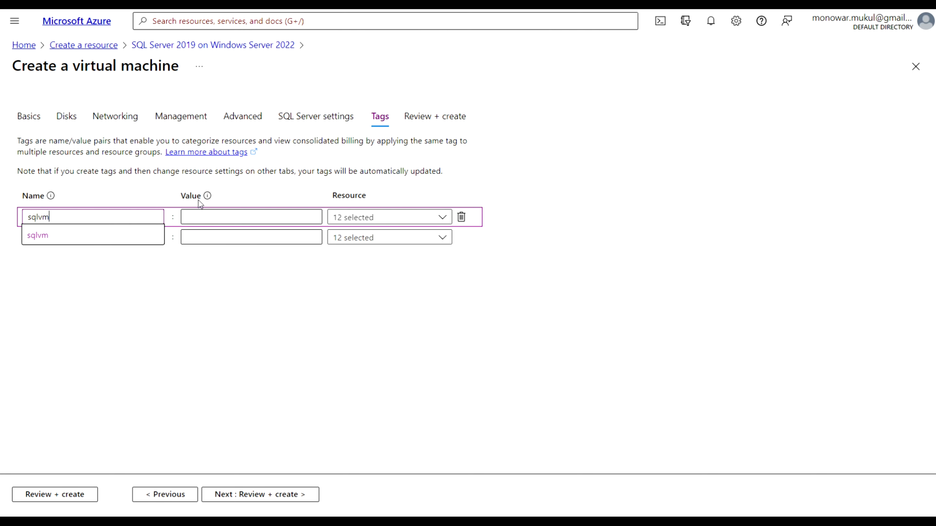
pyautogui.click(208, 212)
pyautogui.write('m')
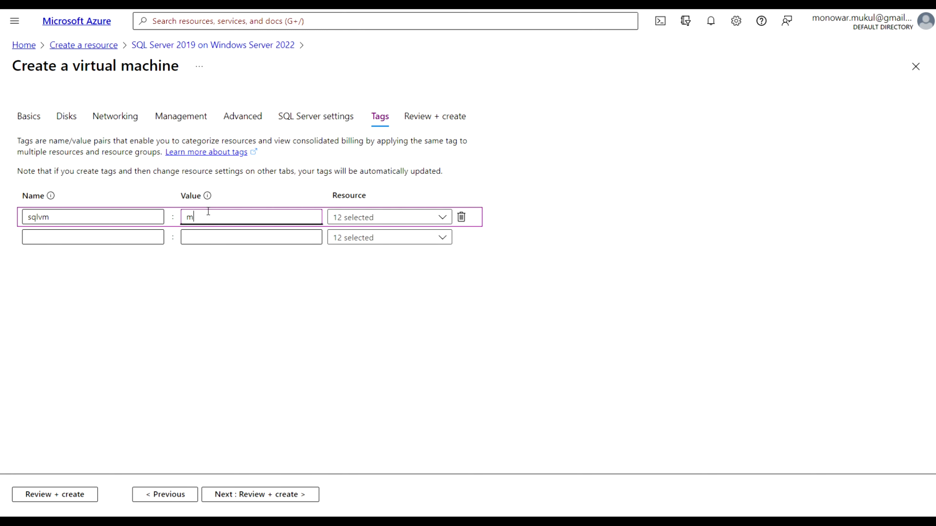
pyautogui.write('msqlvm')
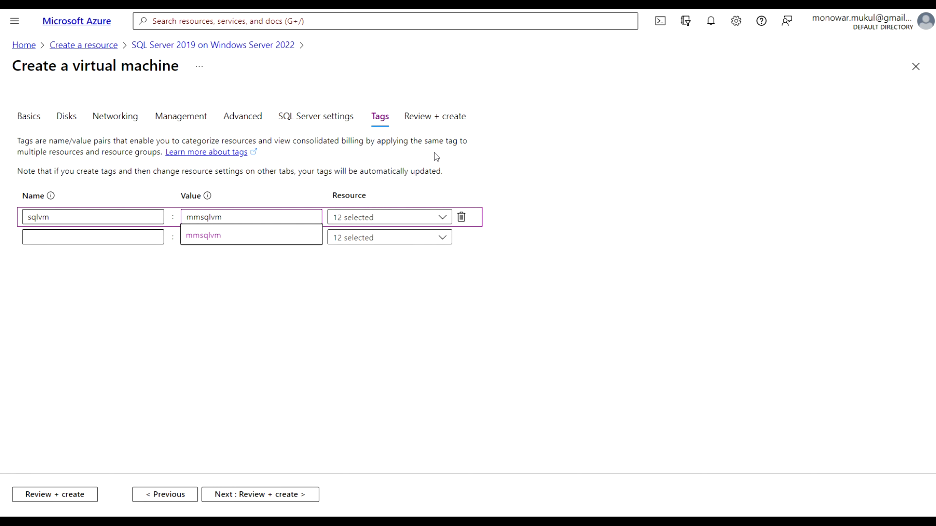
pyautogui.click(549, 170)
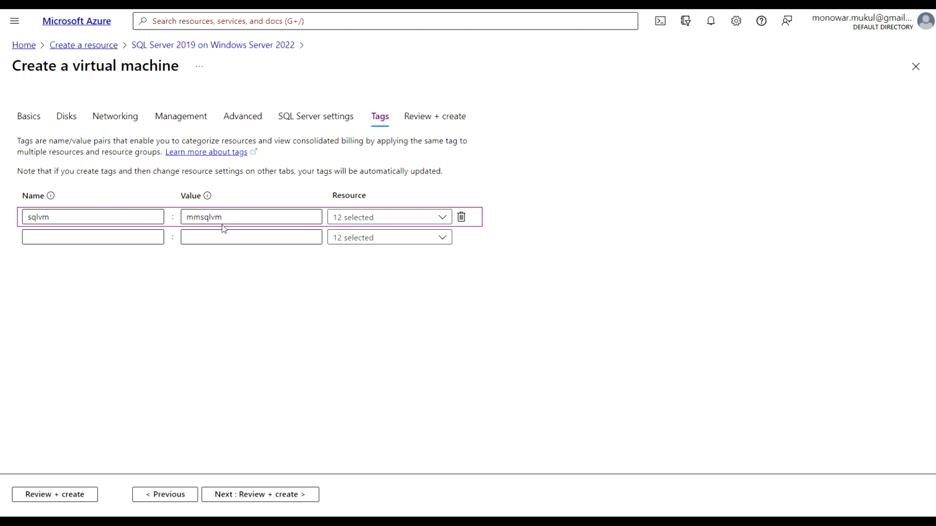
pyautogui.click(201, 217)
pyautogui.click(239, 317)
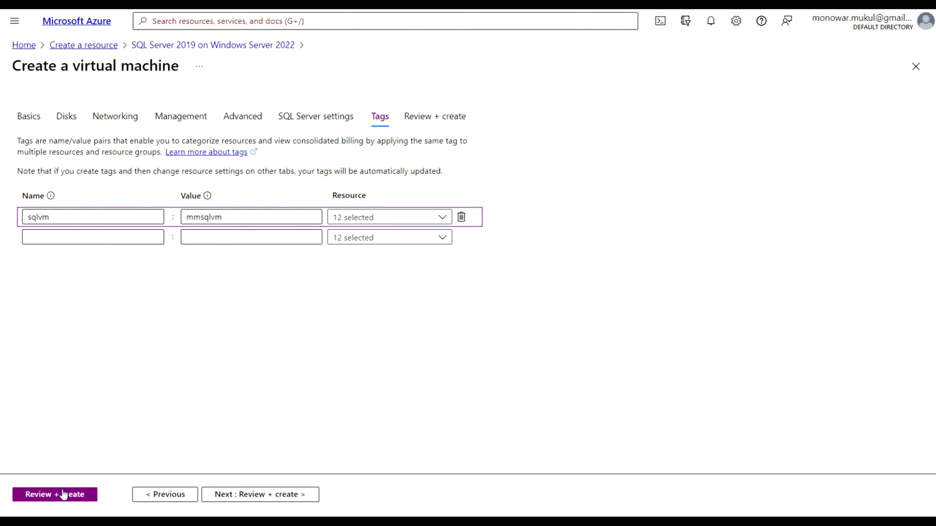
pyautogui.click(56, 494)
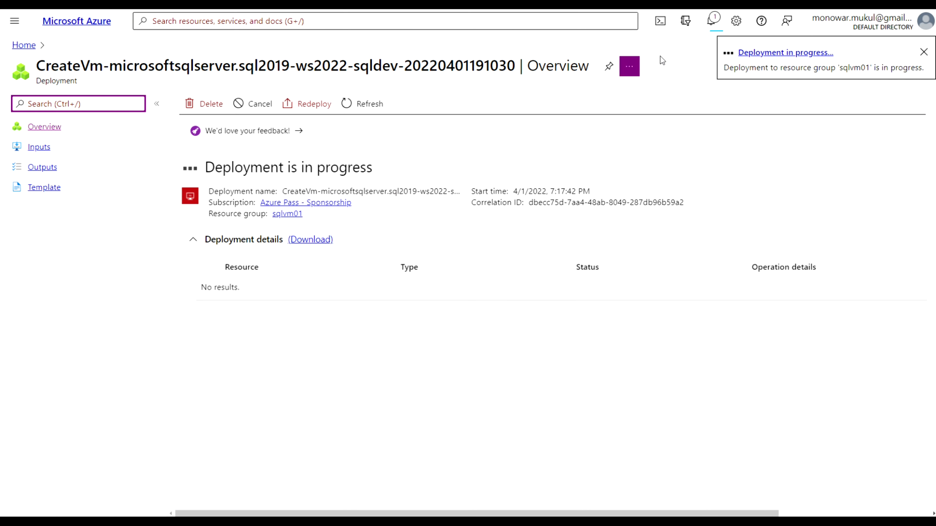
# From notifications, open the sqlvm01 deployment and view its Inputs (eastus, sqlvm01123, sqlvm01-vnet)
pyautogui.click(711, 22)
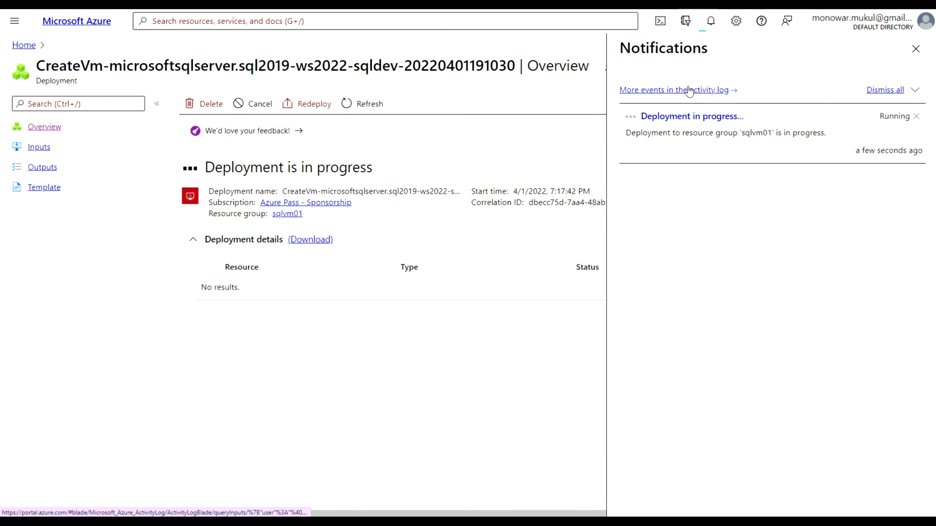
pyautogui.click(682, 117)
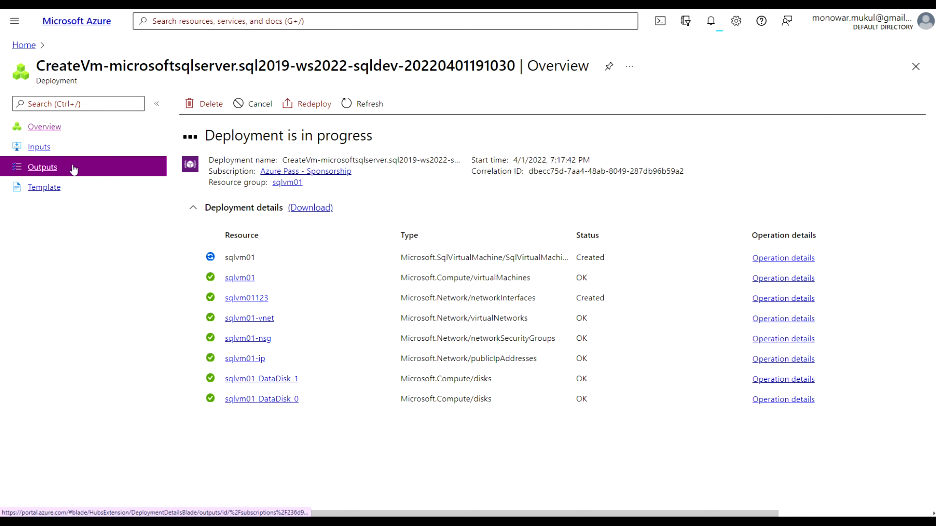
pyautogui.click(46, 149)
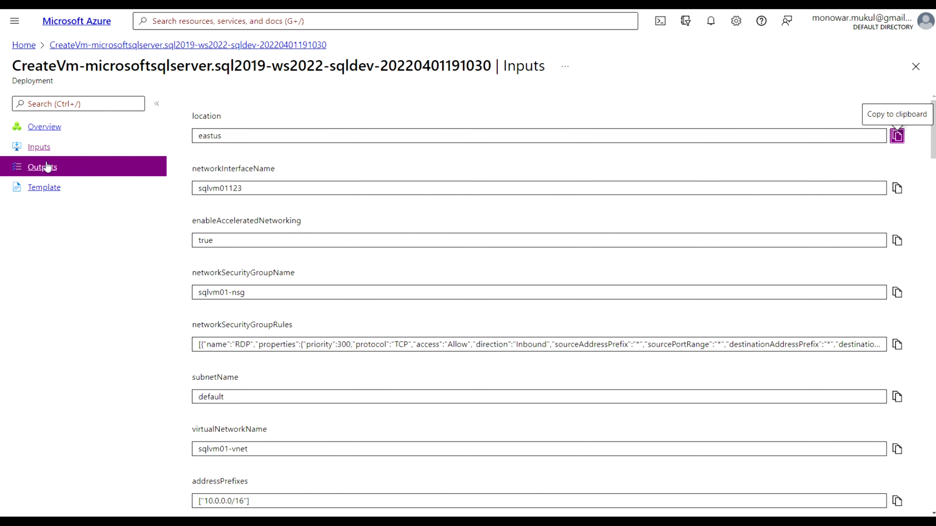
# Check the deployment's Outputs and Template, including the network interface resource, then return to Overview
pyautogui.click(47, 169)
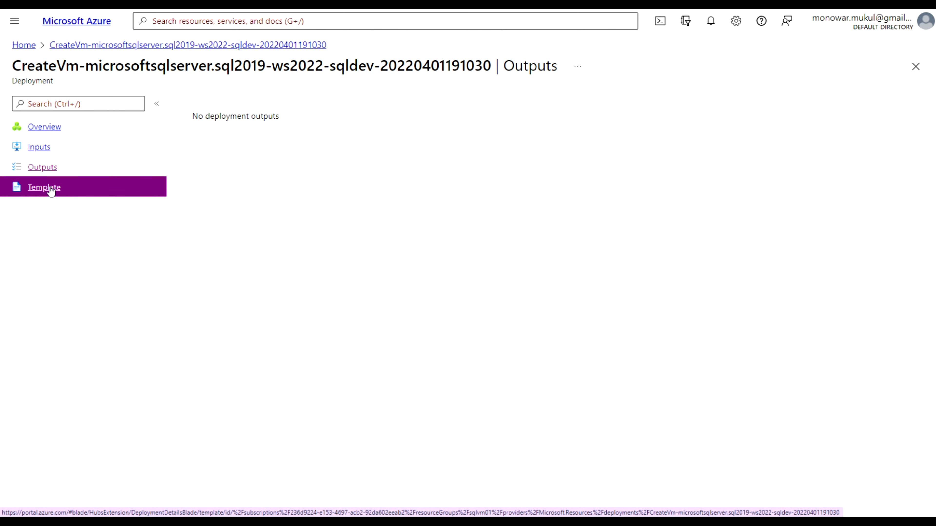
pyautogui.click(50, 189)
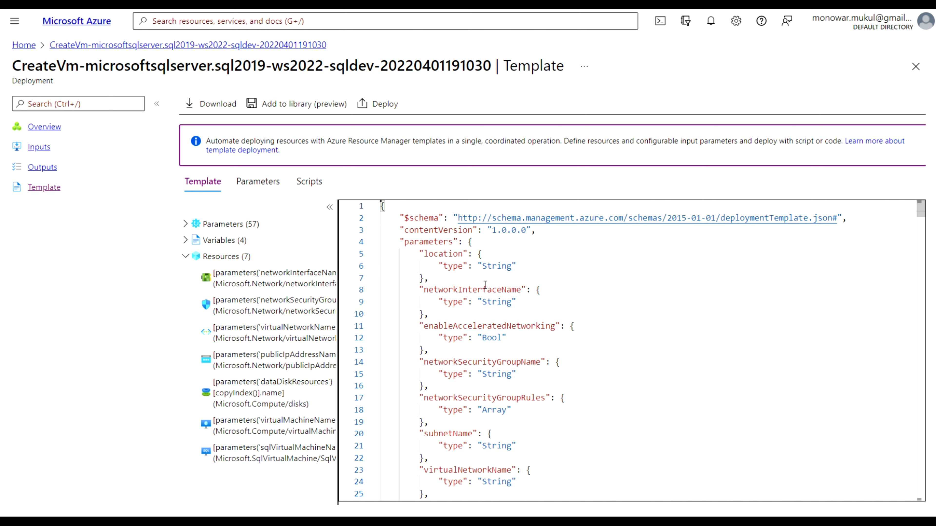
pyautogui.click(264, 300)
pyautogui.click(230, 288)
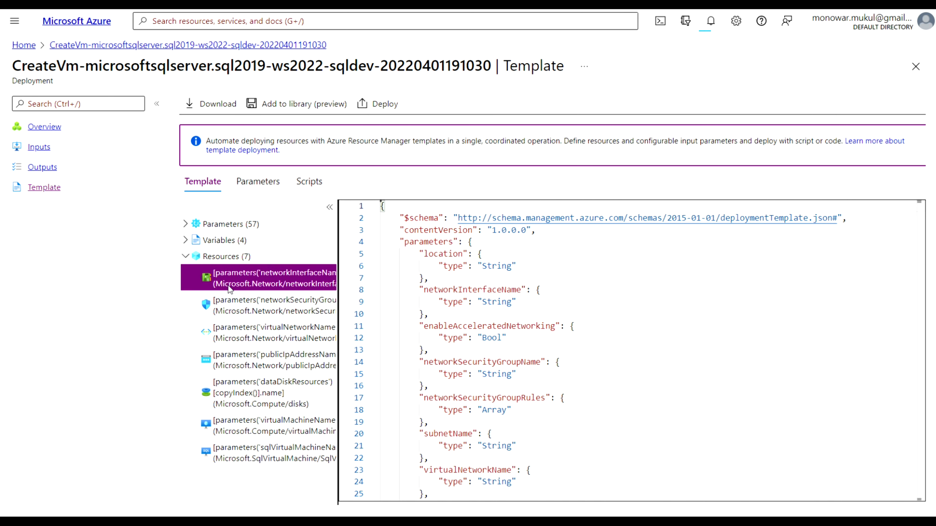
pyautogui.click(51, 132)
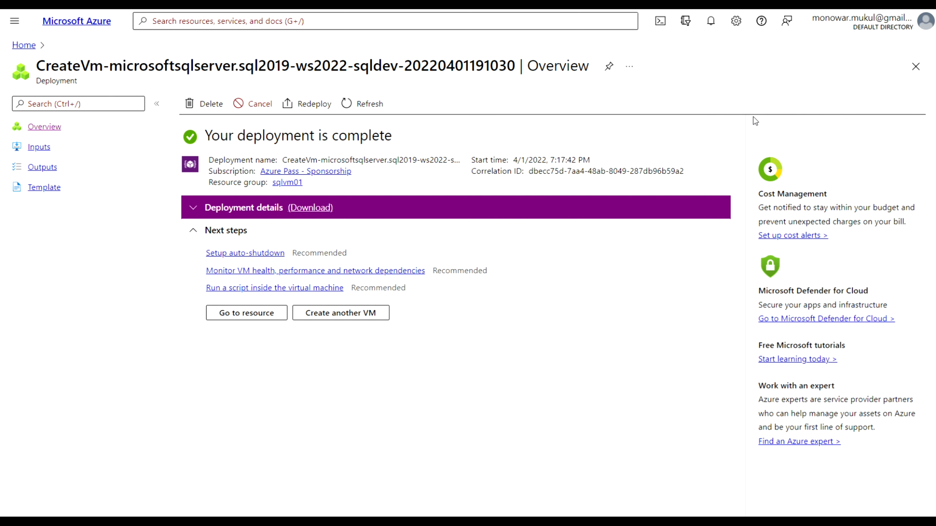
# After the deployment completes, go to the sqlvm01 virtual machine resource
pyautogui.click(258, 317)
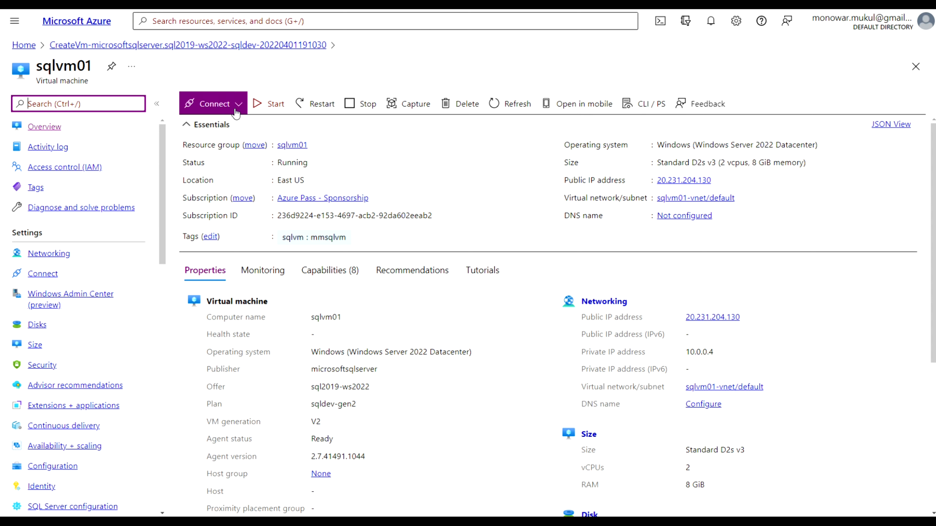
pyautogui.scroll(-2, 112, 407)
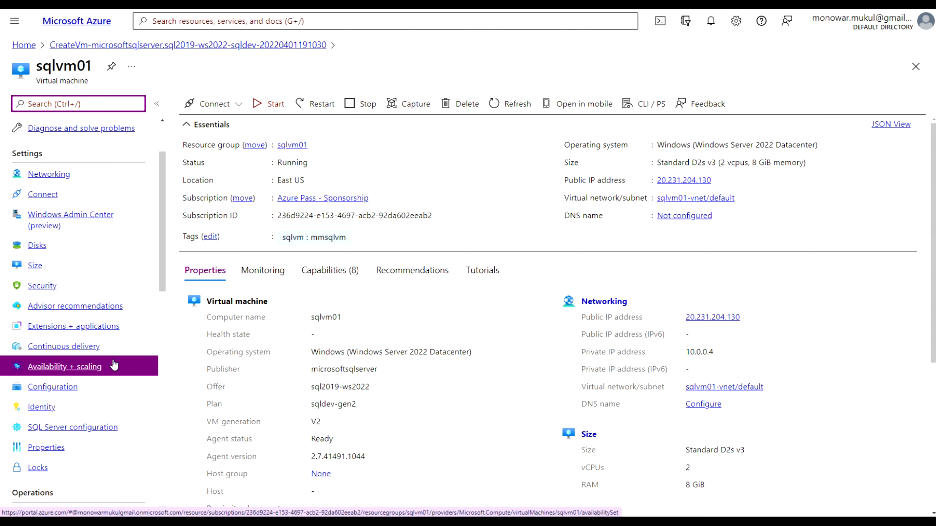
pyautogui.scroll(-6, 114, 365)
pyautogui.scroll(8, 114, 365)
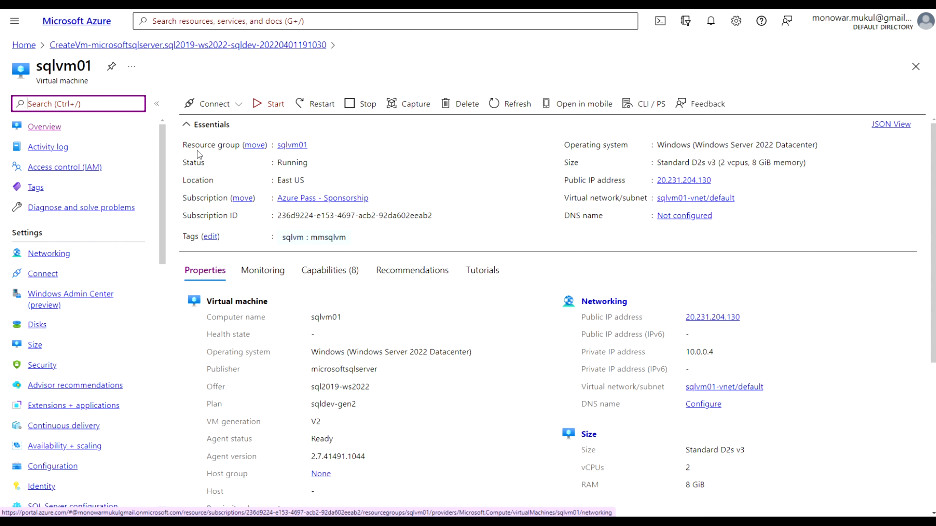
# Download the sqlvm01.rdp file from the VM's RDP connect options
pyautogui.click(239, 107)
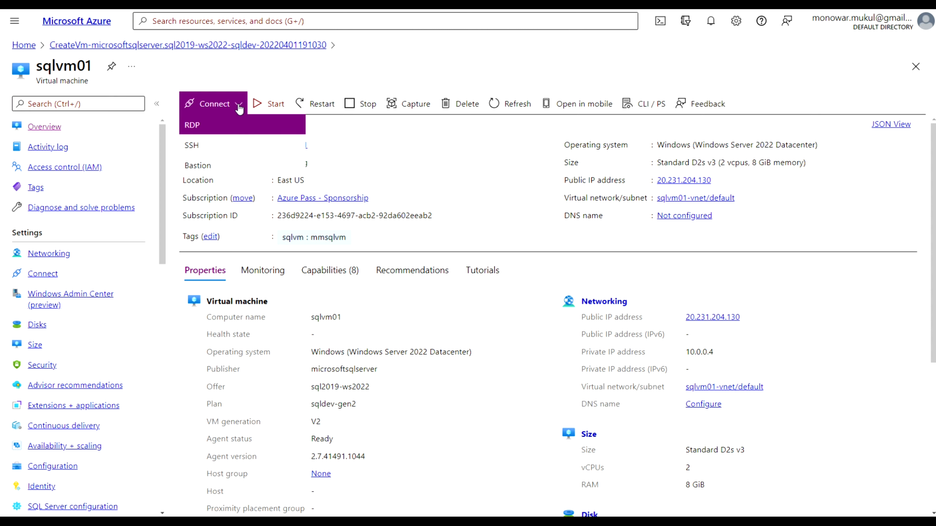
pyautogui.click(210, 125)
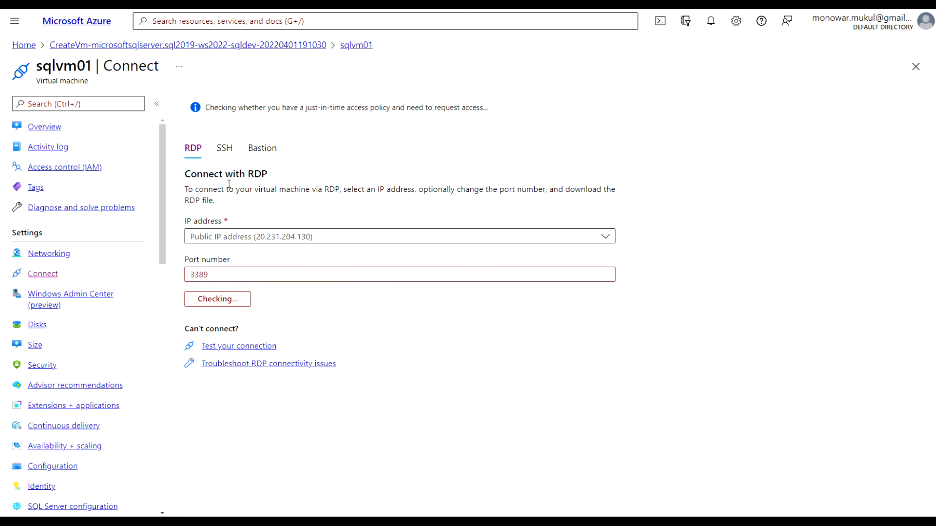
pyautogui.click(220, 304)
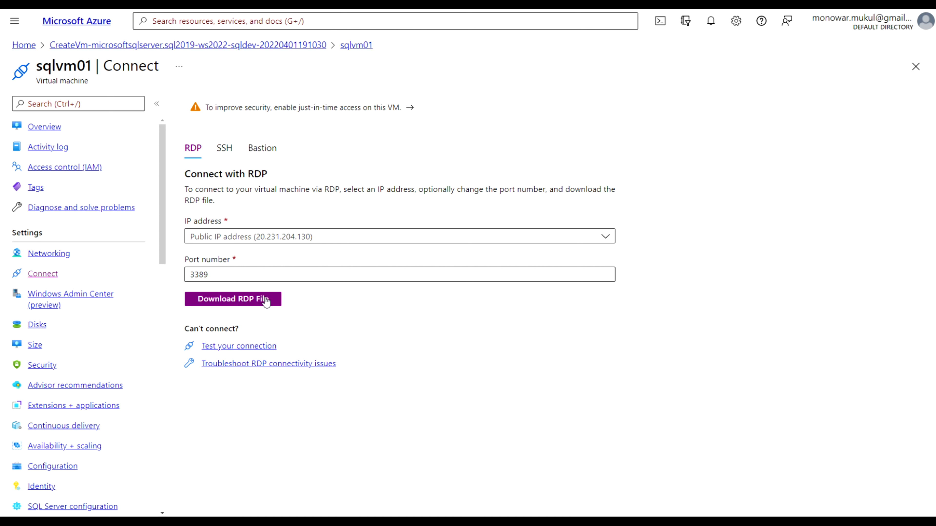
pyautogui.click(249, 300)
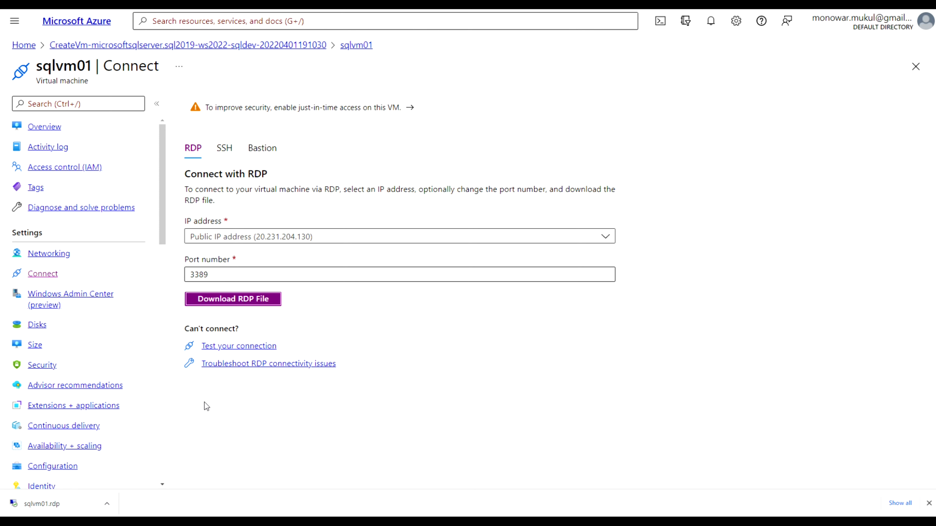
# Open sqlvm01.rdp and proceed past the connection warning to the credentials prompt
pyautogui.click(51, 508)
pyautogui.moveTo(202, 161); pyautogui.dragTo(494, 116)
pyautogui.click(555, 237)
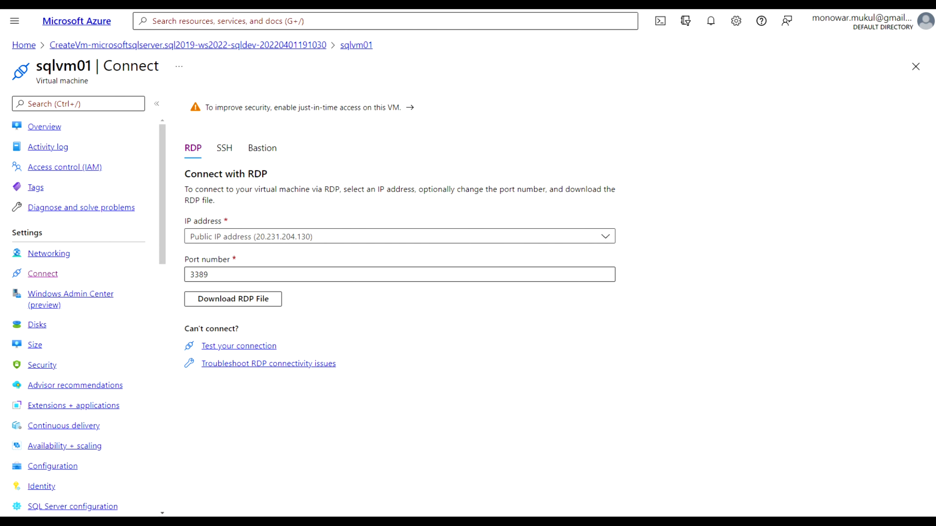
pyautogui.moveTo(0, 191); pyautogui.dragTo(304, 133)
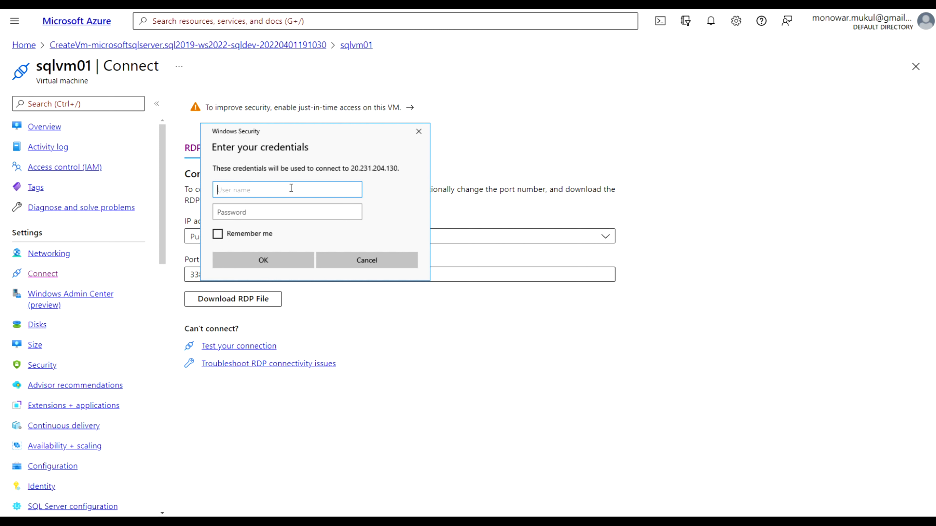
# Sign in with the VM administrator user name and password, remembering the credentials
pyautogui.write('azureadmin')
pyautogui.press('Tab')
pyautogui.write('•••••••')
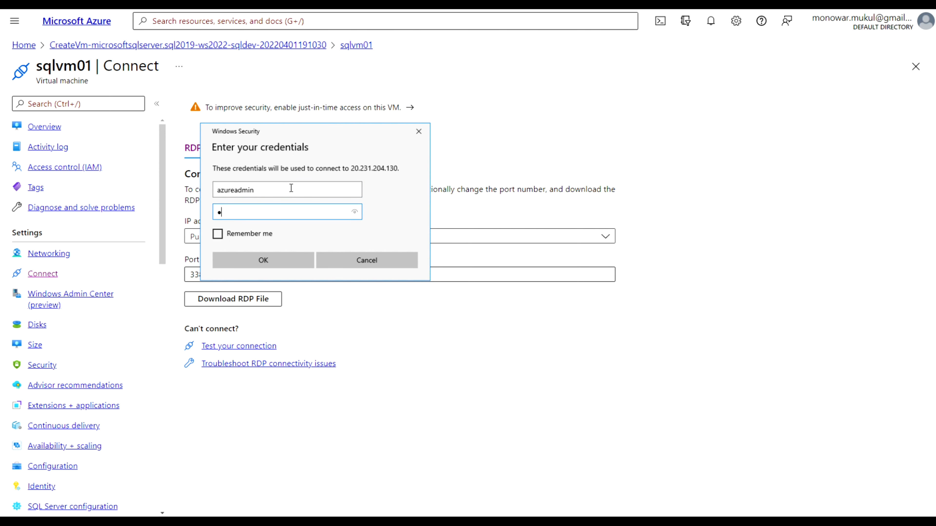
pyautogui.write('••••••••')
pyautogui.click(218, 235)
pyautogui.click(253, 262)
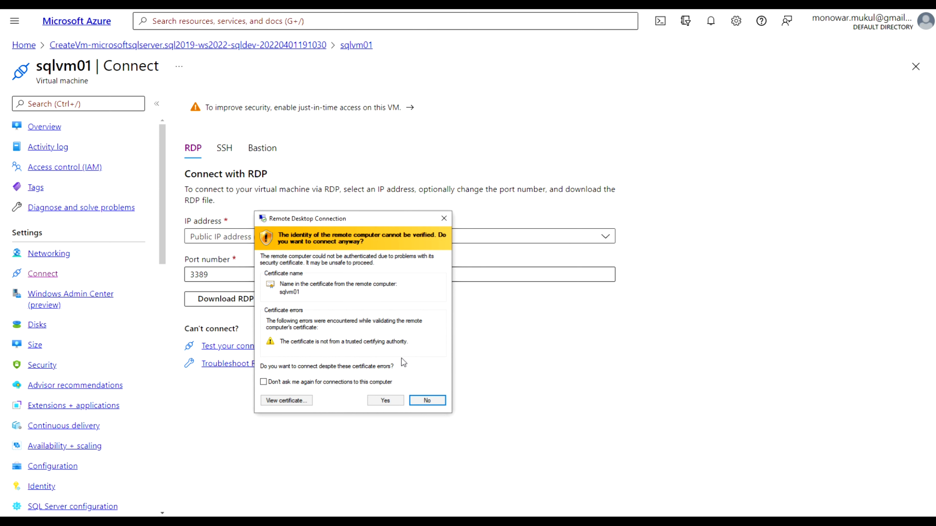
# Accept the certificate warning to open the session to 20.231.204.130
pyautogui.click(386, 401)
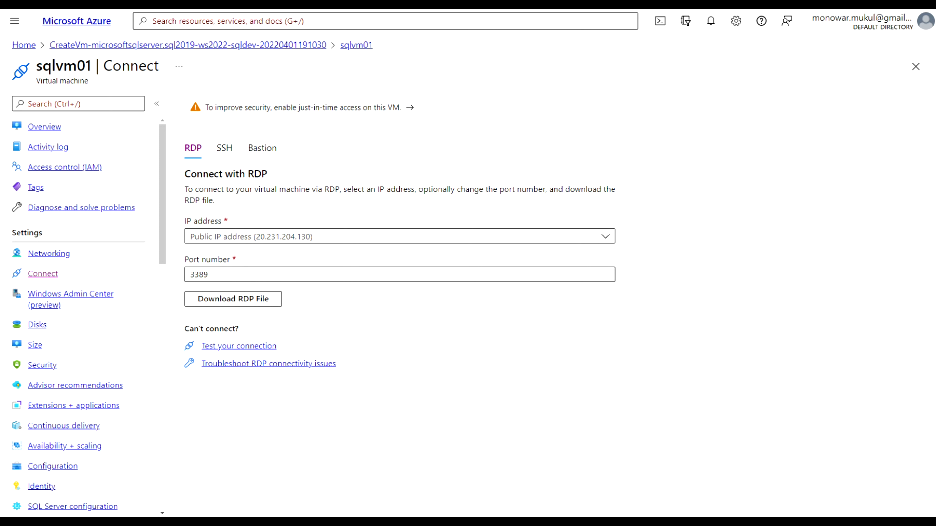
pyautogui.moveTo(438, 314); pyautogui.dragTo(436, 287)
pyautogui.moveTo(421, 199); pyautogui.dragTo(482, 84)
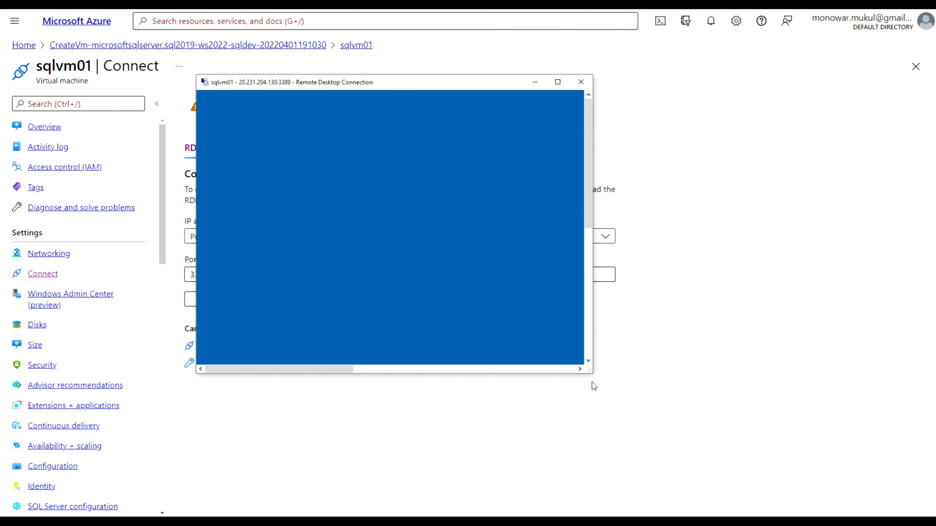
# Enlarge the sqlvm01 session window, then view the VM's Networking inbound rules (RDP on 3389)
pyautogui.moveTo(590, 371); pyautogui.dragTo(868, 479)
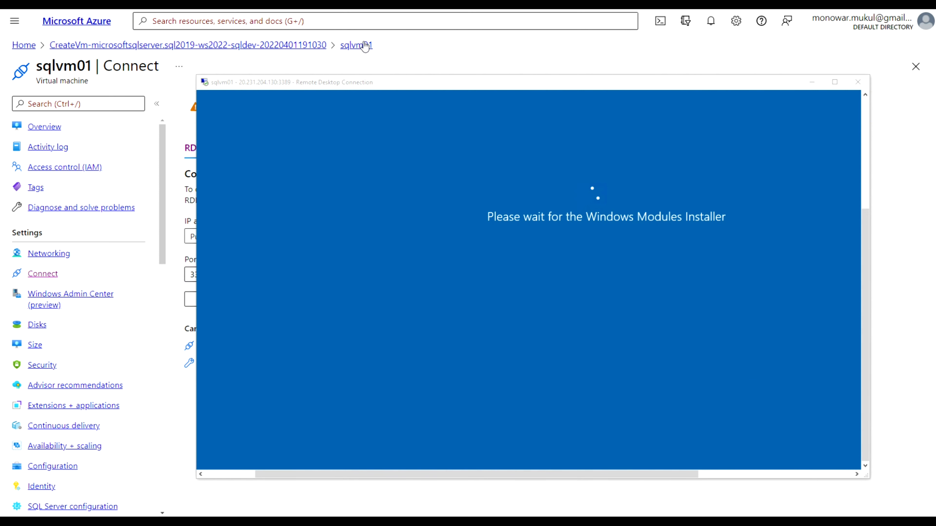
pyautogui.click(354, 46)
pyautogui.click(61, 261)
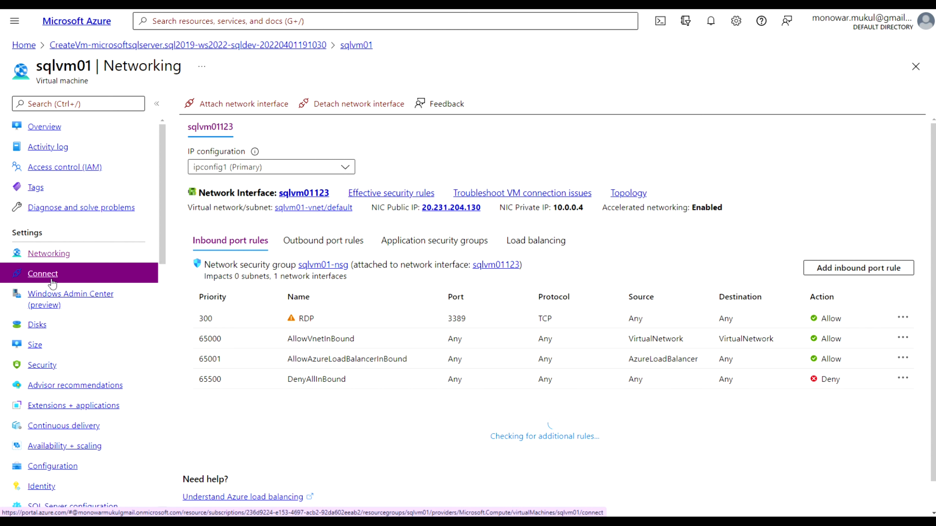
# Check sqlvm01's Security and Disks pages, then switch back to the Remote Desktop session
pyautogui.click(46, 369)
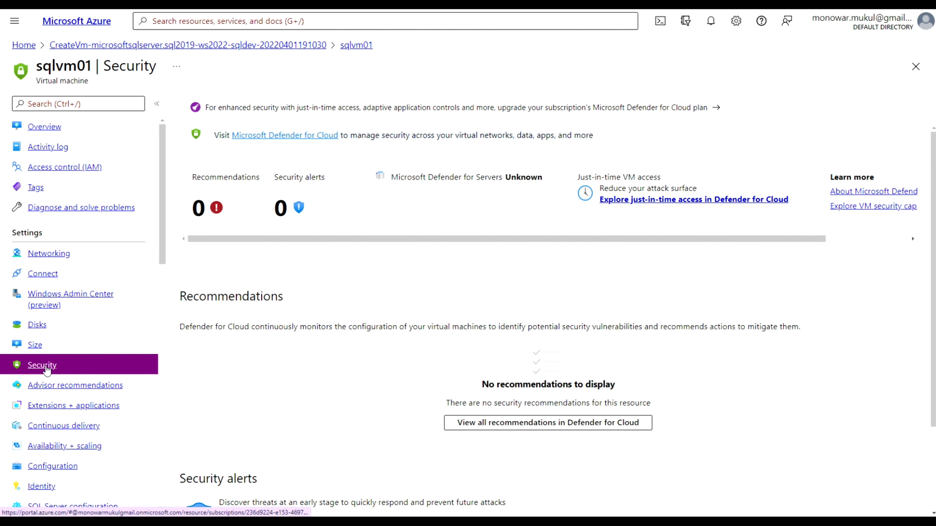
pyautogui.click(46, 333)
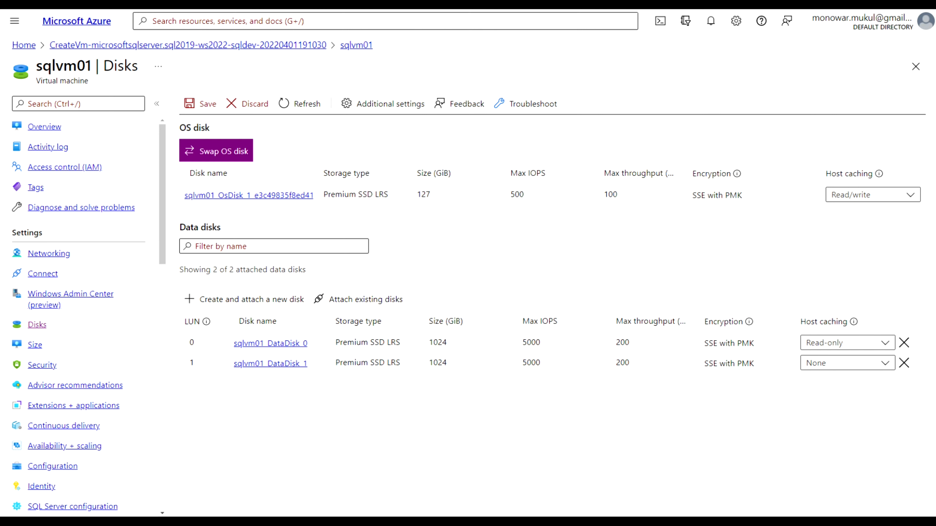
pyautogui.hotkey('alt', 'Tab')
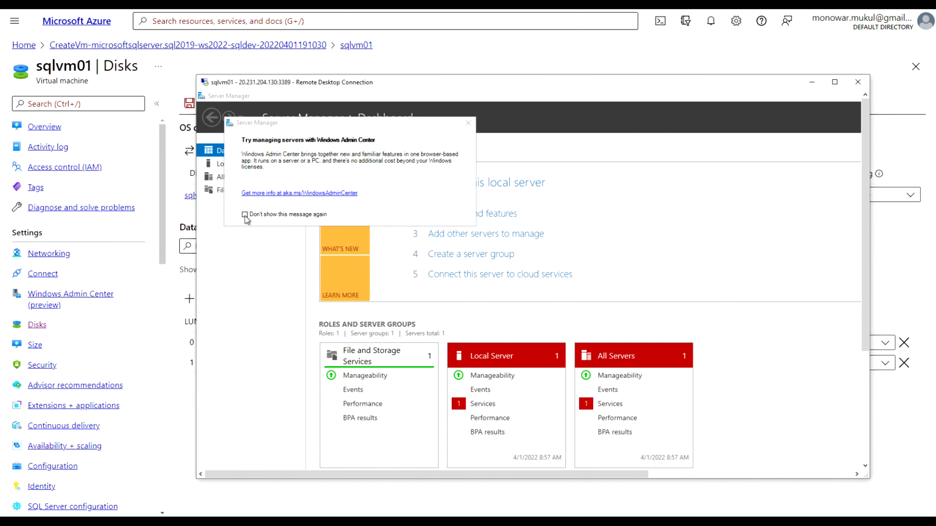
# Permanently dismiss the Windows Admin Center tip and open File Explorer on the VM
pyautogui.click(245, 215)
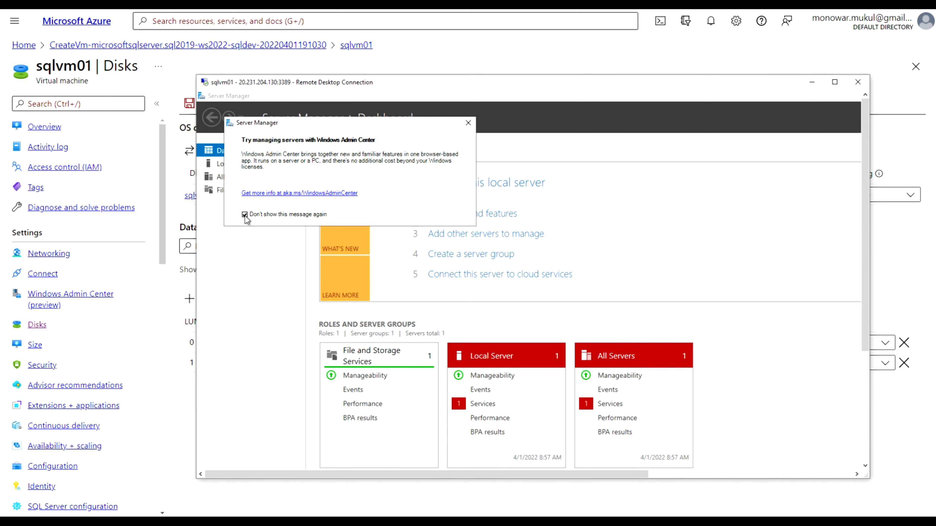
pyautogui.click(468, 123)
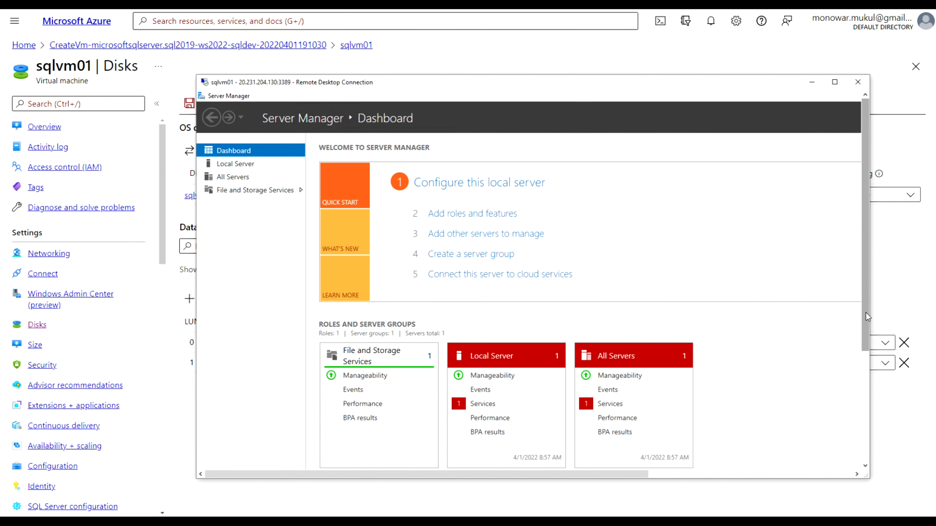
pyautogui.moveTo(866, 312); pyautogui.dragTo(852, 453)
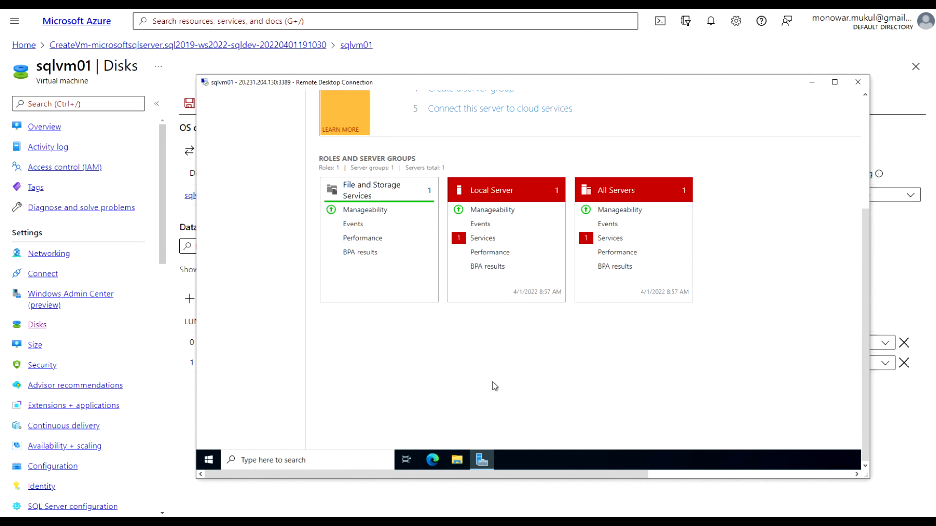
pyautogui.click(457, 461)
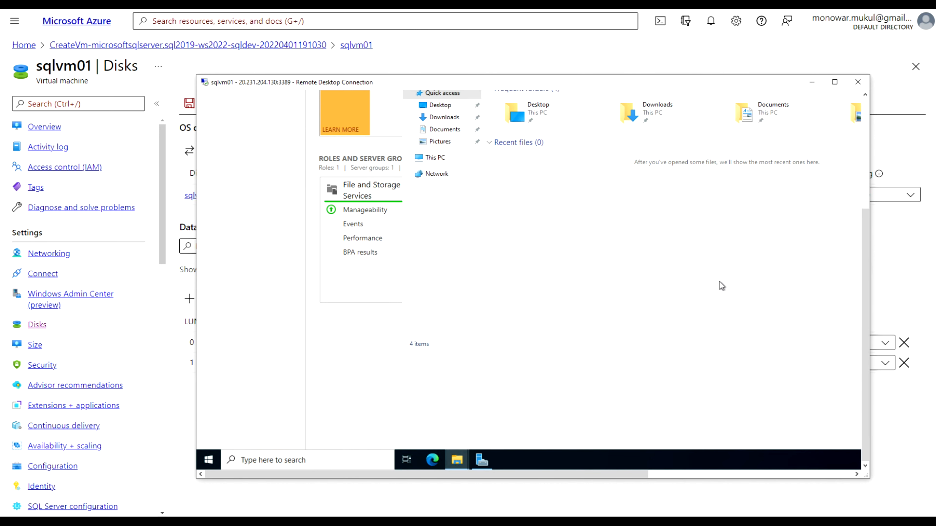
pyautogui.moveTo(867, 239); pyautogui.dragTo(890, 124)
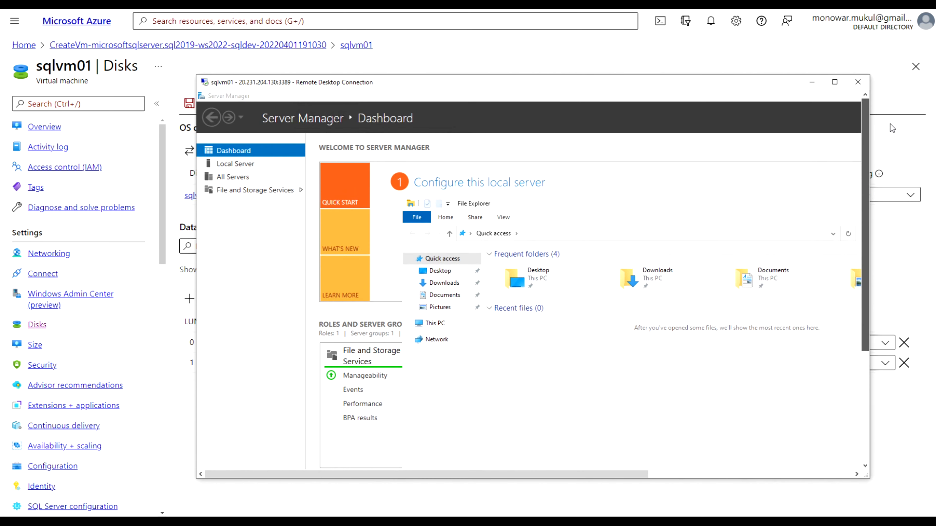
# Show File and Storage Services › Servers listing sqlvm01, and enlarge the remote window
pyautogui.click(239, 163)
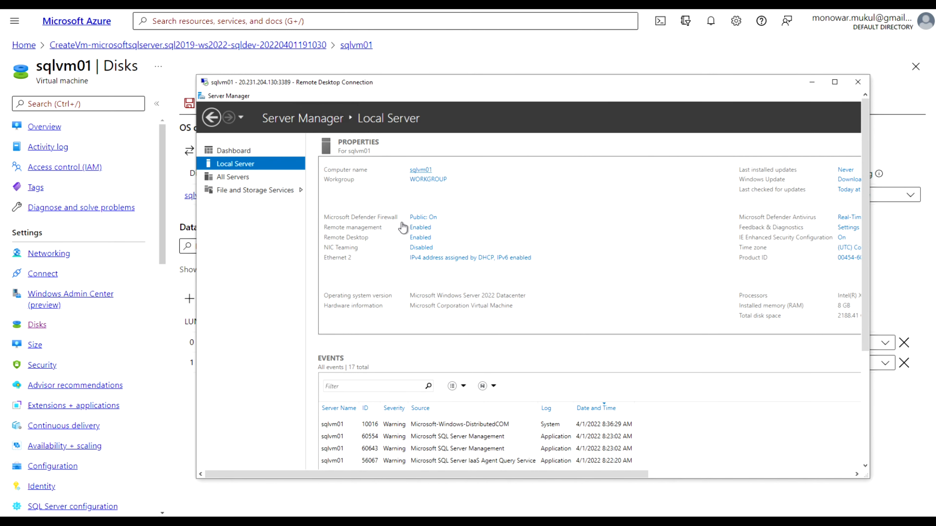
pyautogui.click(235, 177)
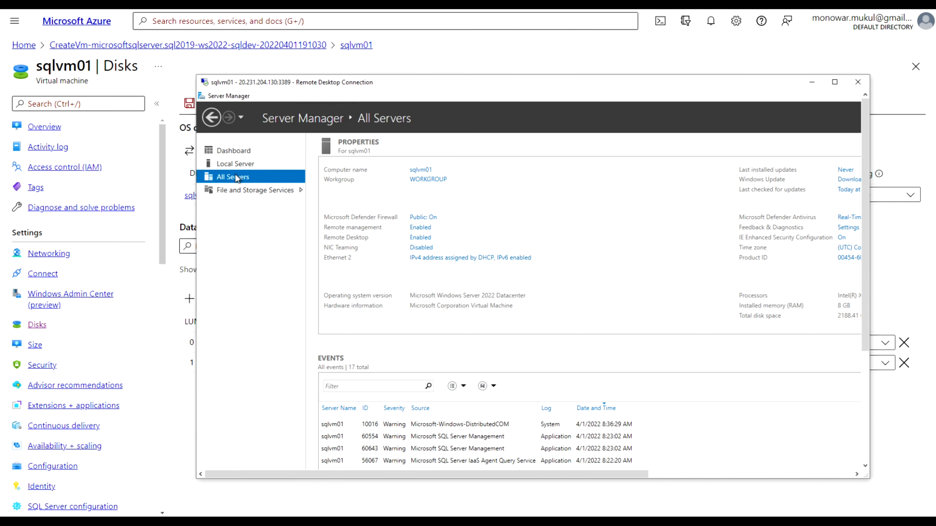
pyautogui.click(254, 192)
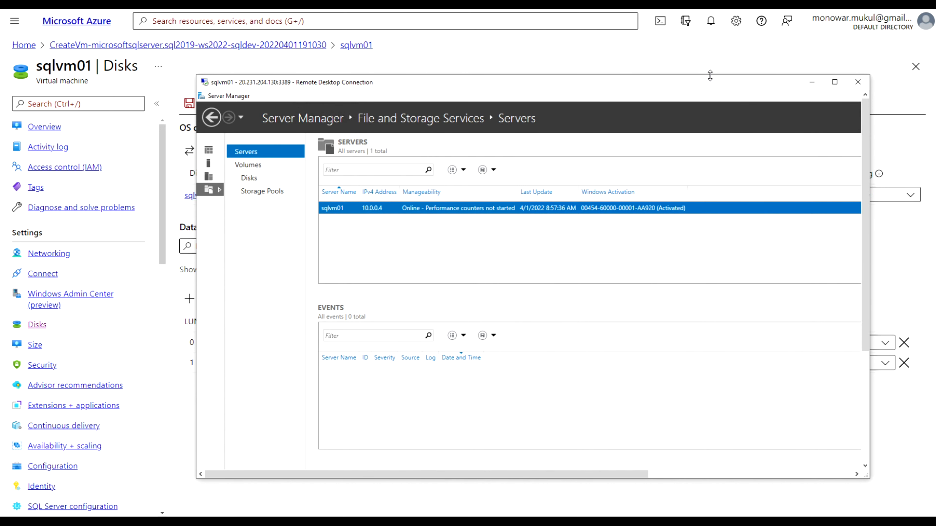
pyautogui.moveTo(711, 76); pyautogui.dragTo(711, 1)
pyautogui.moveTo(866, 202); pyautogui.dragTo(847, 405)
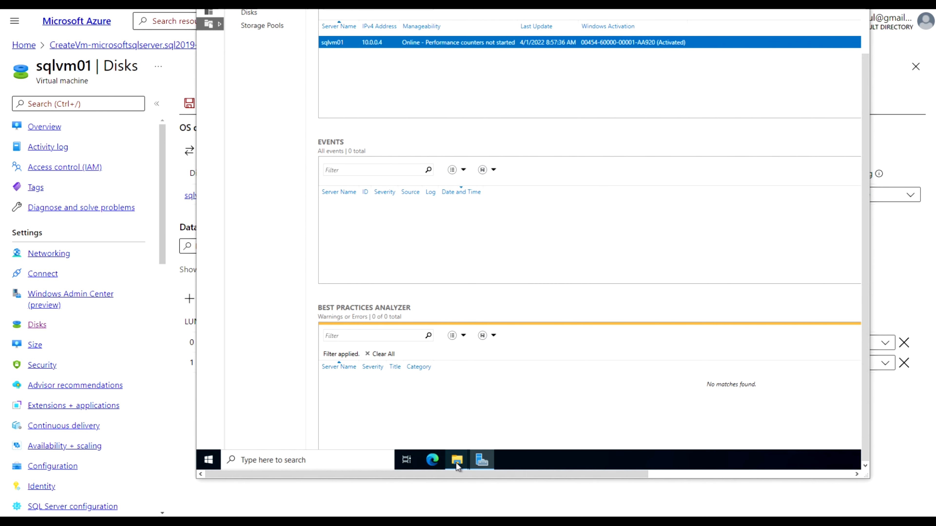
pyautogui.moveTo(458, 466)
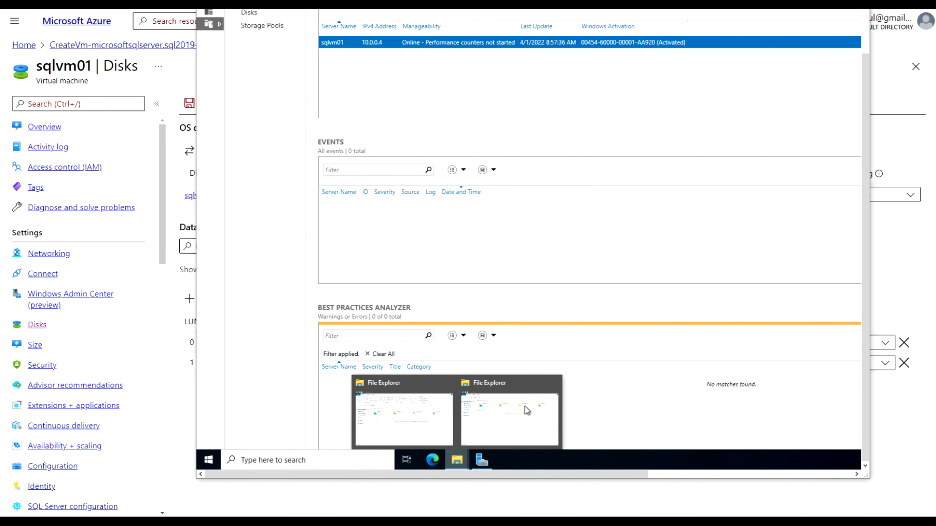
# Bring the second File Explorer window, This PC with drives C: through G:, forward
pyautogui.click(518, 410)
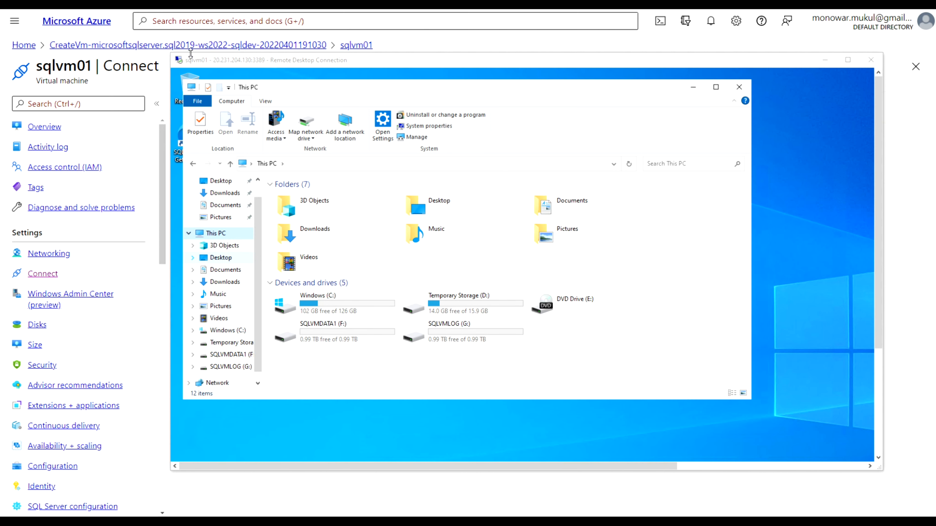
# Return to the Azure portal and go to sqlvm01's Disks page
pyautogui.click(153, 88)
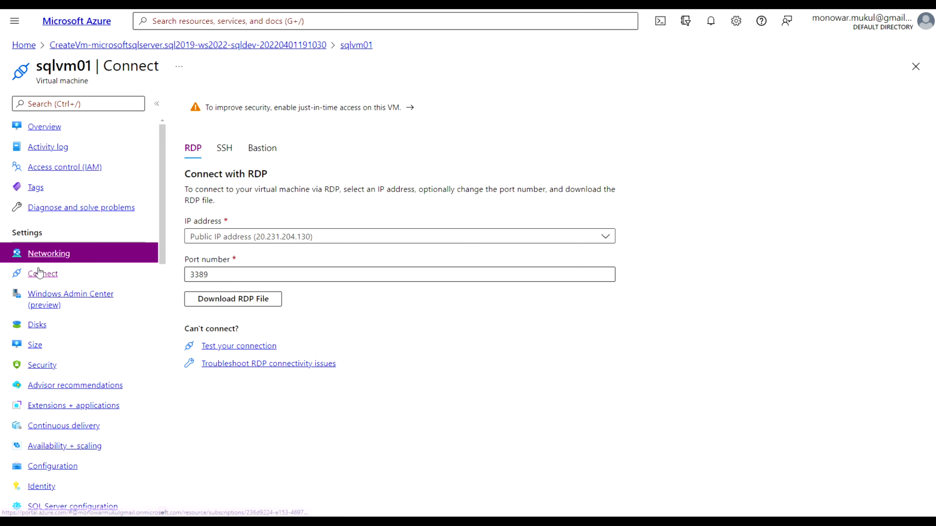
pyautogui.click(38, 324)
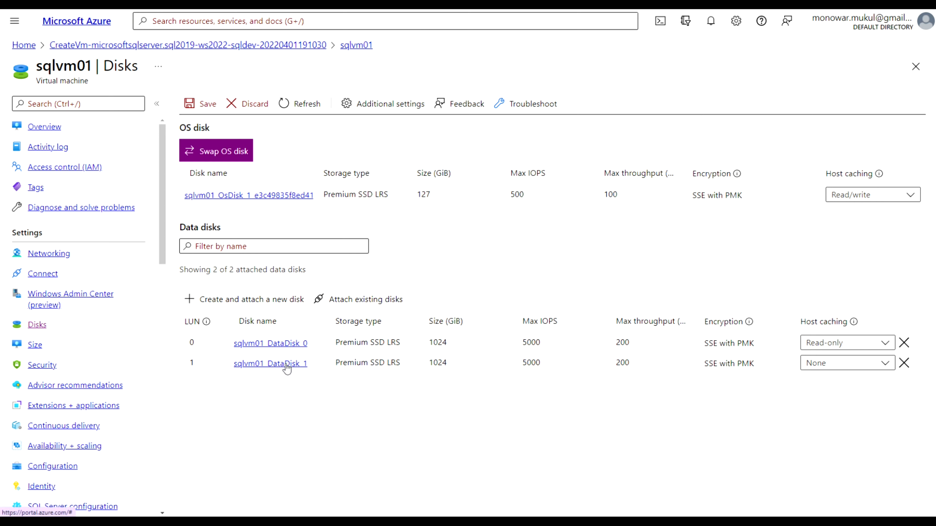
# Add and save data disk TESTDATADISK as a 100 GiB Standard SSD at LUN 2
pyautogui.click(252, 301)
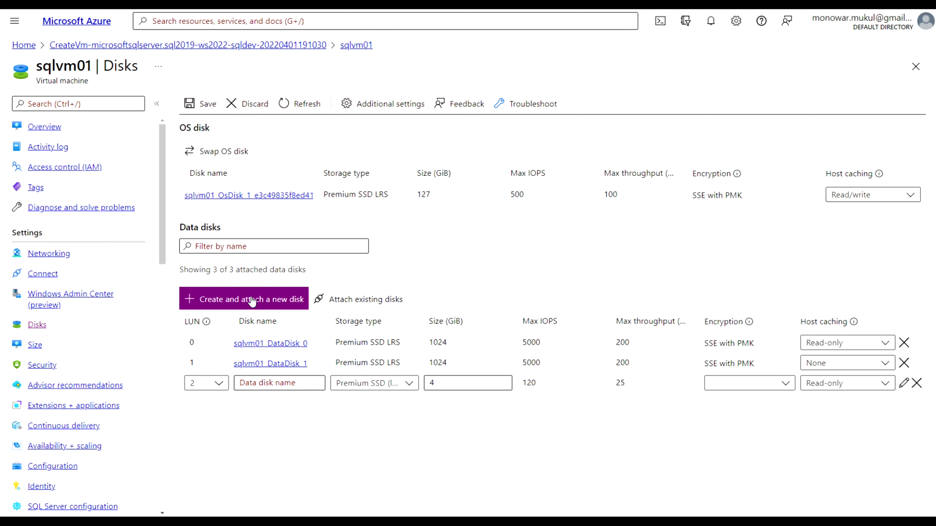
pyautogui.click(276, 383)
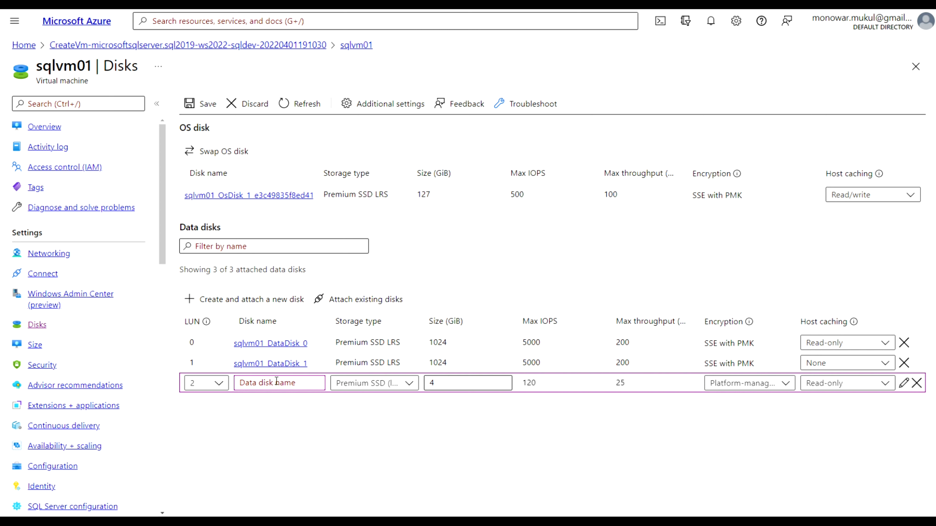
pyautogui.write('TESTDATADISK')
pyautogui.click(409, 383)
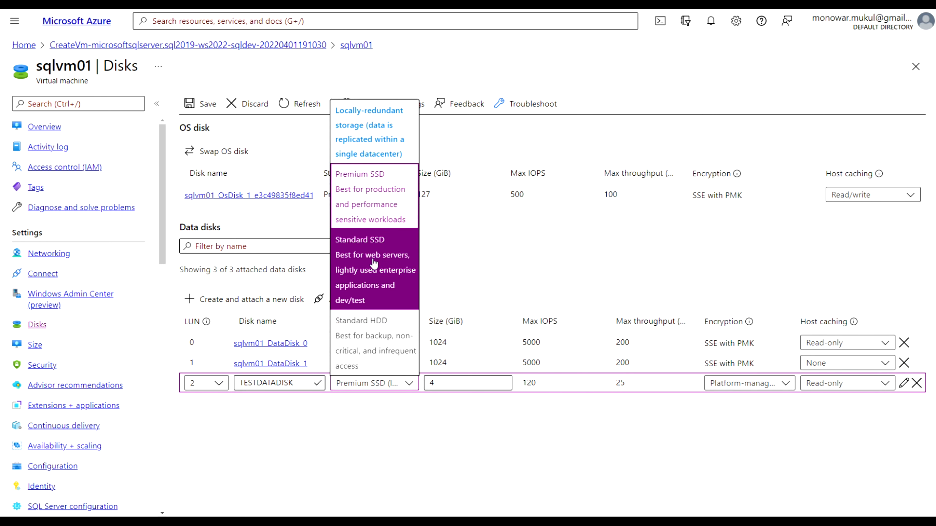
pyautogui.click(381, 258)
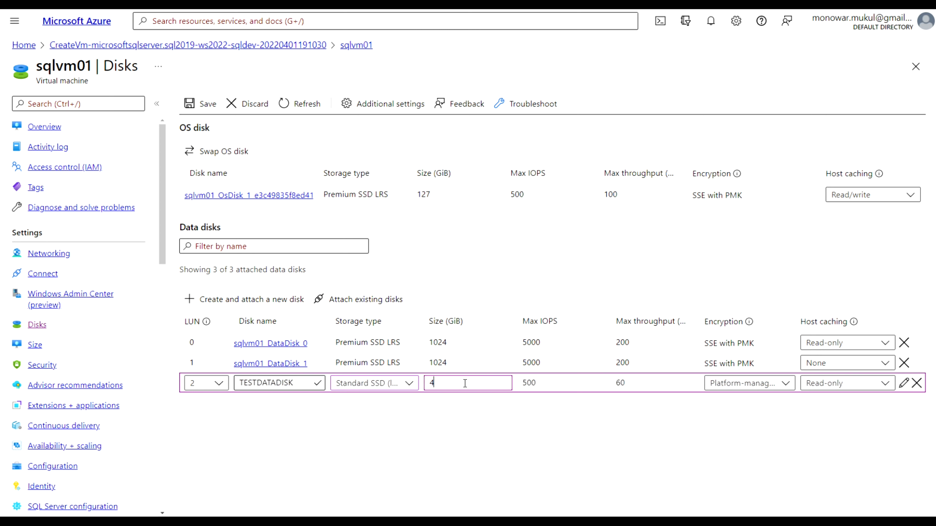
pyautogui.doubleClick(432, 383)
pyautogui.write('100')
pyautogui.click(204, 109)
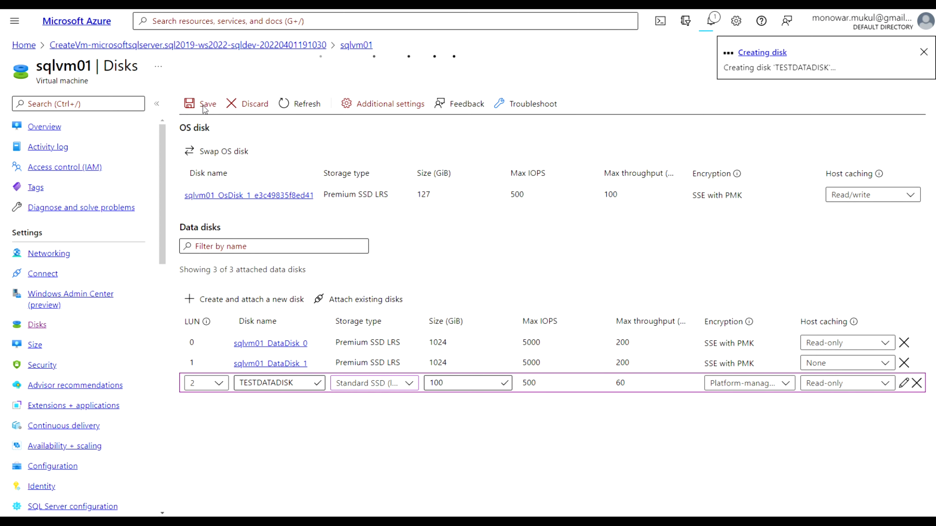
# Confirm in notifications that TESTDATADISK was created and sqlvm01 updated, then return to the remote session
pyautogui.click(764, 54)
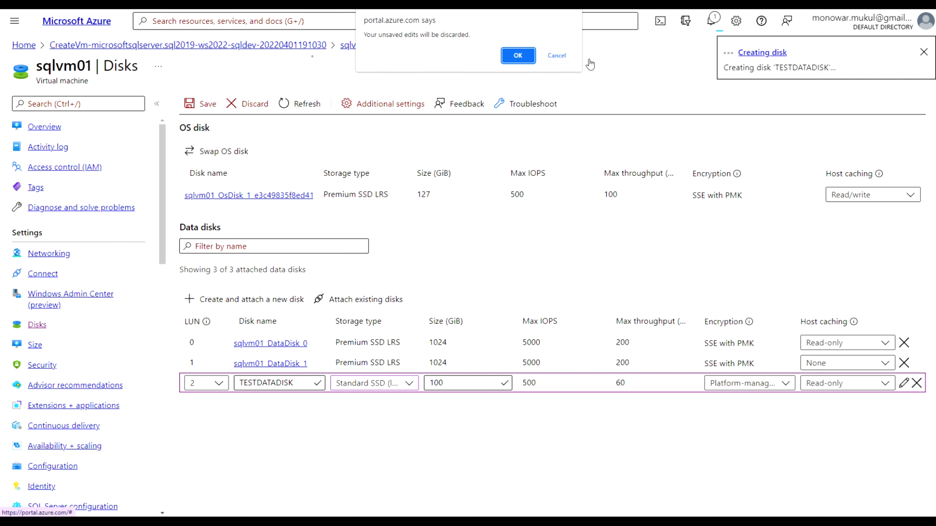
pyautogui.click(557, 57)
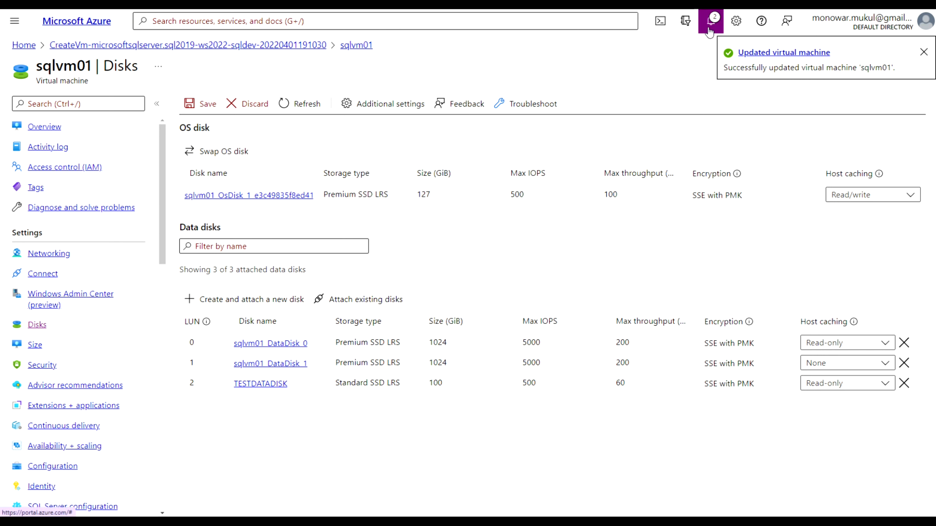
pyautogui.click(710, 20)
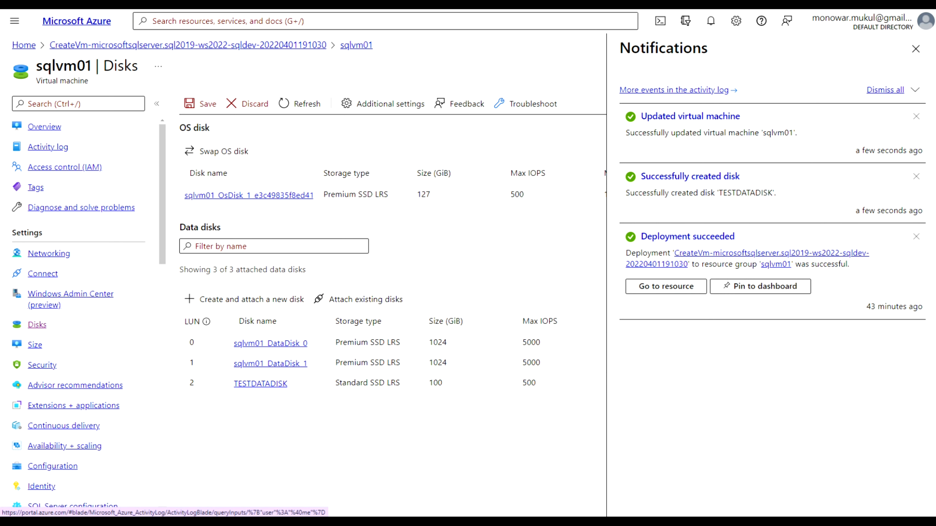
pyautogui.hotkey('alt', 'Tab')
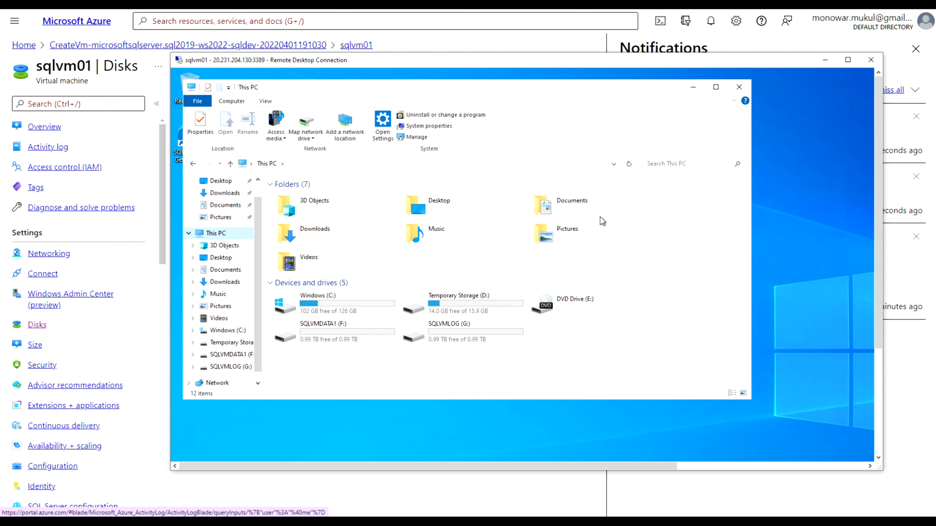
# Refresh the VM's This PC view, which still lists only drives C: through G:
pyautogui.click(628, 165)
pyautogui.moveTo(517, 94); pyautogui.dragTo(561, 93)
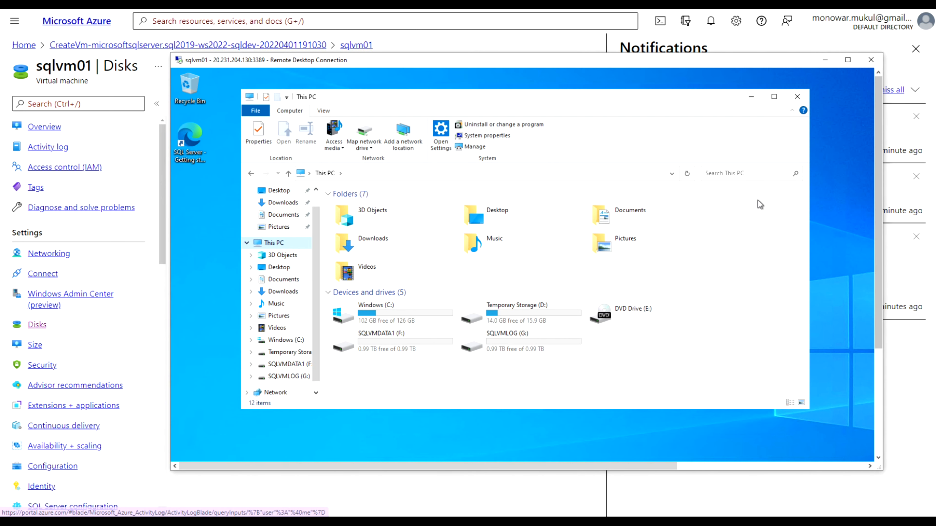
pyautogui.moveTo(881, 299); pyautogui.dragTo(870, 415)
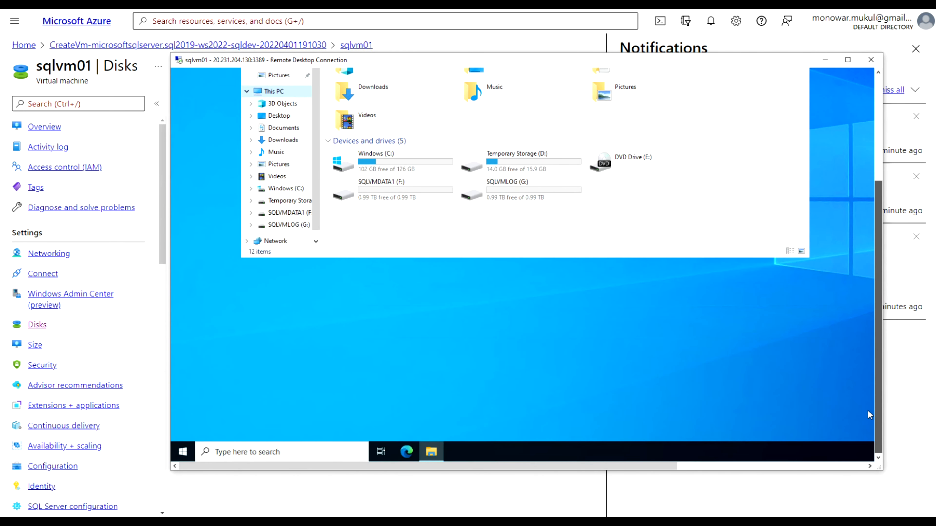
pyautogui.rightClick(185, 457)
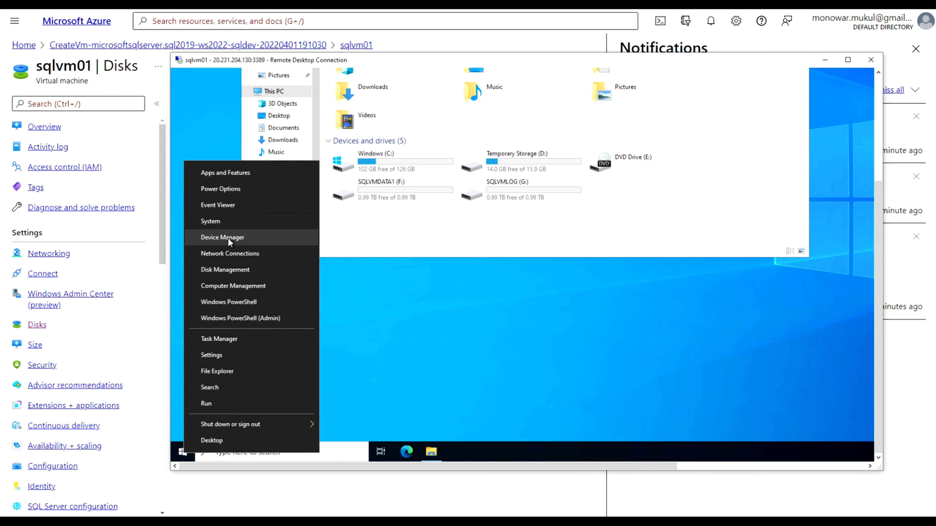
# In Disk Management, initialize Disk 6 as GPT and select its 99.98 GB unallocated space
pyautogui.click(223, 270)
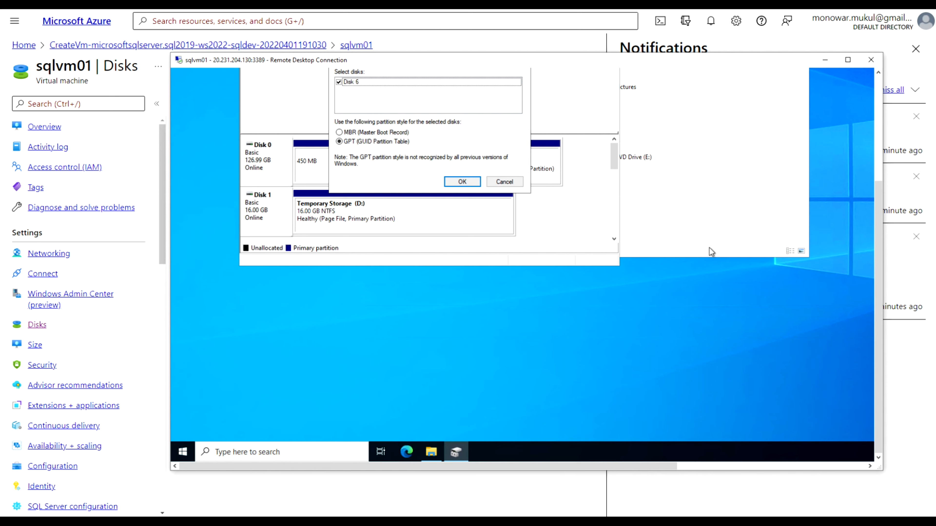
pyautogui.moveTo(878, 192); pyautogui.dragTo(879, 103)
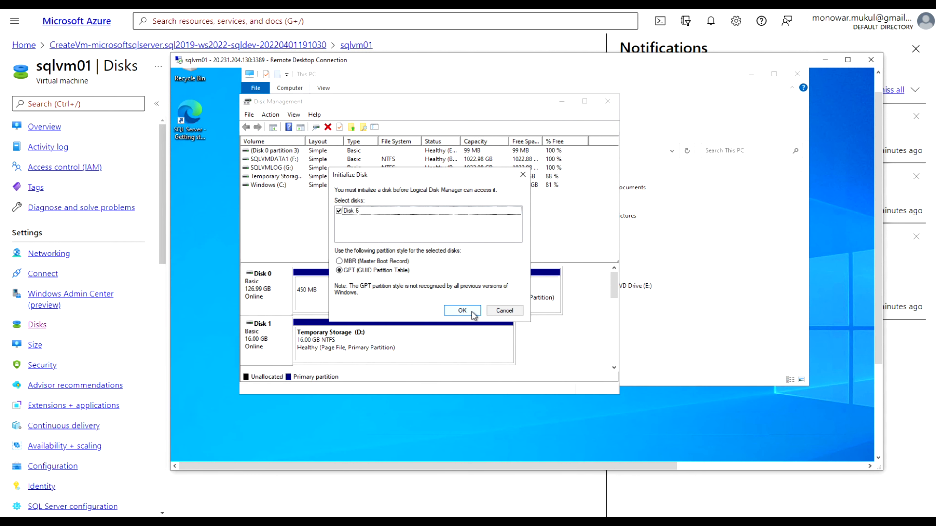
pyautogui.click(463, 310)
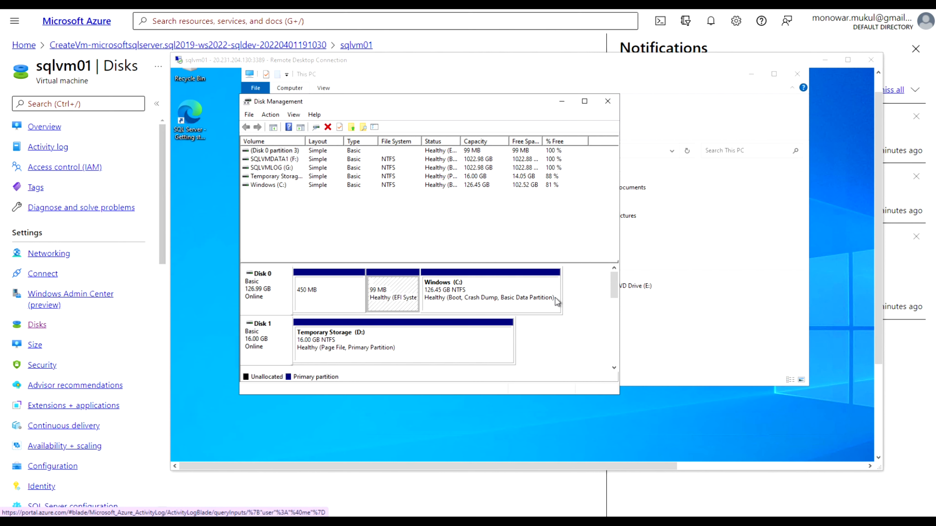
pyautogui.click(617, 309)
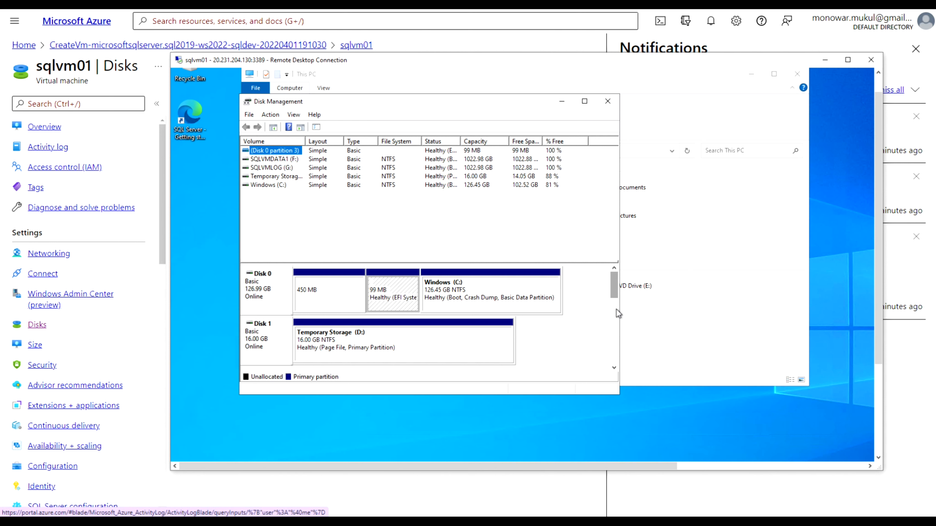
pyautogui.scroll(-1, 614, 356)
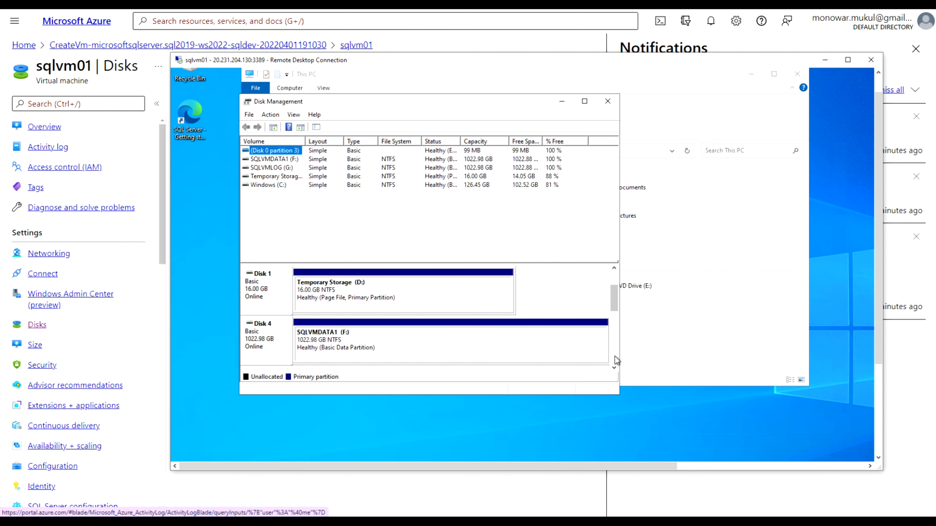
pyautogui.scroll(-2, 616, 362)
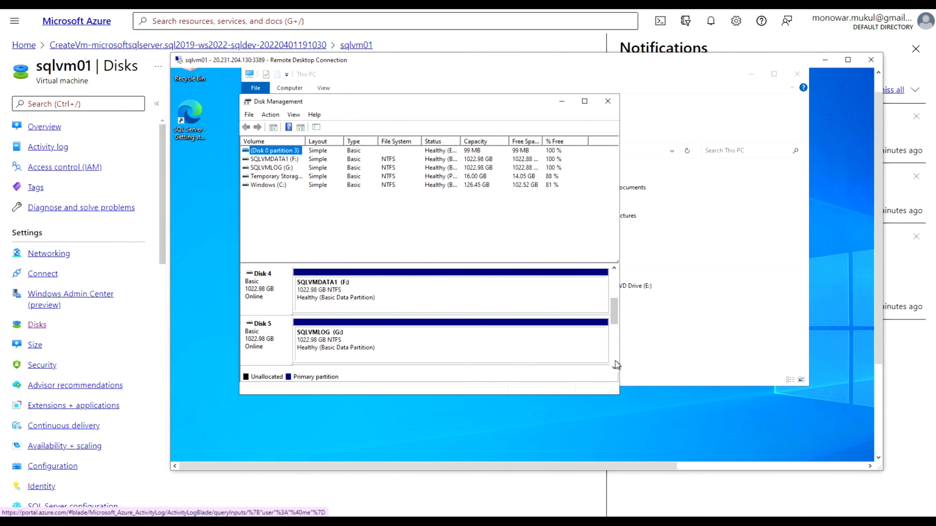
pyautogui.scroll(-1, 615, 361)
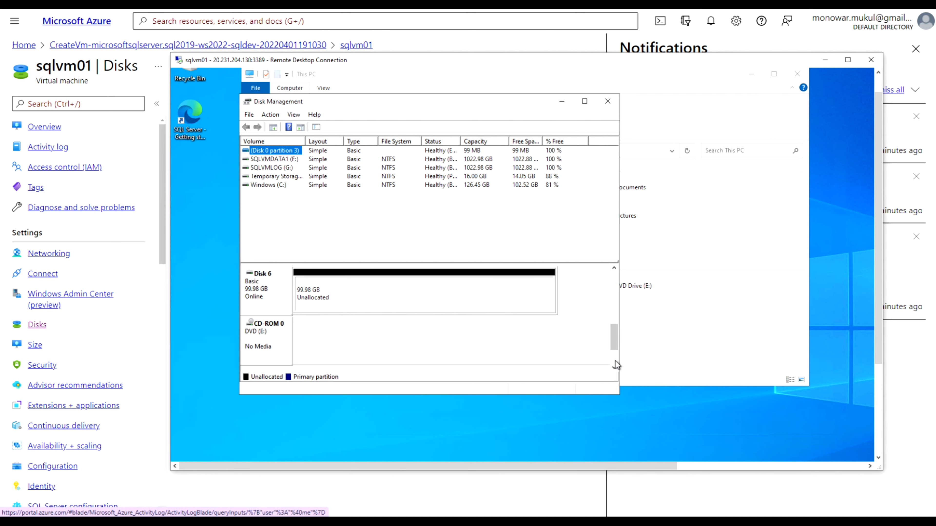
pyautogui.click(386, 303)
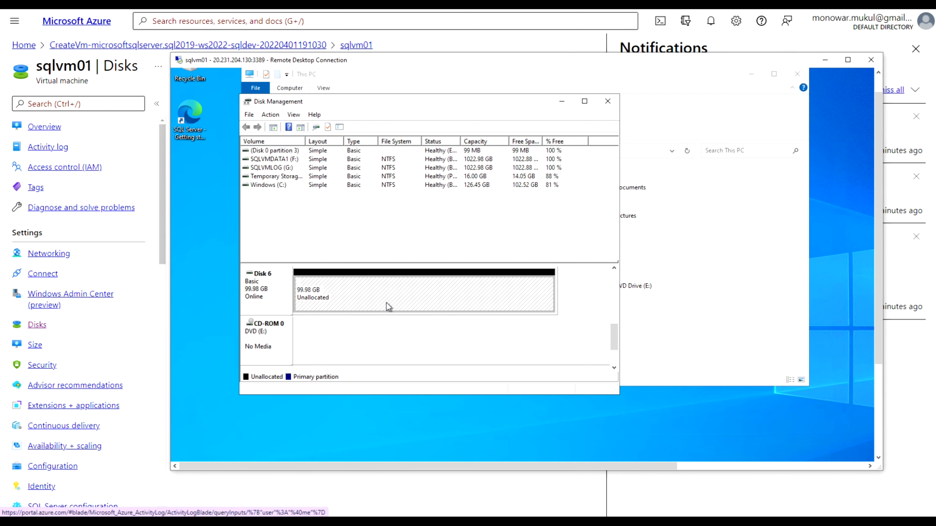
# Start a new simple volume on Disk 6 using the full 102382 MB and drive letter O
pyautogui.rightClick(386, 303)
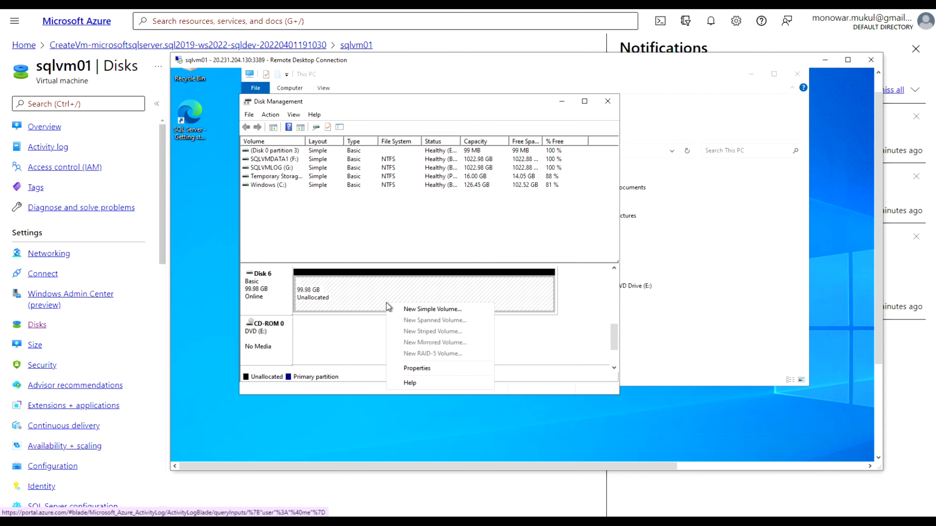
pyautogui.click(413, 309)
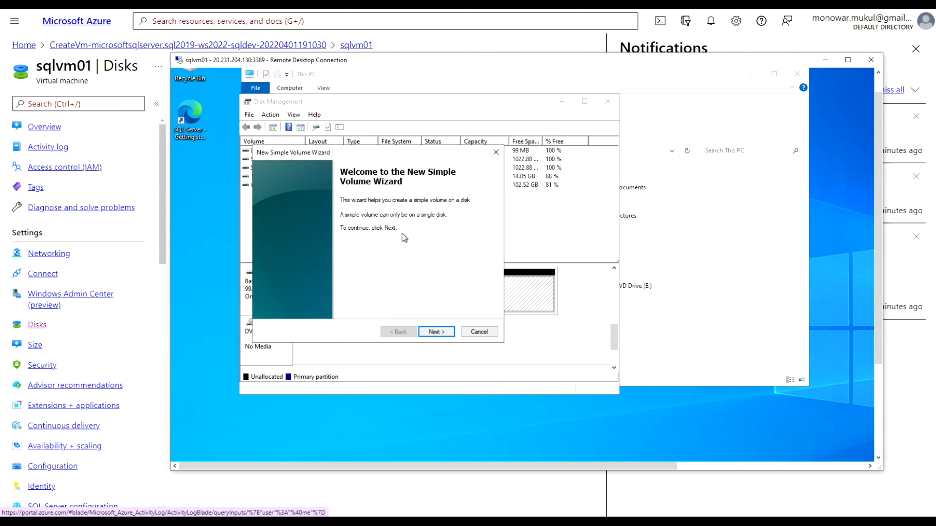
pyautogui.click(435, 331)
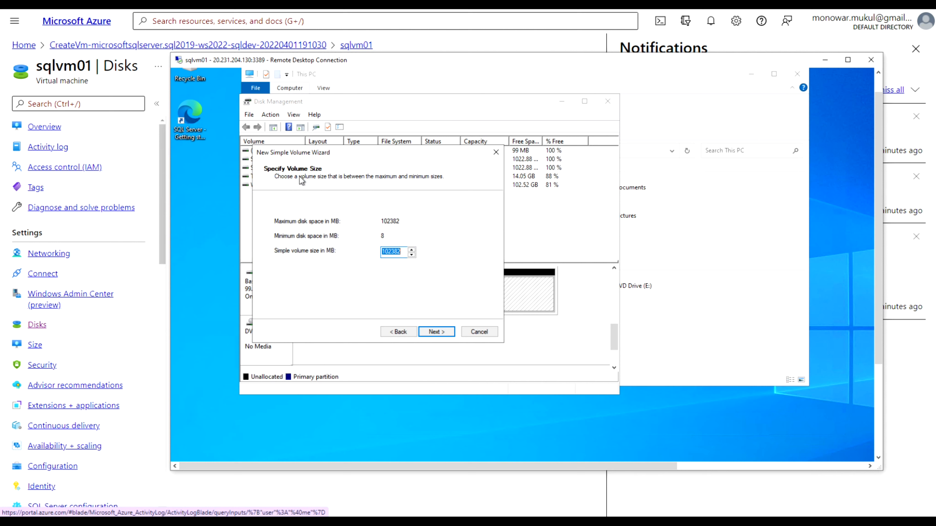
pyautogui.click(441, 333)
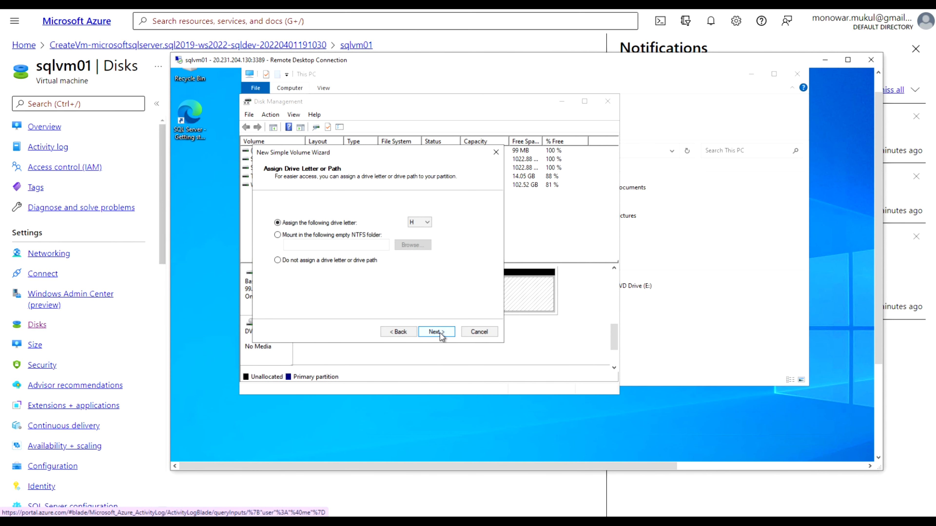
pyautogui.click(427, 222)
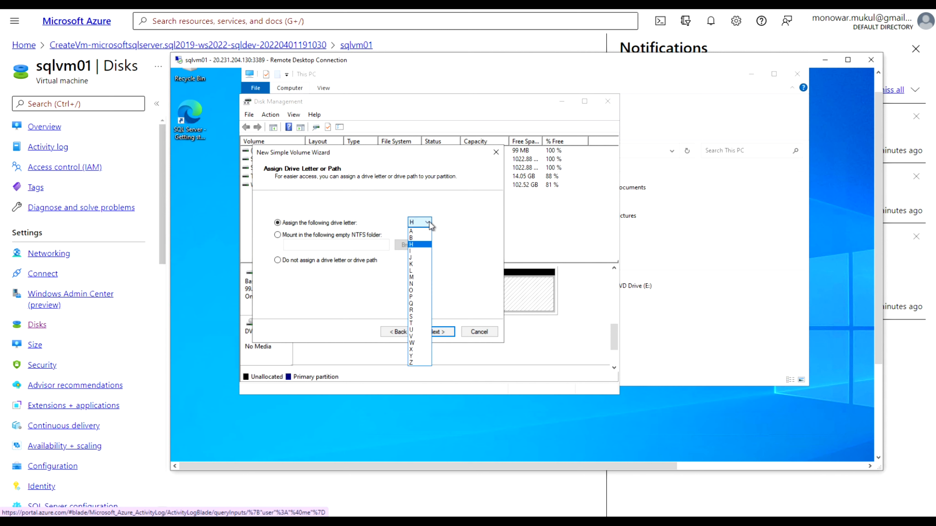
pyautogui.click(416, 291)
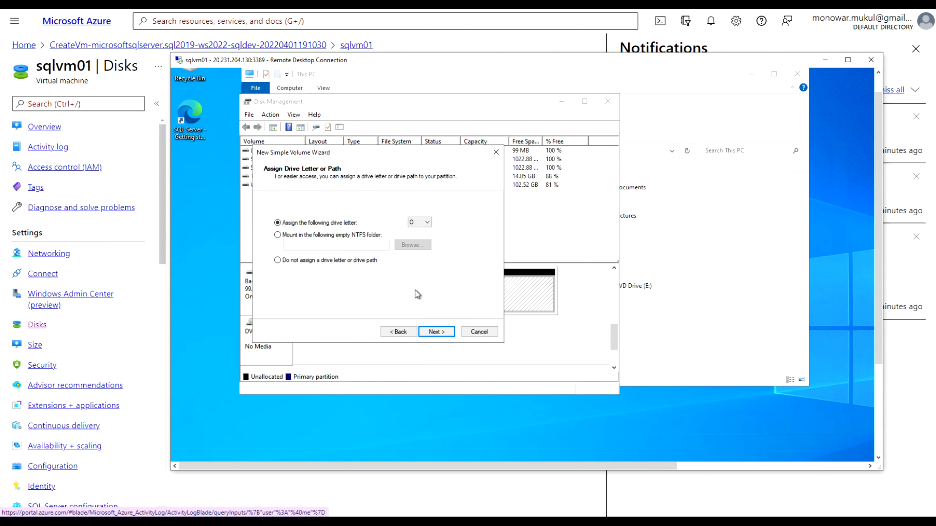
# Format the volume NTFS with label Kachu and finish the wizard
pyautogui.click(437, 331)
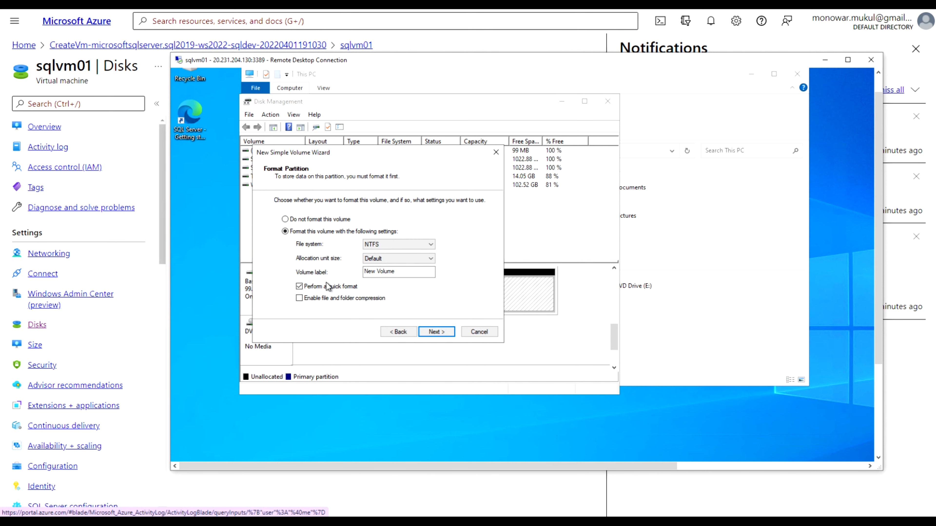
pyautogui.moveTo(396, 271); pyautogui.dragTo(364, 272)
pyautogui.write('Kachu')
pyautogui.click(438, 333)
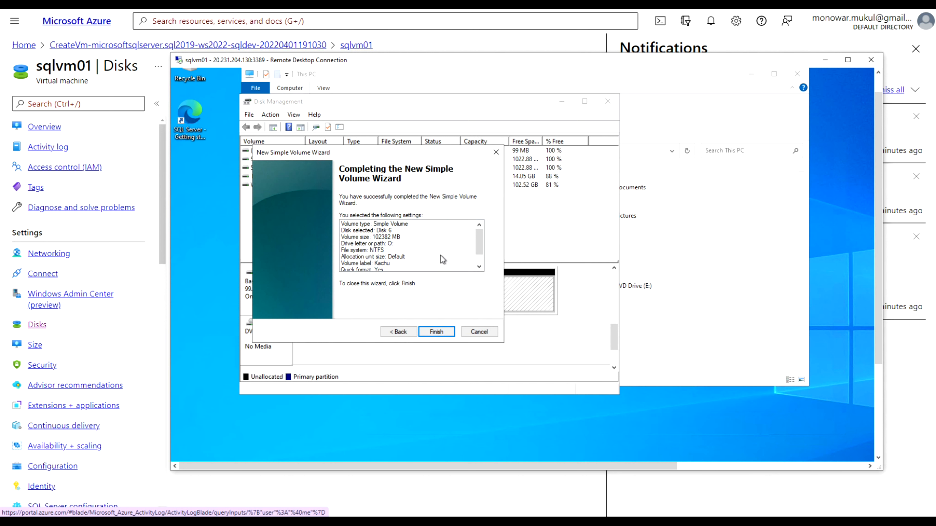
pyautogui.click(478, 268)
pyautogui.click(479, 268)
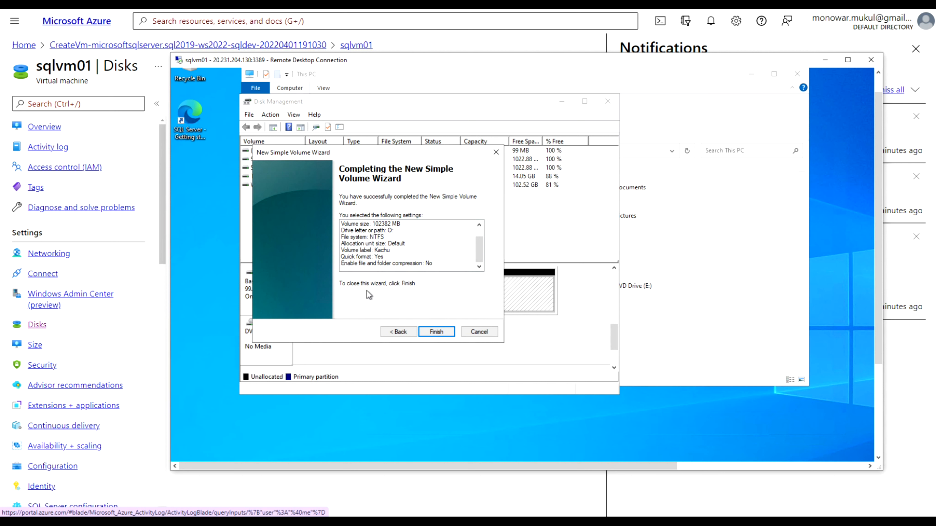
pyautogui.click(435, 331)
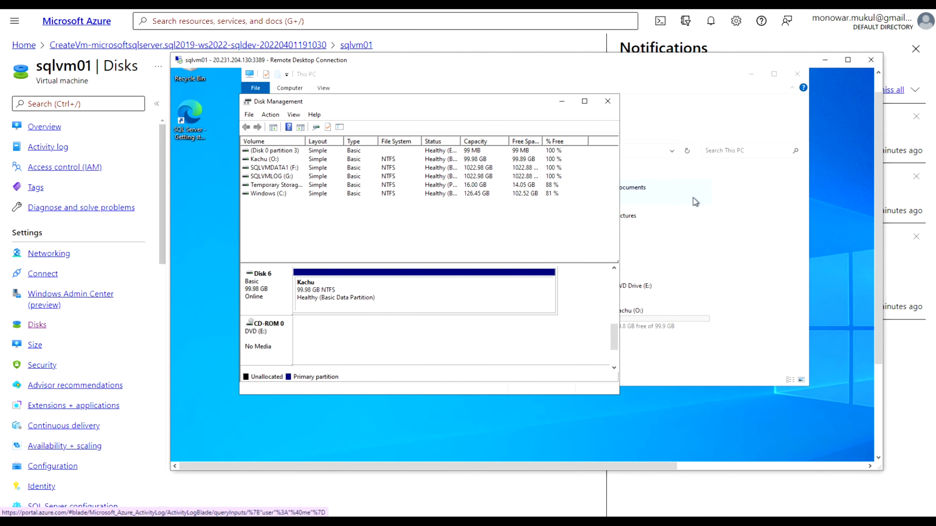
# Check This PC shows Kachu (O:) with 99.8 GB free of 99.9 GB
pyautogui.click(734, 117)
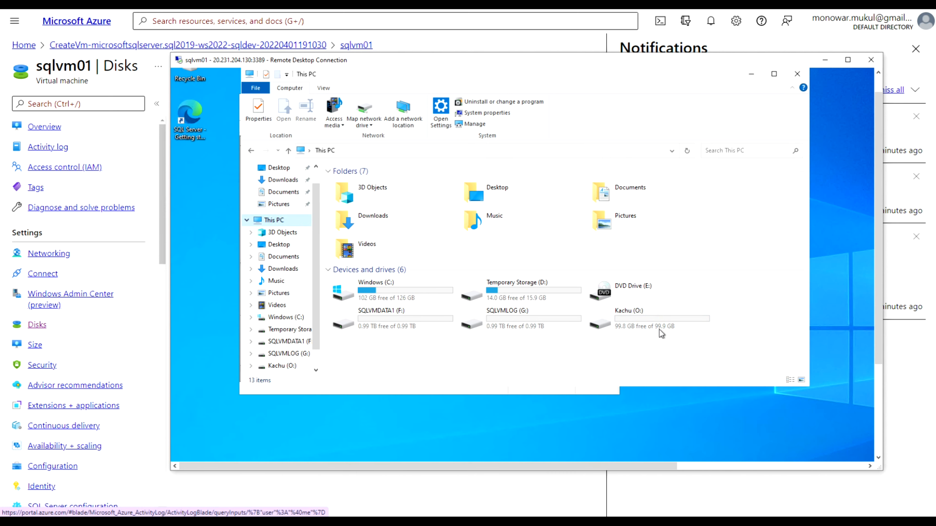
pyautogui.moveTo(666, 327)
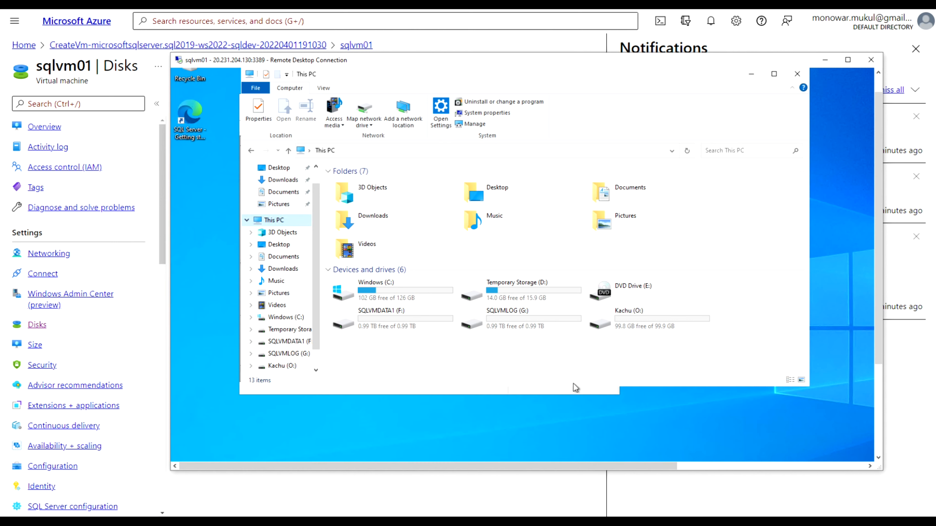
pyautogui.moveTo(881, 324); pyautogui.dragTo(878, 442)
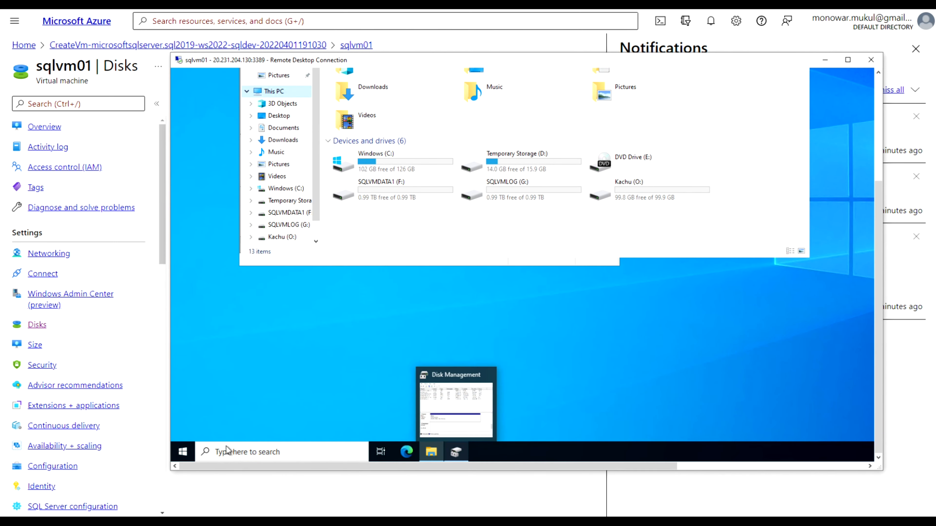
pyautogui.click(181, 455)
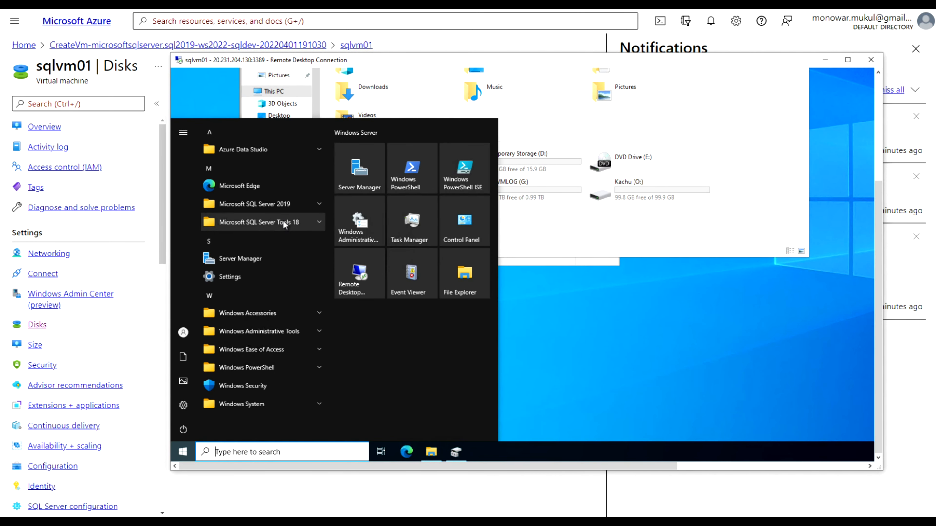
# Launch SSMS from Microsoft SQL Server Tools 18 and connect to sqlvm01 using Windows Authentication
pyautogui.click(283, 221)
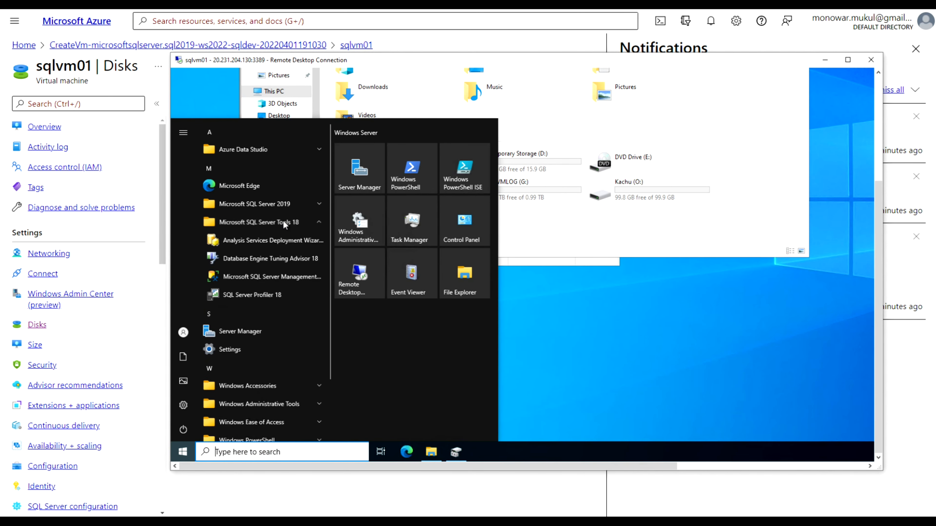
pyautogui.click(278, 276)
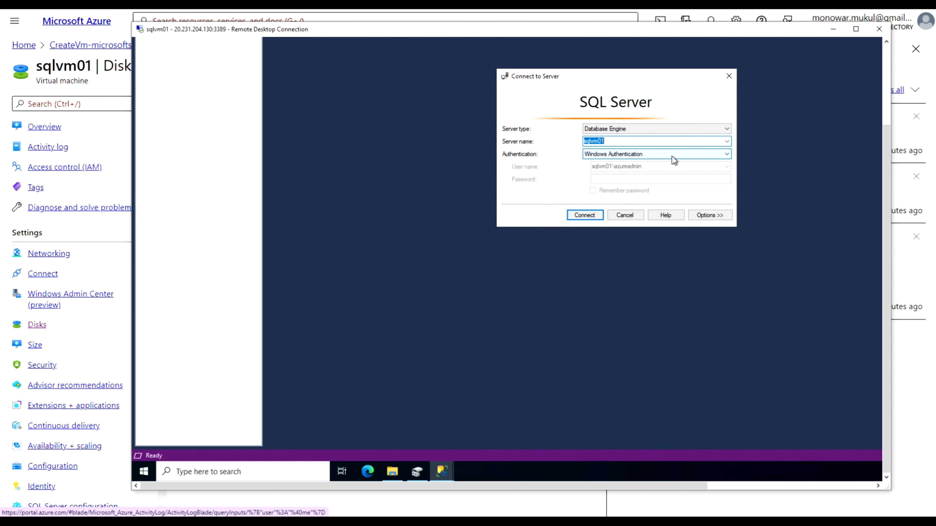
pyautogui.click(585, 216)
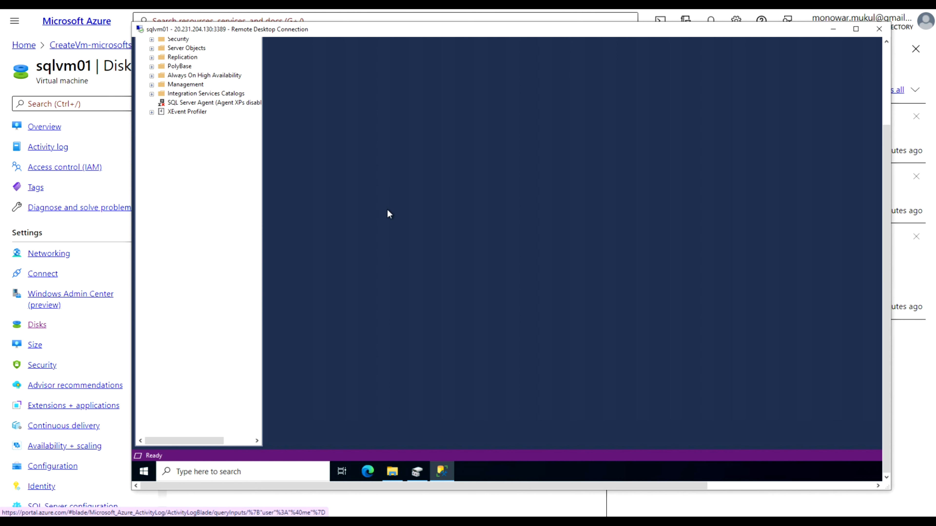
pyautogui.moveTo(885, 173); pyautogui.dragTo(885, 93)
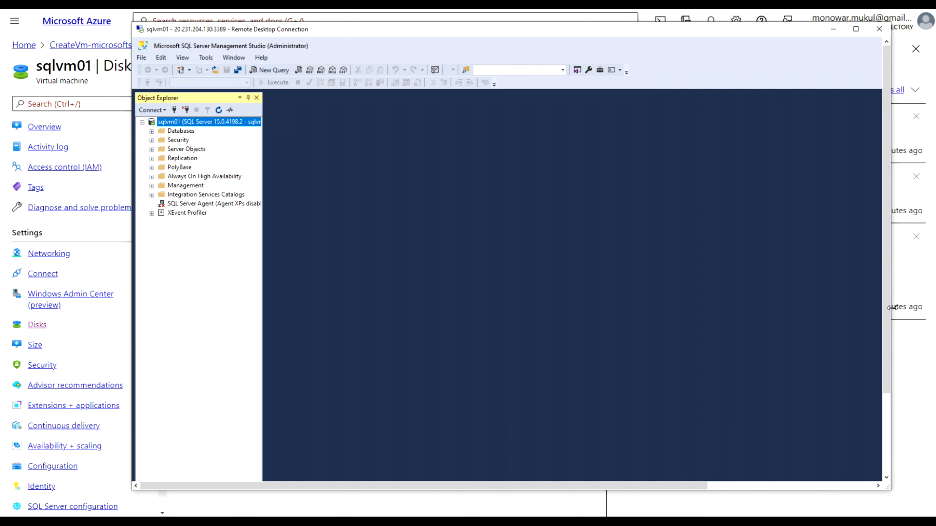
pyautogui.moveTo(889, 357); pyautogui.dragTo(877, 472)
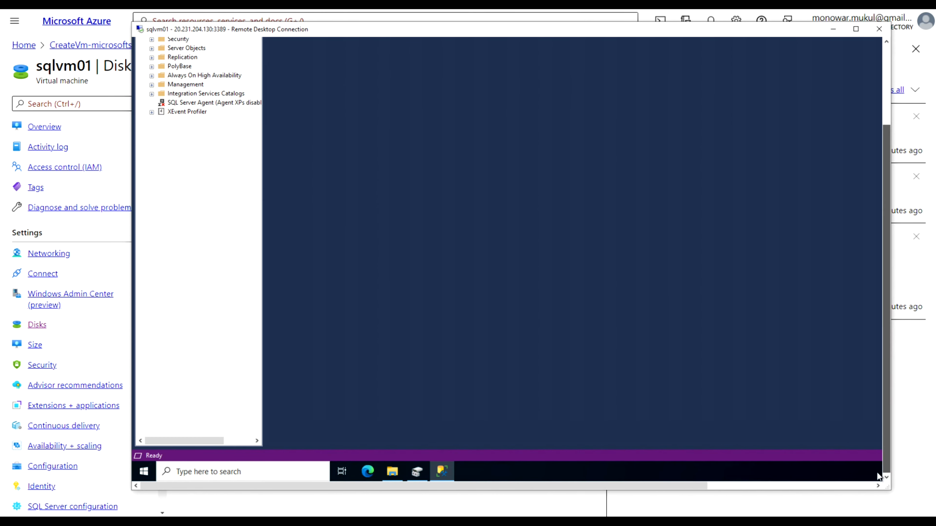
# Make a new empty folder named 'Testdata' at the root of the Kachu (O:) drive
pyautogui.click(392, 471)
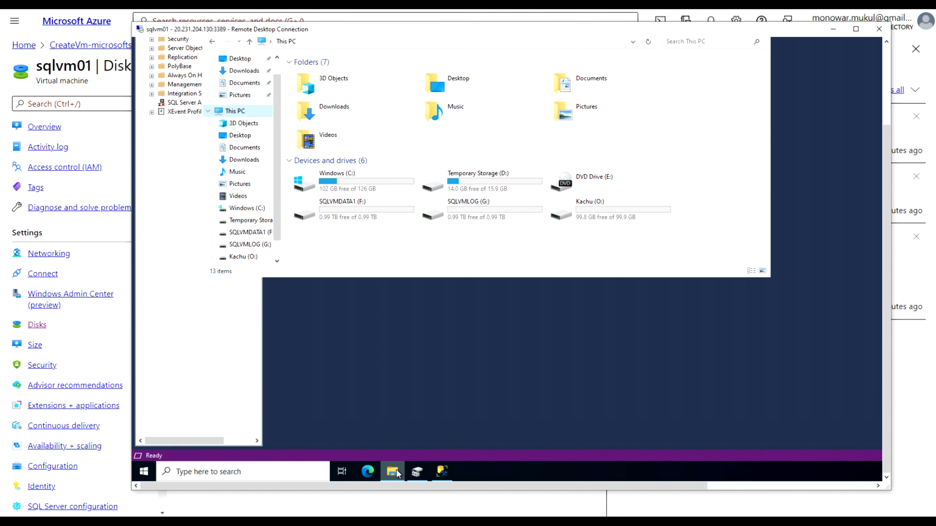
pyautogui.doubleClick(608, 206)
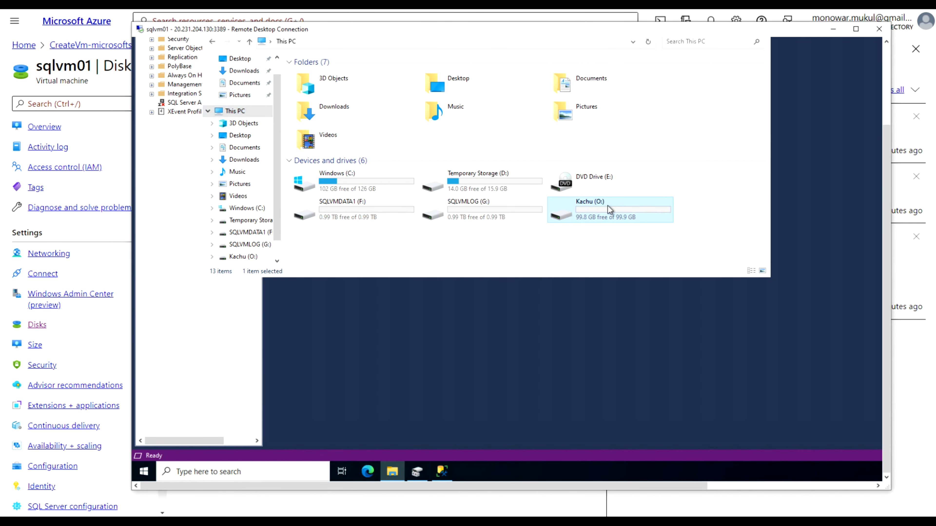
pyautogui.rightClick(396, 149)
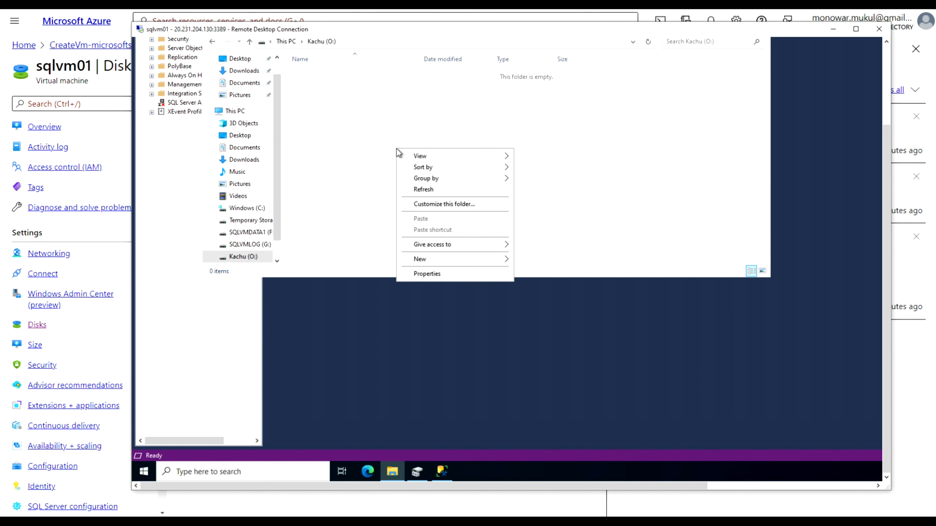
pyautogui.moveTo(461, 257)
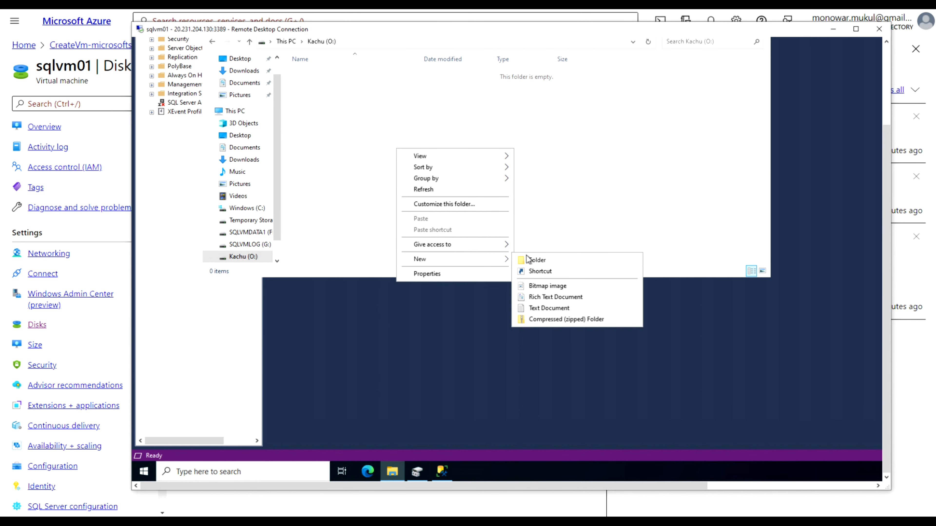
pyautogui.click(537, 259)
pyautogui.write('Test')
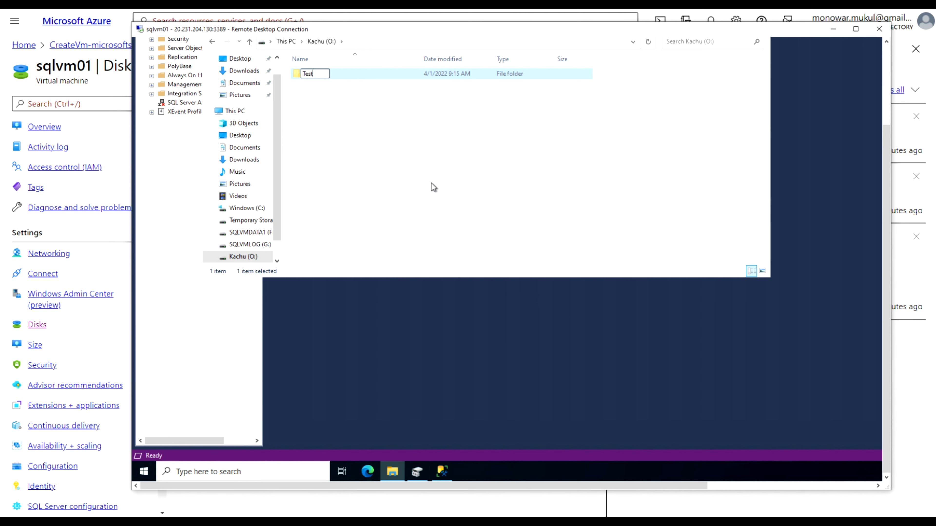
pyautogui.write('data')
pyautogui.click(408, 167)
pyautogui.click(474, 315)
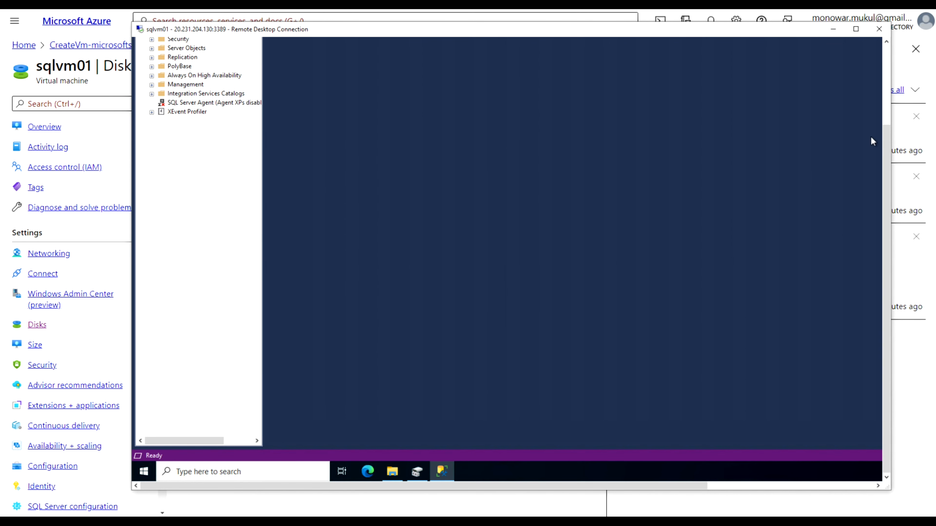
# Start a new database under the server's Databases node and name it 'eaymd'
pyautogui.moveTo(886, 137); pyautogui.dragTo(881, 46)
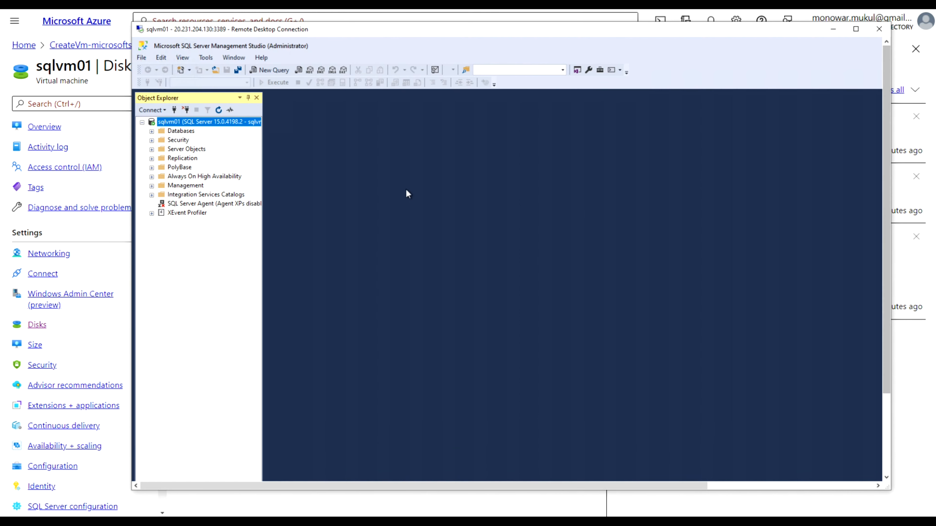
pyautogui.click(186, 131)
pyautogui.rightClick(188, 134)
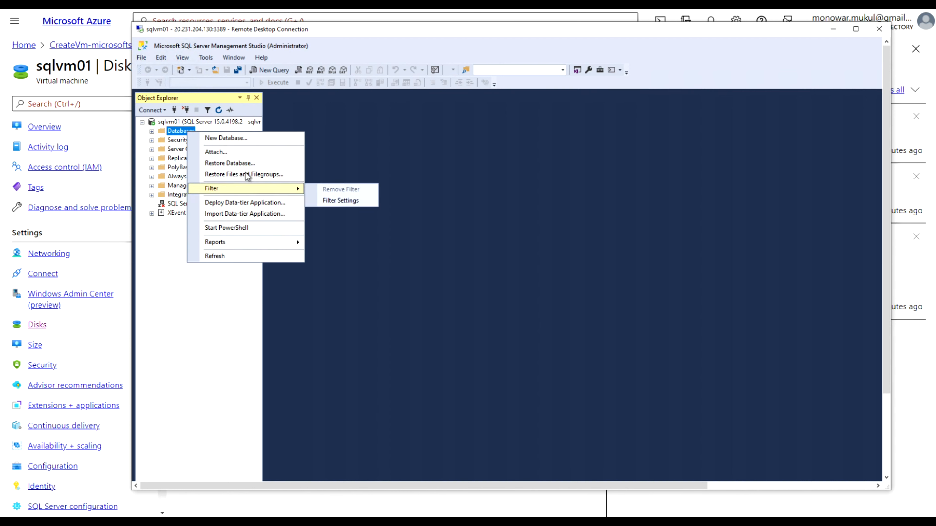
pyautogui.click(230, 138)
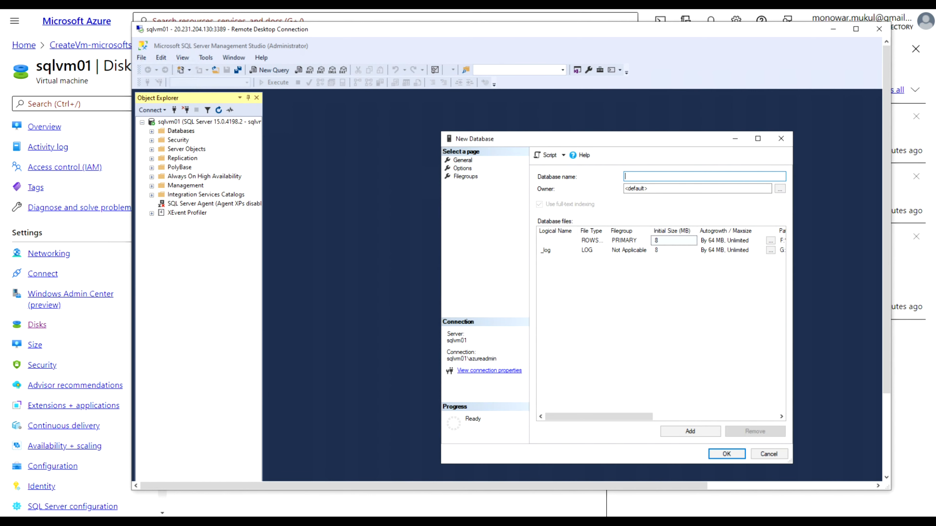
pyautogui.write('eaymd')
# Widen the New Database dialog to show file paths and edit the eaymd data file's Path
pyautogui.moveTo(442, 280); pyautogui.dragTo(305, 279)
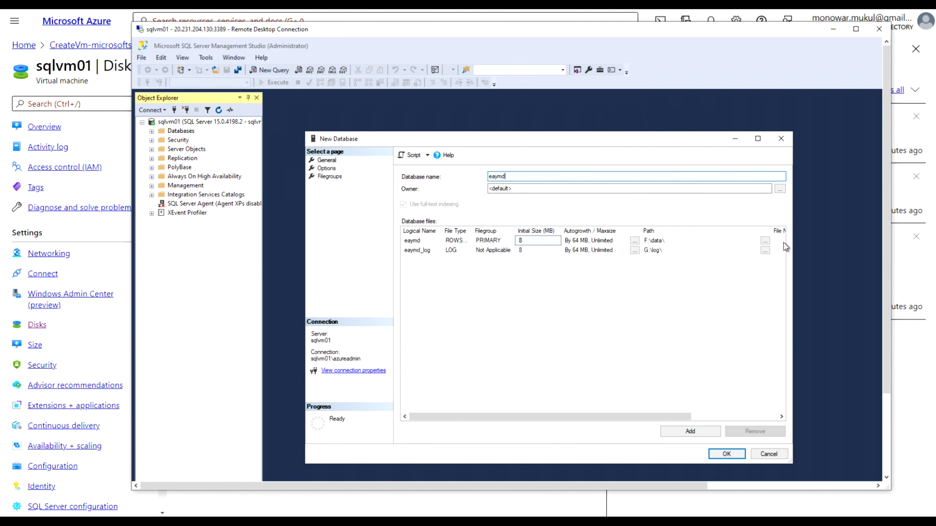
pyautogui.moveTo(792, 243); pyautogui.dragTo(853, 236)
pyautogui.click(809, 418)
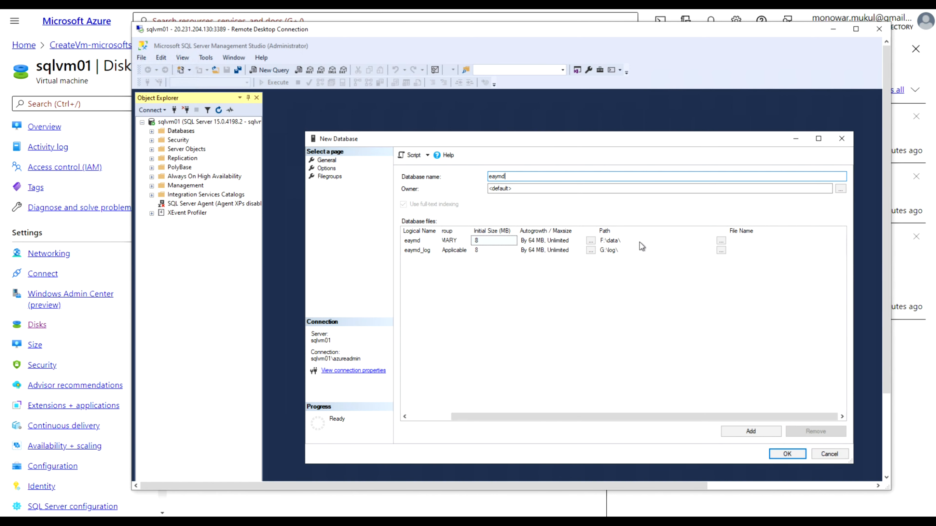
pyautogui.click(630, 242)
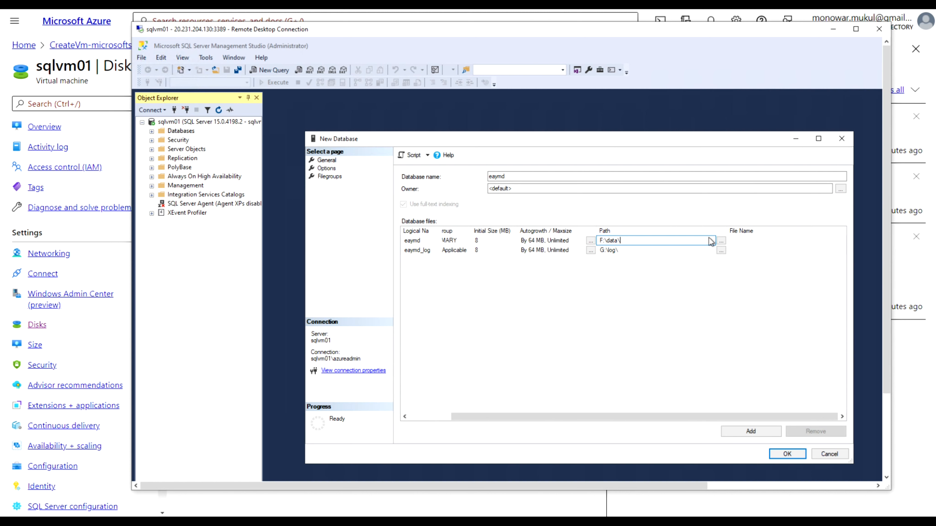
# Set the eaymd data file location to O:\Testdata and create the database
pyautogui.click(721, 241)
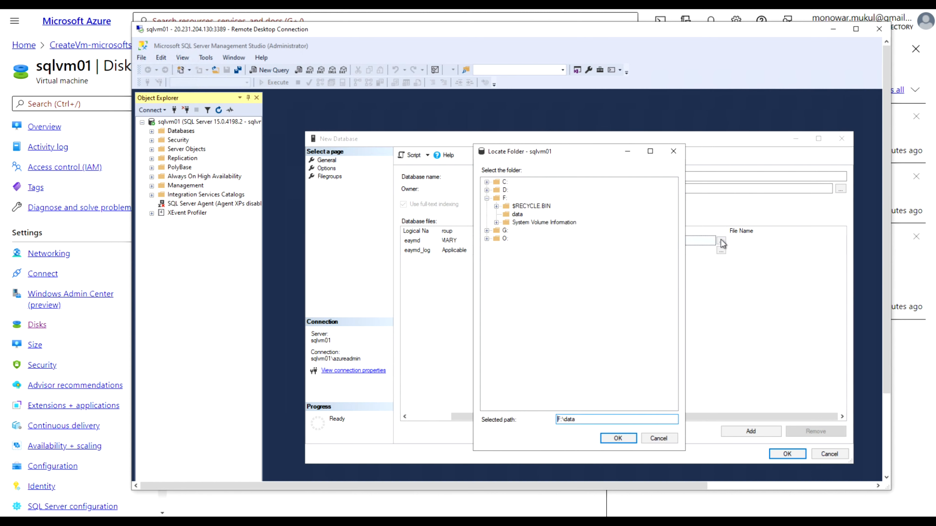
pyautogui.click(486, 239)
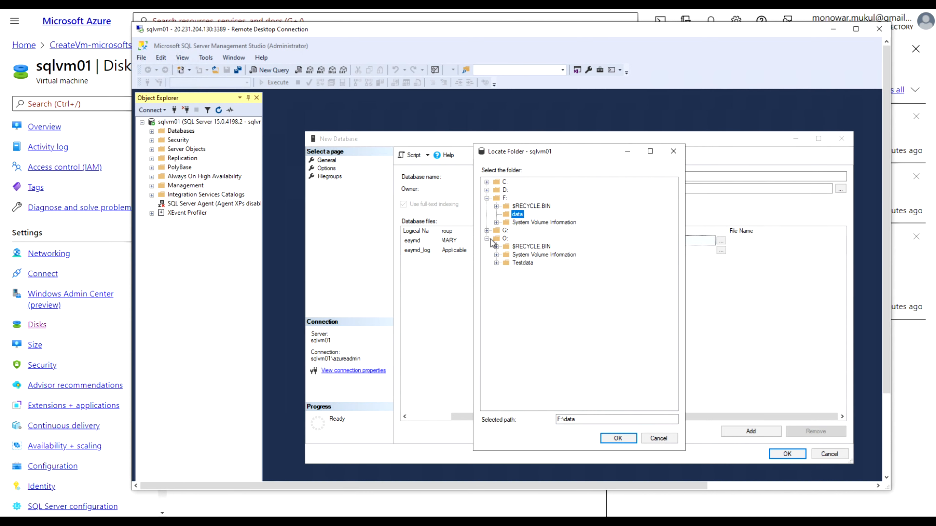
pyautogui.click(523, 263)
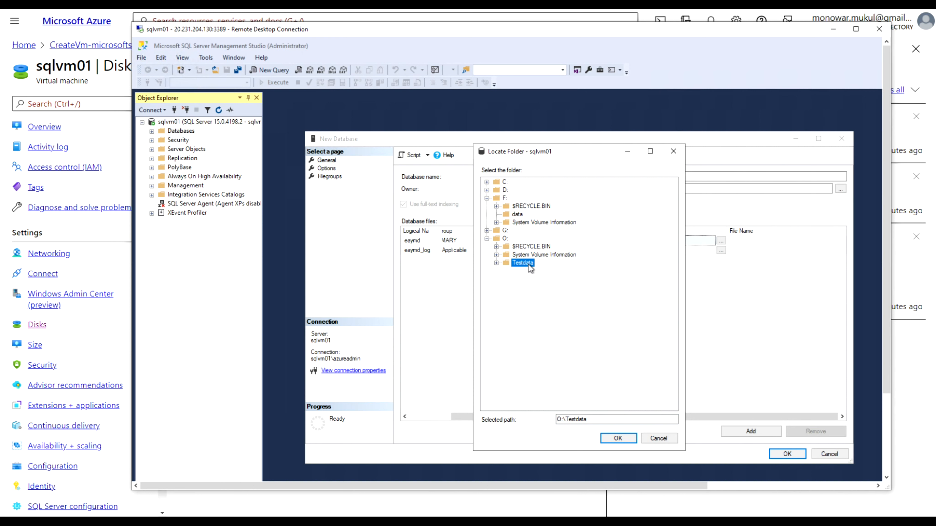
pyautogui.click(618, 439)
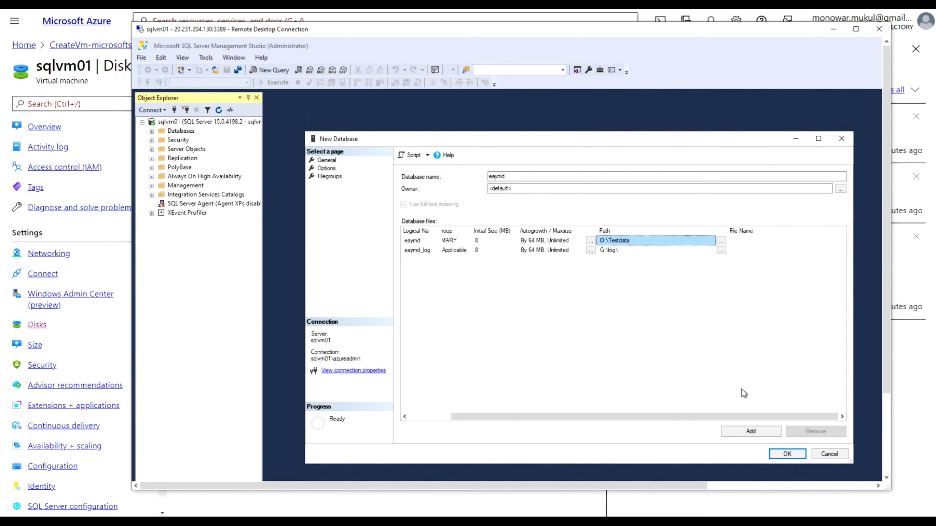
pyautogui.click(759, 450)
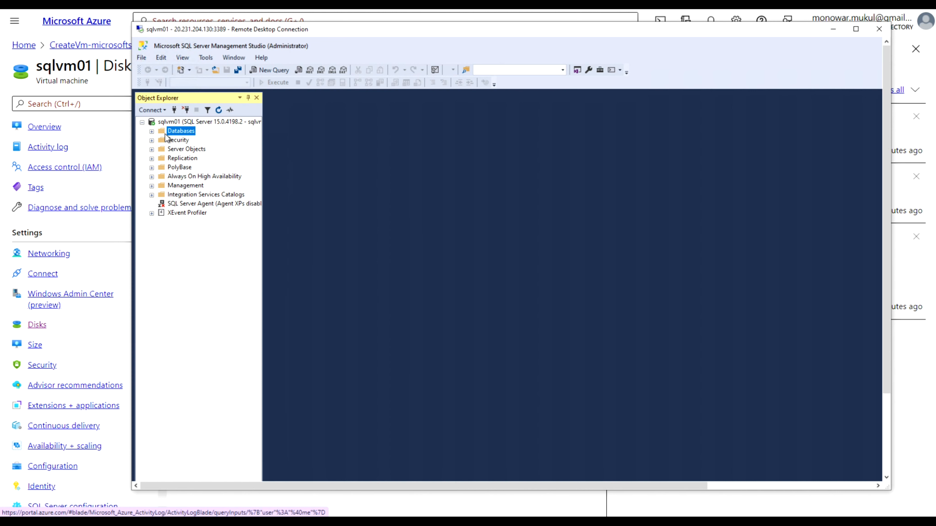
# Expand Databases and the eaymd database in Object Explorer to show its folders
pyautogui.click(152, 132)
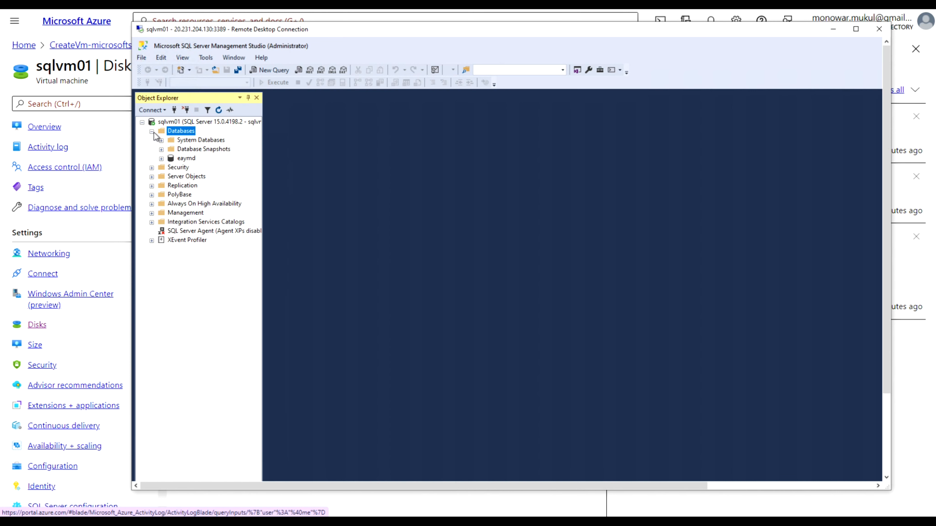
pyautogui.click(162, 159)
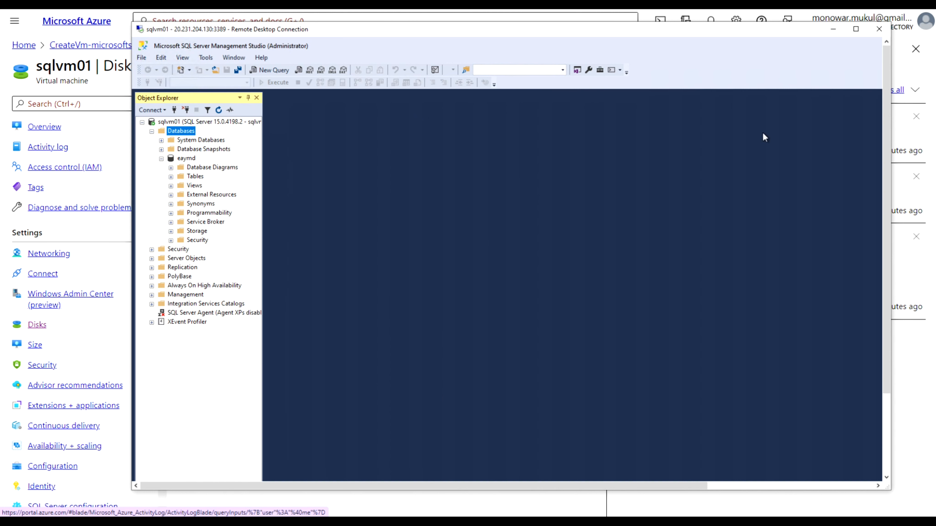
pyautogui.moveTo(889, 95); pyautogui.dragTo(866, 264)
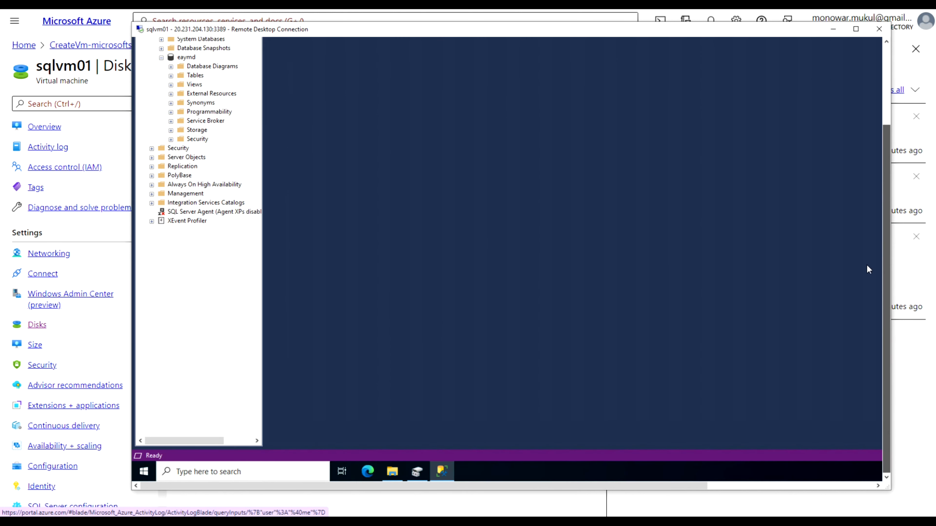
pyautogui.click(394, 472)
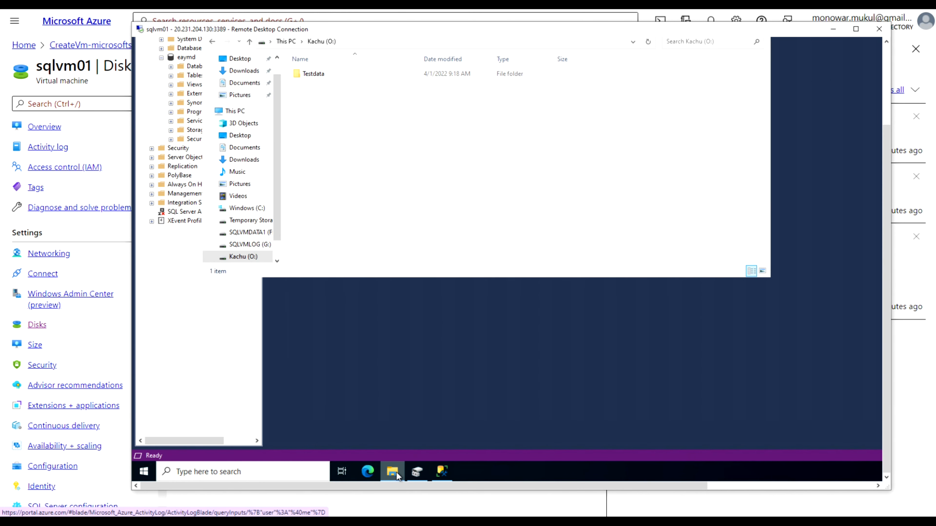
pyautogui.doubleClick(314, 71)
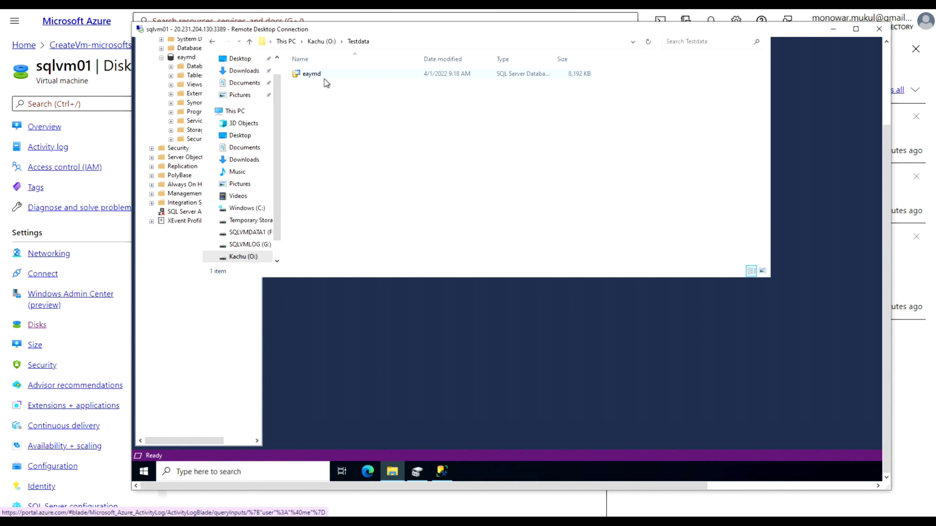
pyautogui.doubleClick(314, 75)
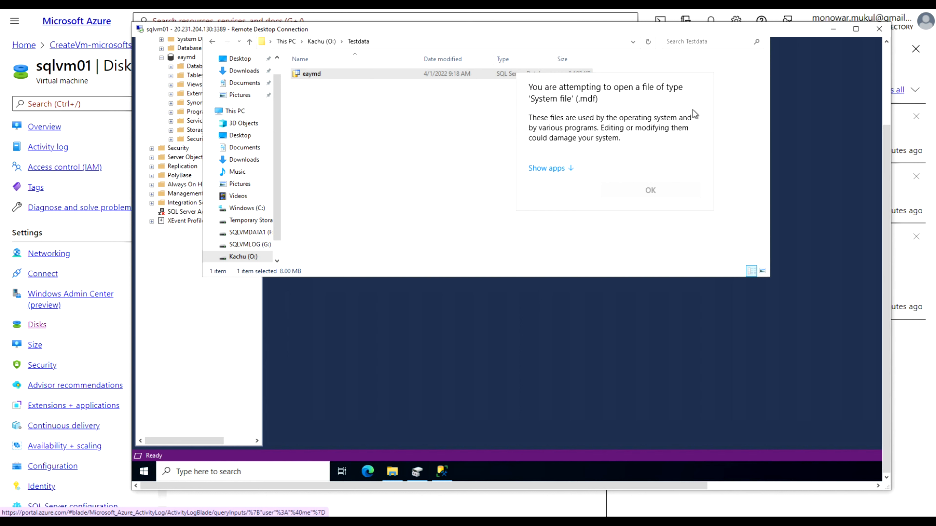
pyautogui.click(717, 83)
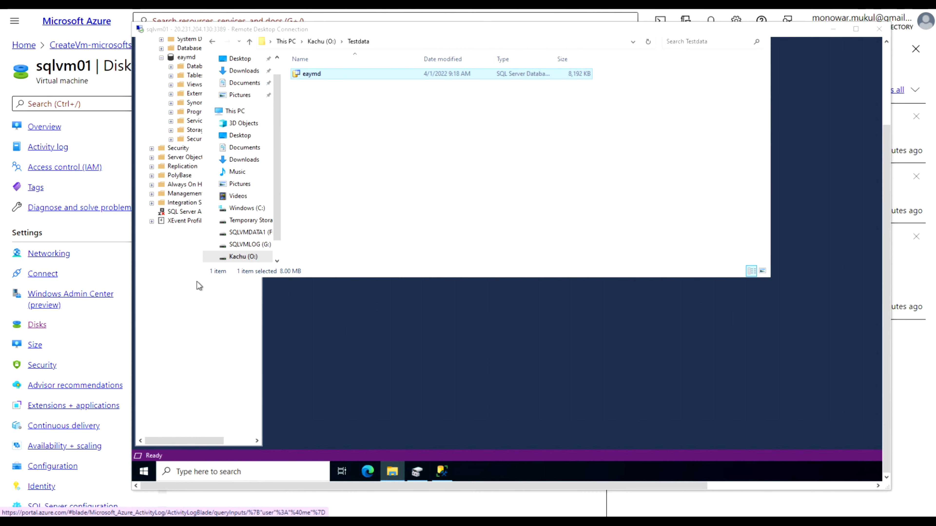
pyautogui.click(428, 326)
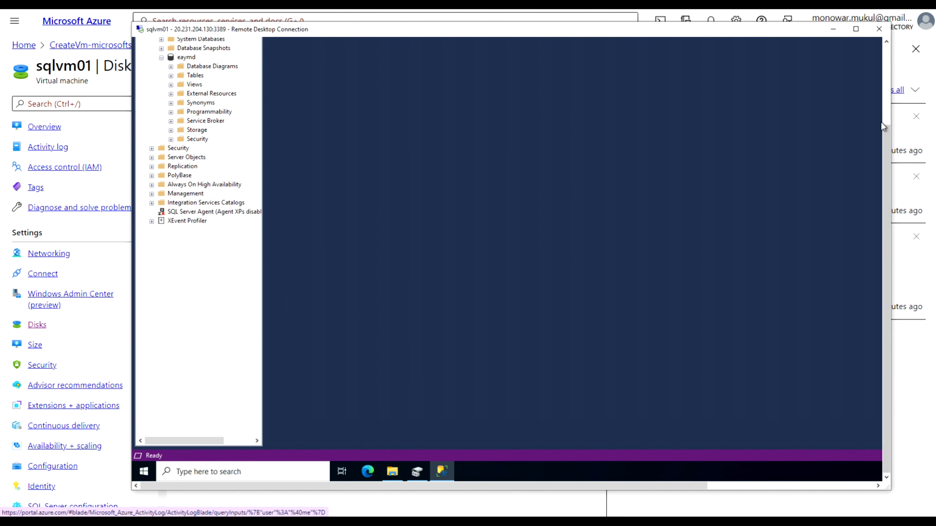
# Go from the Azure home page's Resource groups to the sqlvm01 resource group overview
pyautogui.moveTo(887, 135); pyautogui.dragTo(893, 45)
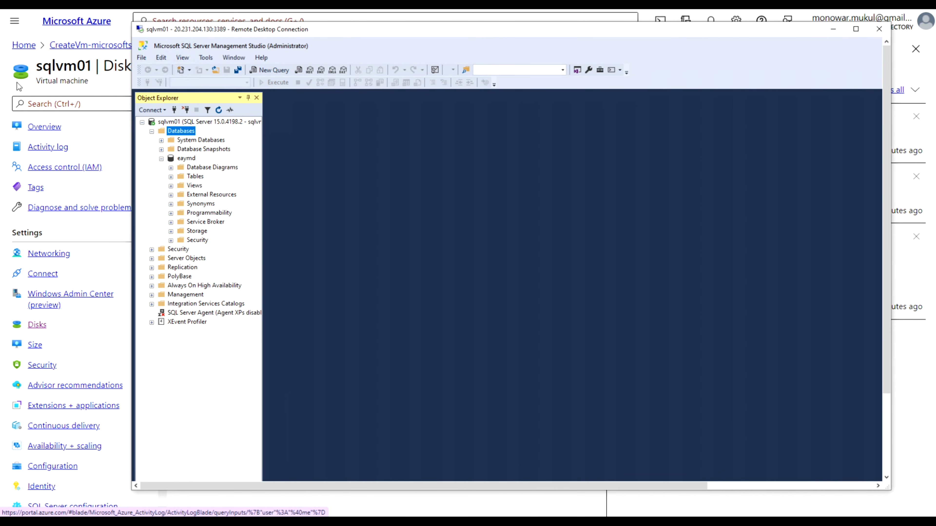
pyautogui.click(12, 89)
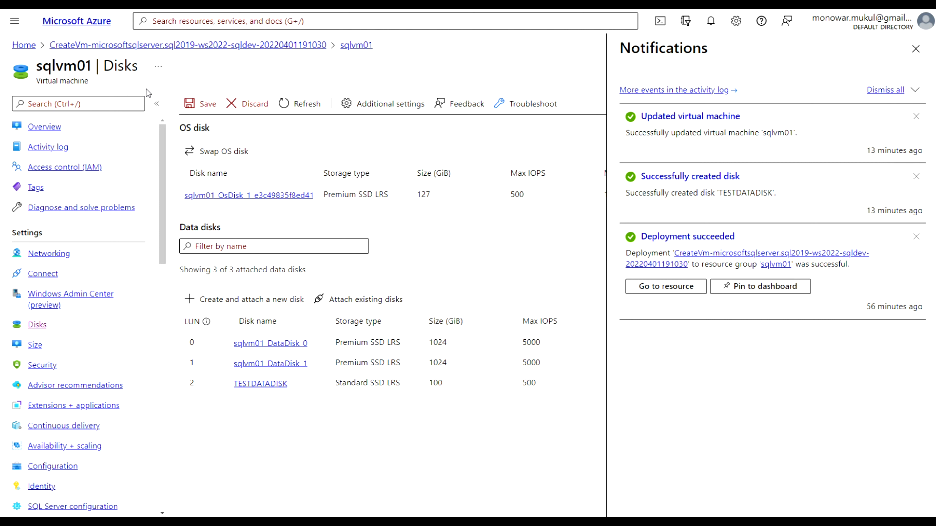
pyautogui.click(25, 47)
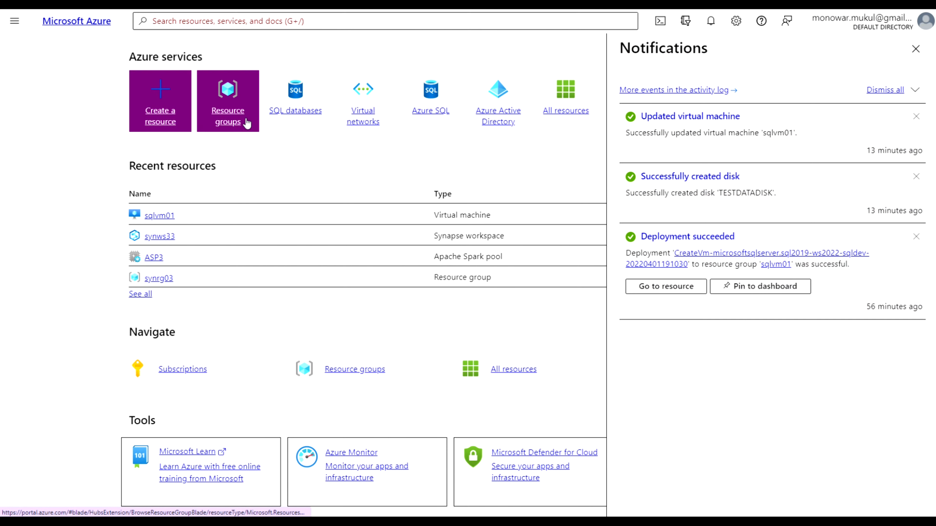
pyautogui.click(230, 113)
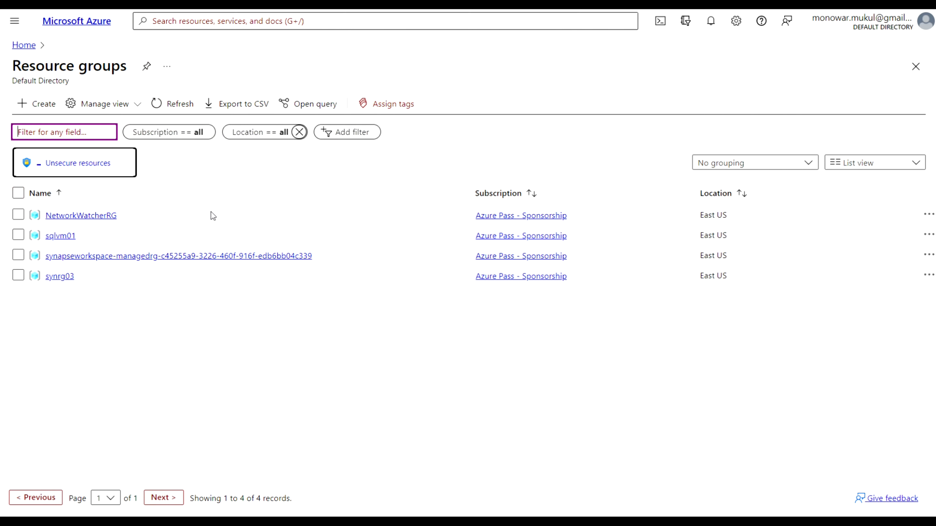
pyautogui.click(60, 236)
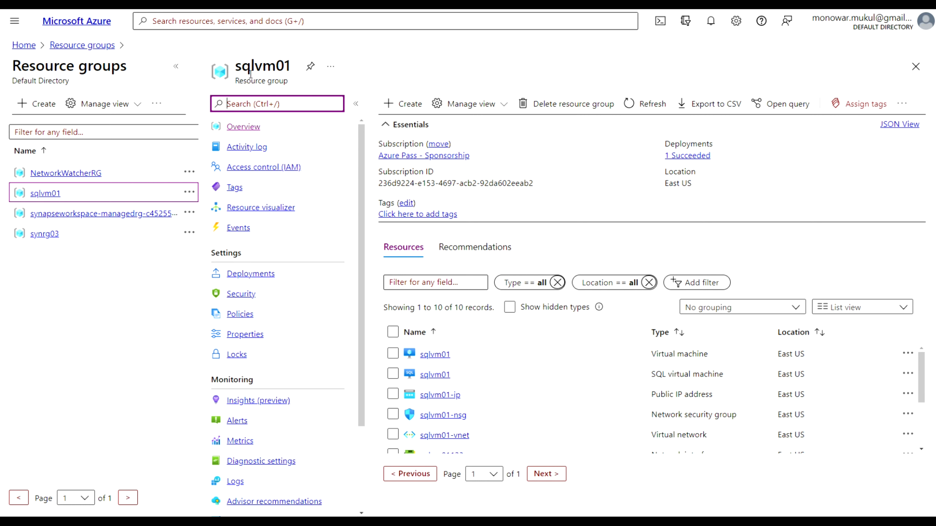
pyautogui.click(544, 105)
pyautogui.click(568, 111)
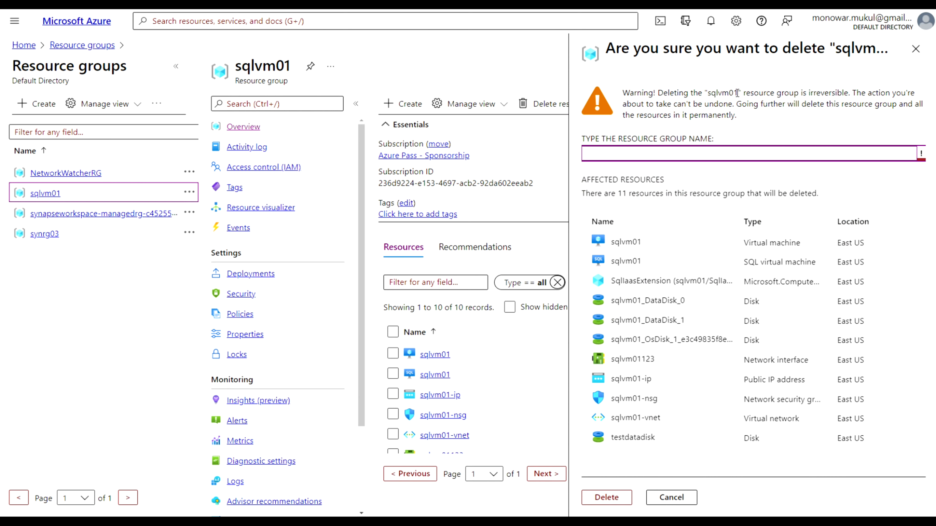
pyautogui.moveTo(738, 93); pyautogui.dragTo(709, 96)
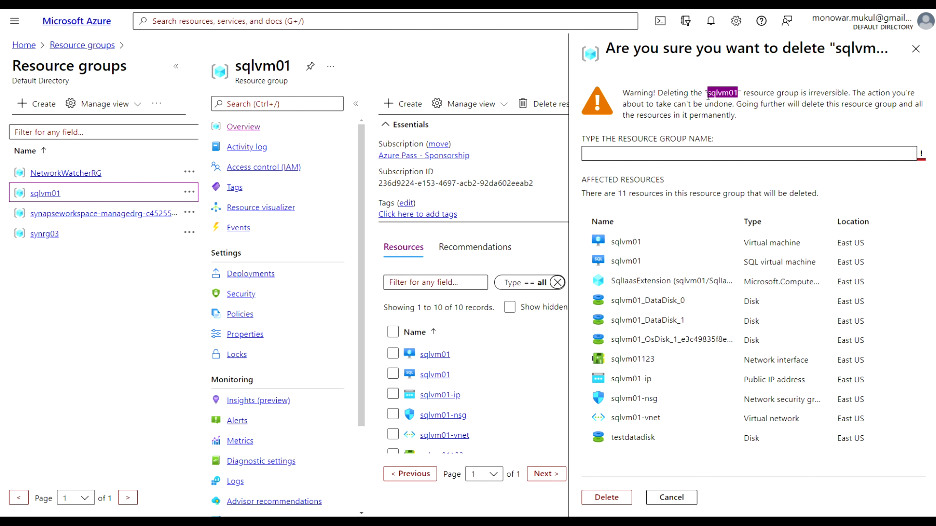
pyautogui.click(669, 155)
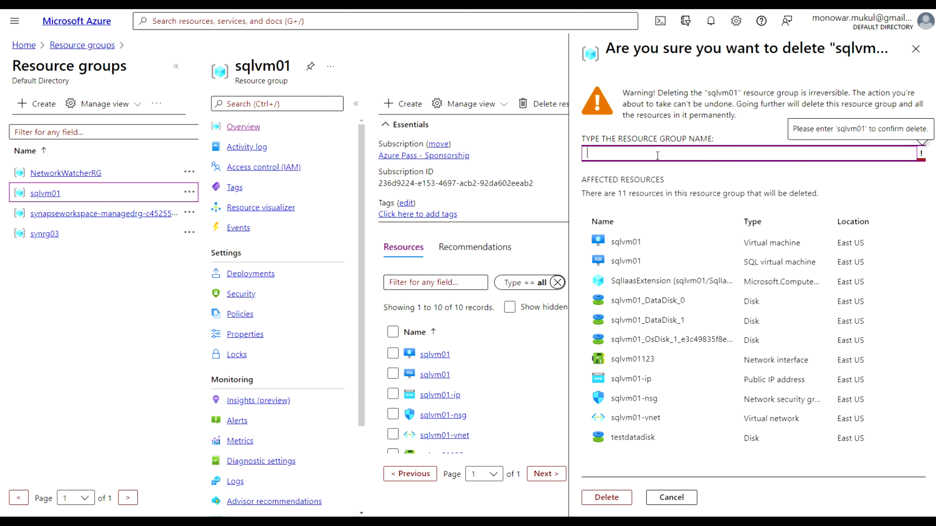
pyautogui.click(526, 76)
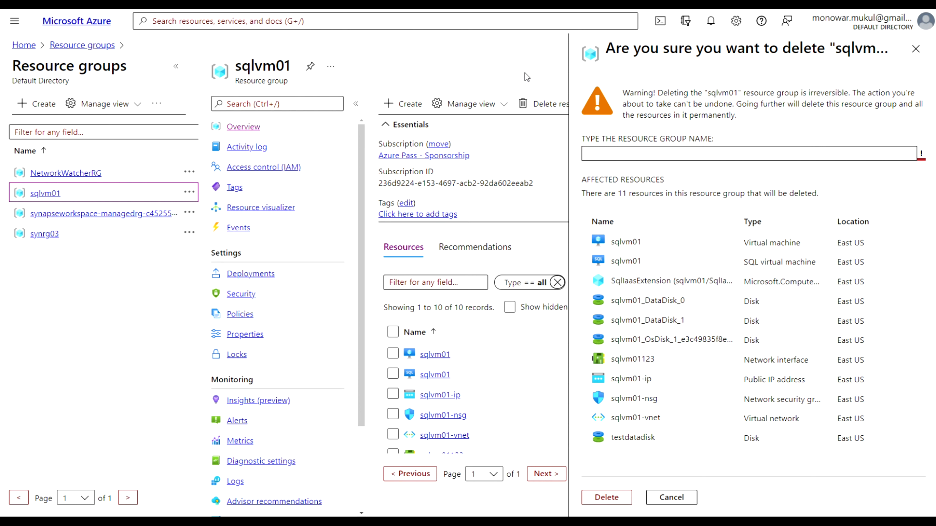
pyautogui.click(916, 48)
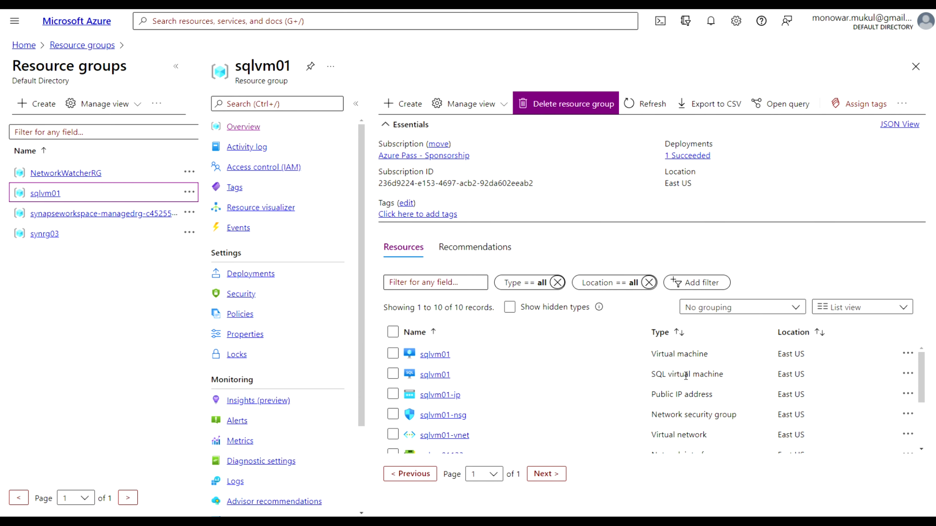
# Open the sqlvm01 SQL virtual machine's delete prompt, then back out to Resource groups
pyautogui.click(432, 375)
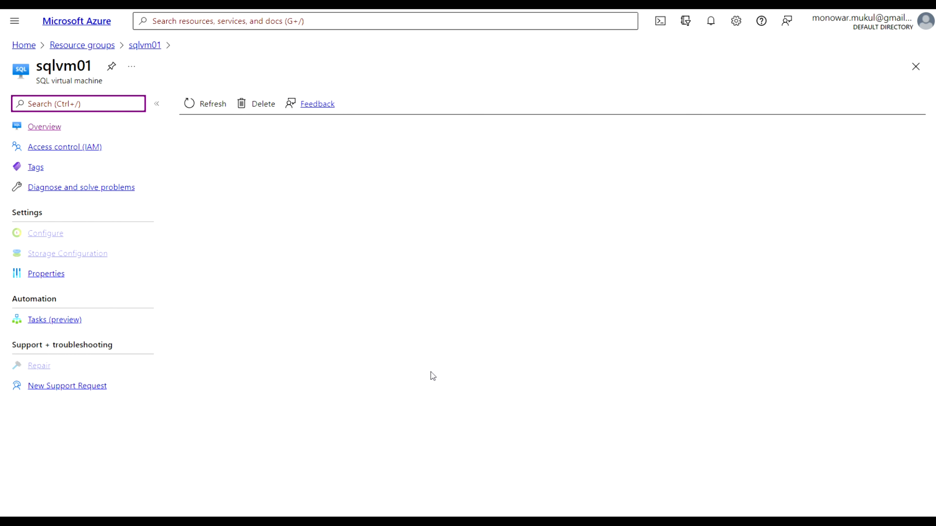
pyautogui.click(263, 110)
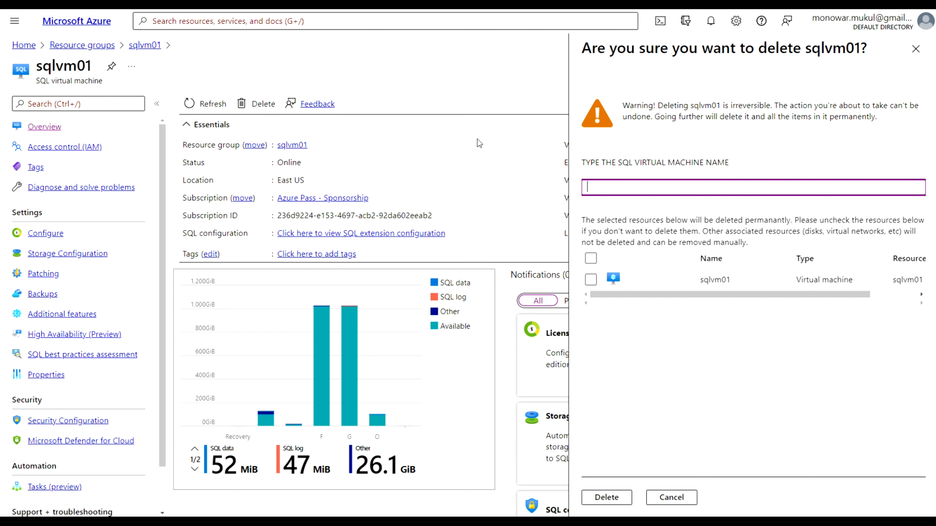
pyautogui.click(89, 46)
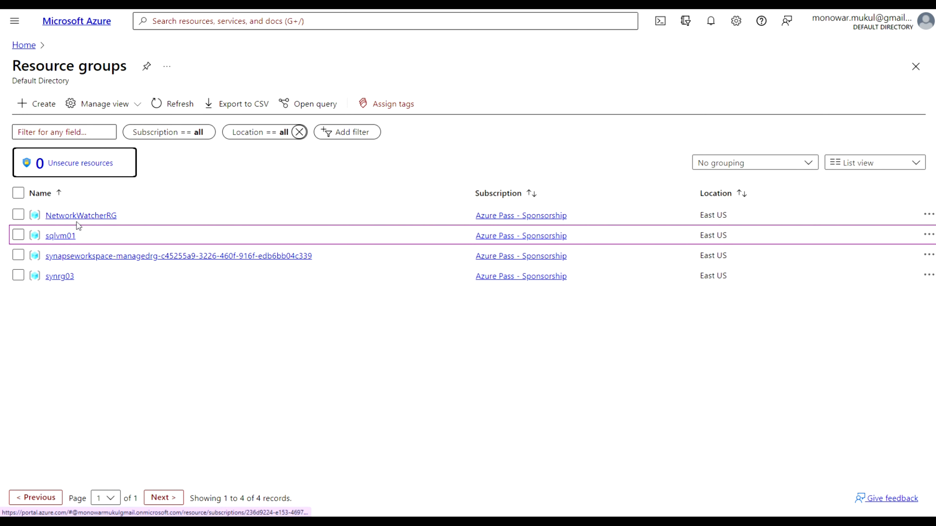
# Delete the sqlvm01 resource group, confirming with its pasted name, and open the deletion notice
pyautogui.click(59, 239)
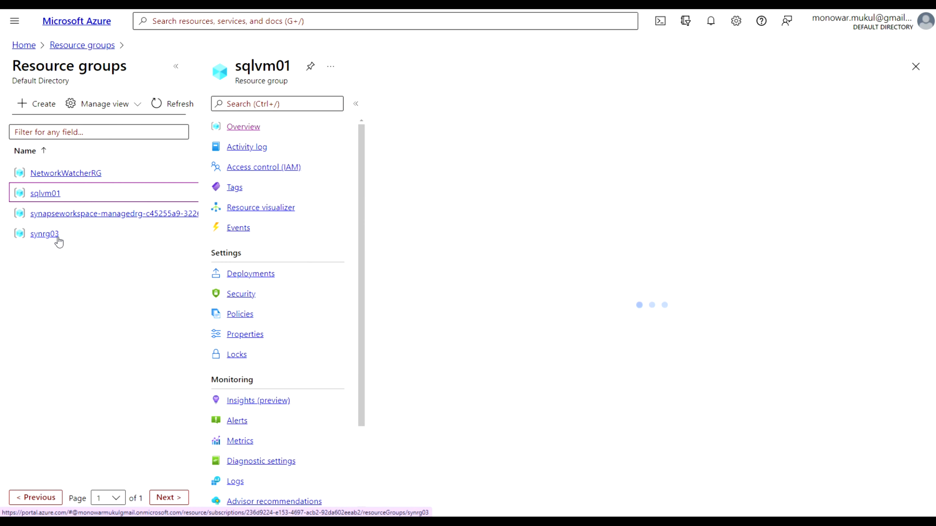
pyautogui.click(561, 111)
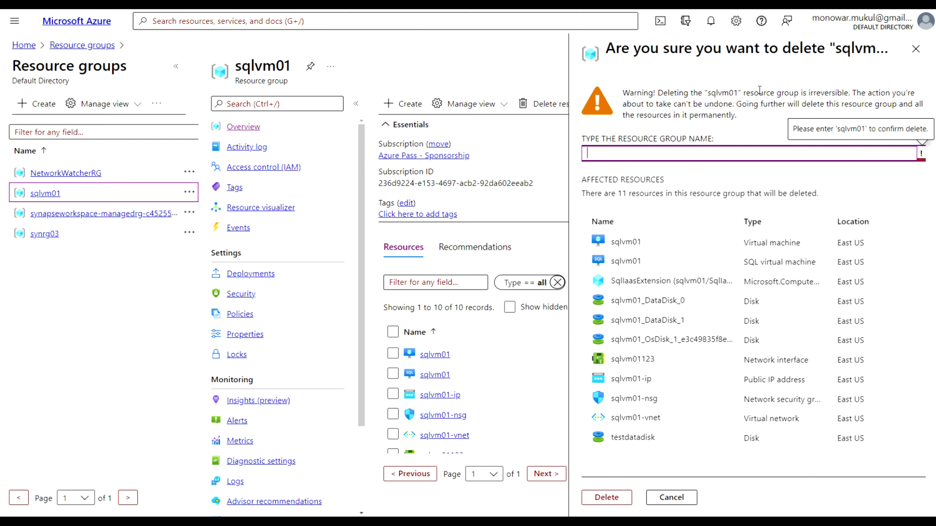
pyautogui.moveTo(740, 92); pyautogui.dragTo(708, 93)
pyautogui.hotkey('ctrl', 'c')
pyautogui.click(673, 155)
pyautogui.hotkey('ctrl', 'v')
pyautogui.click(609, 498)
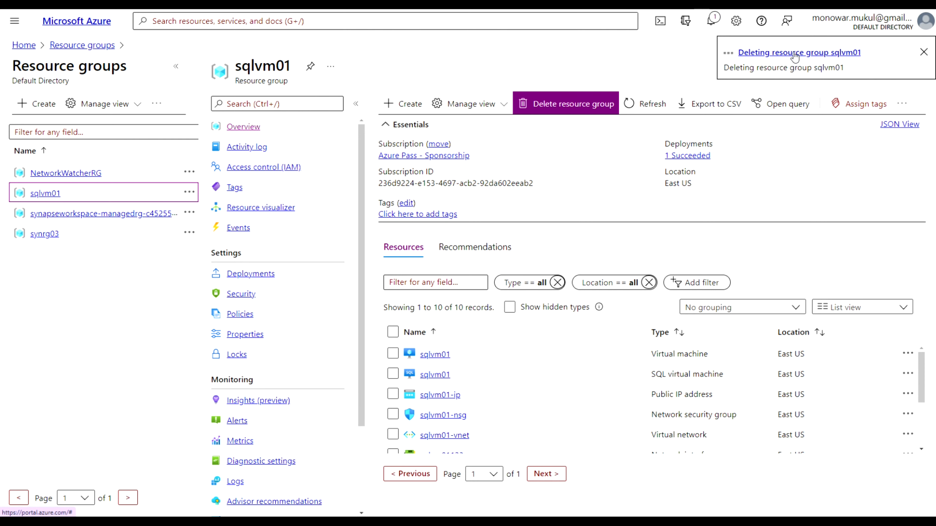
pyautogui.click(811, 55)
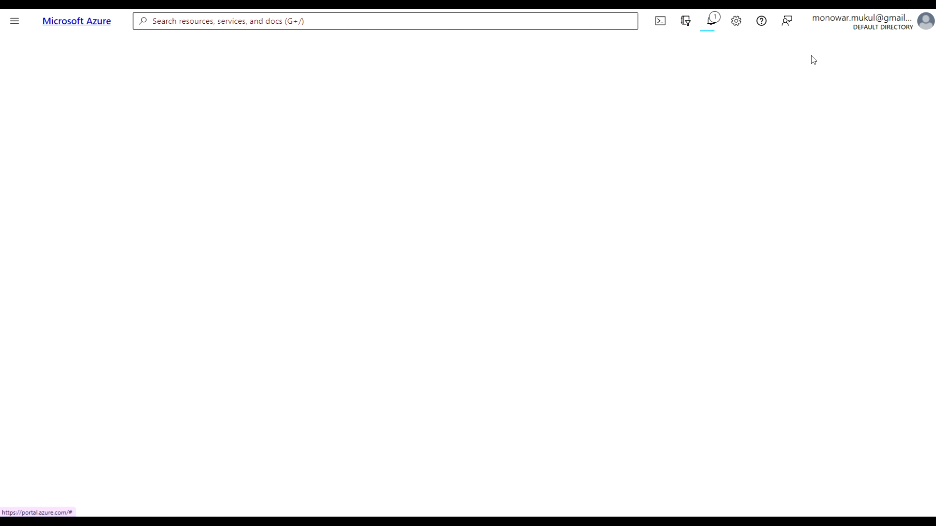